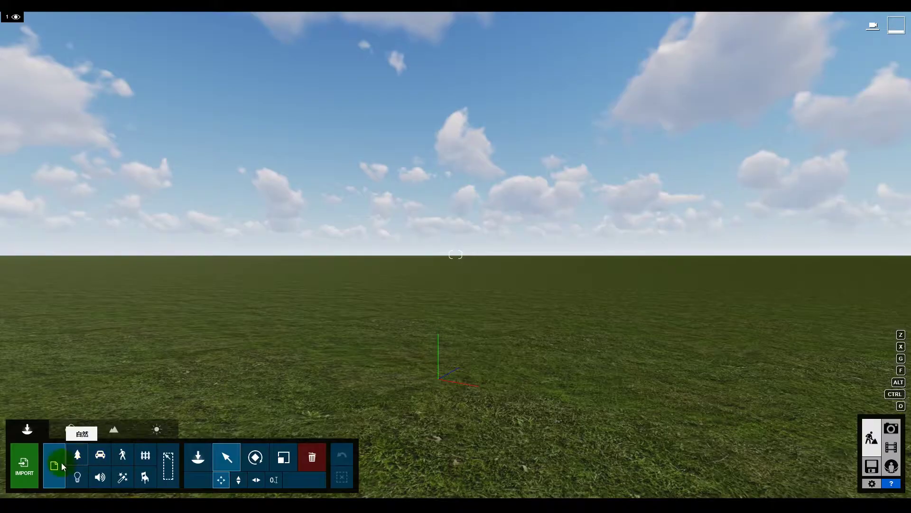
Step: Import bo.skp from the fb练习/北欧/skp folder and place the model at the scene origin
{"action": "left_click", "coordinate": [62, 464]}
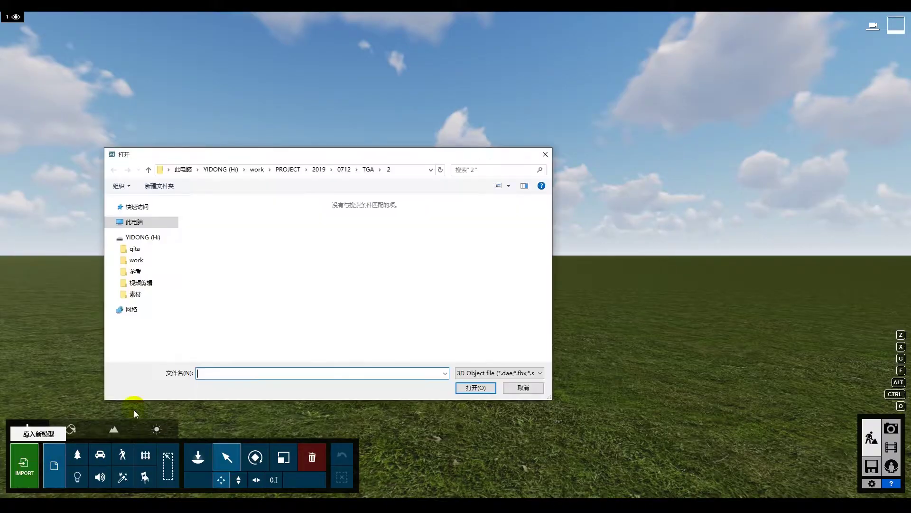
{"action": "left_click", "coordinate": [257, 170]}
{"action": "double_click", "coordinate": [214, 217]}
{"action": "double_click", "coordinate": [217, 230]}
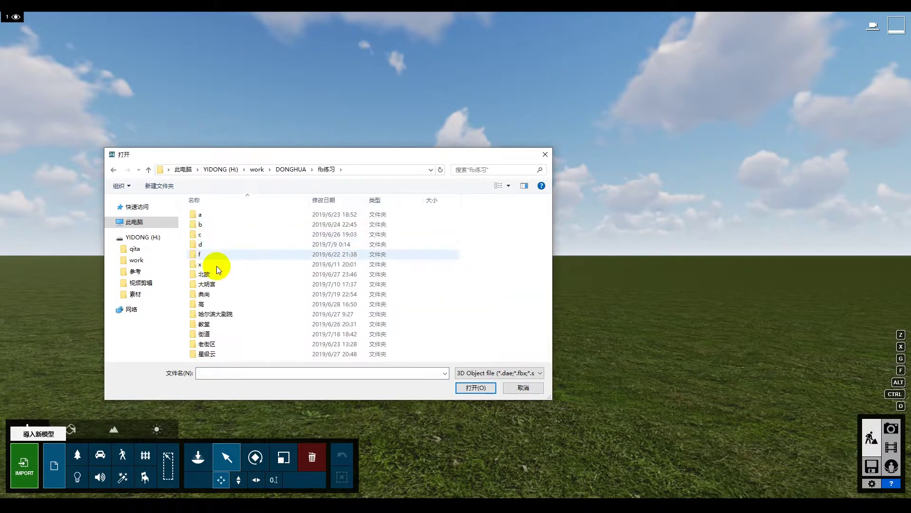
{"action": "double_click", "coordinate": [217, 276]}
{"action": "double_click", "coordinate": [222, 214]}
{"action": "left_click", "coordinate": [223, 214]}
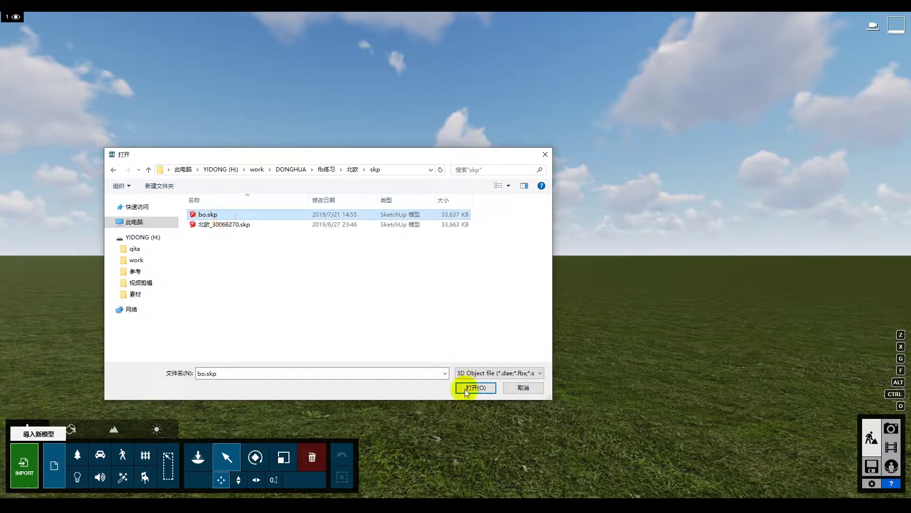
{"action": "left_click", "coordinate": [475, 387]}
{"action": "left_click", "coordinate": [596, 352]}
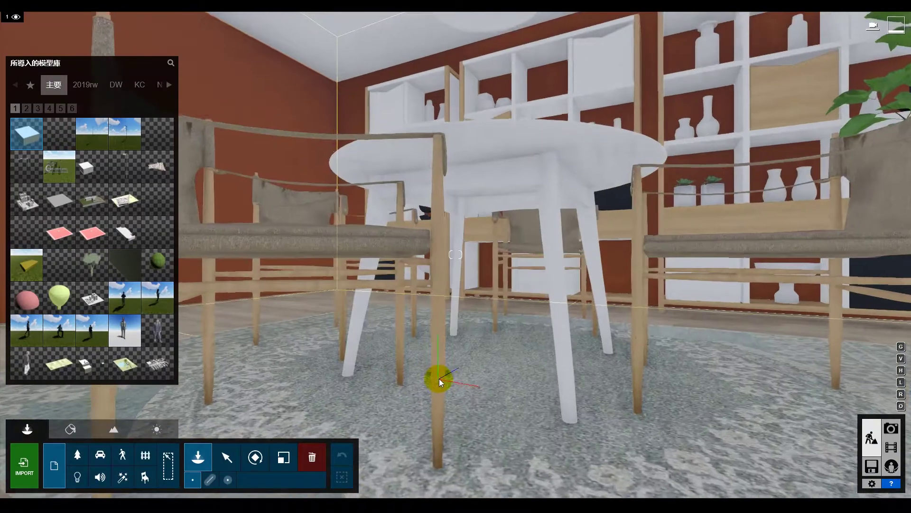
{"action": "left_click", "coordinate": [440, 378]}
Step: Frame the dining room from the front and store the view as photo 1
{"action": "left_click", "coordinate": [227, 457]}
{"action": "right_click_drag", "start_coordinate": [322, 370], "coordinate": [386, 347]}
{"action": "key", "text": "s"}
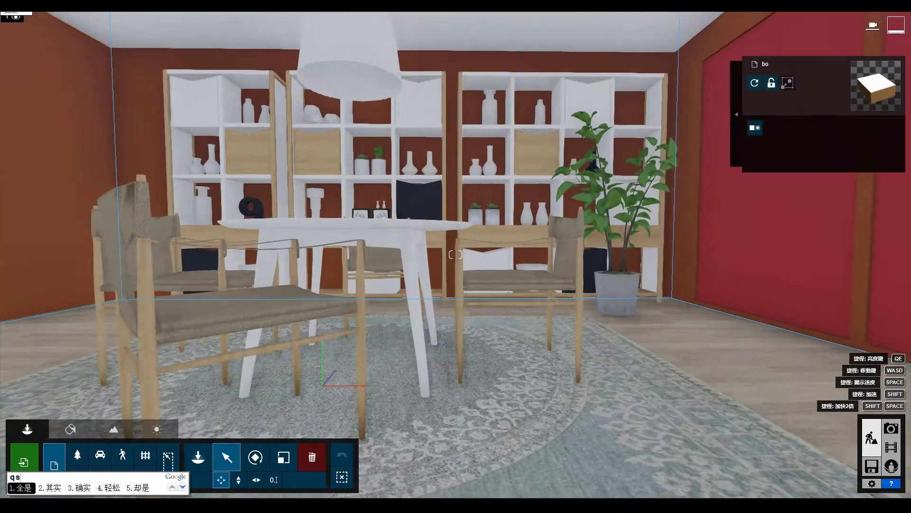
{"action": "key", "text": "a"}
{"action": "left_click", "coordinate": [891, 428]}
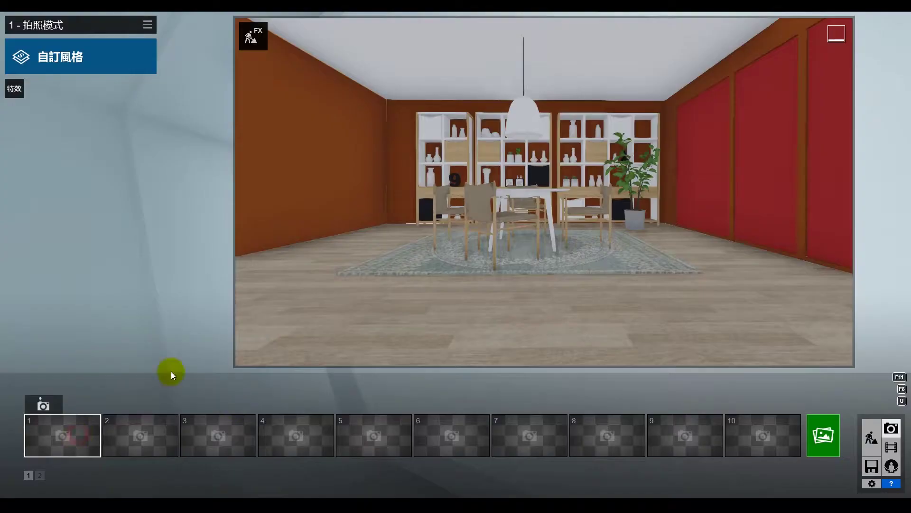
{"action": "left_click", "coordinate": [43, 405]}
Step: Add the Shadow (陰影) effect to photo 1 and adjust its omnishadow amount
{"action": "left_click", "coordinate": [15, 88]}
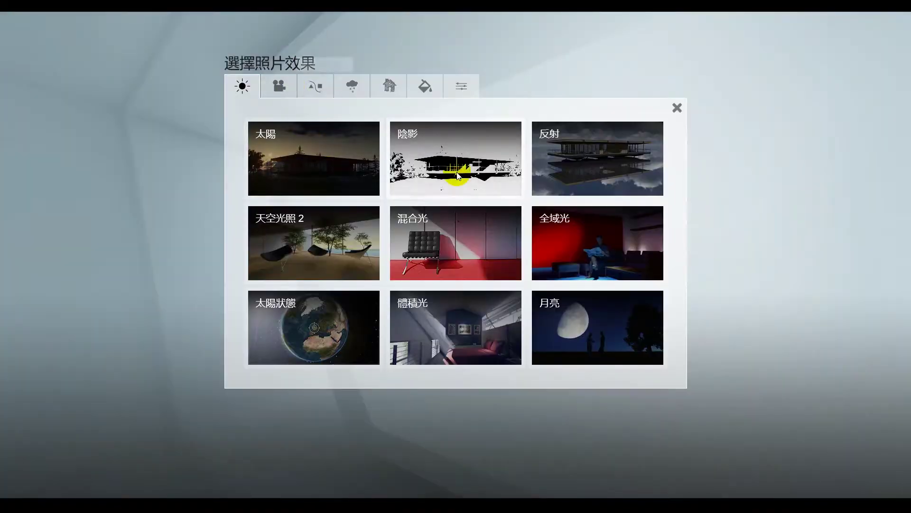
{"action": "left_click", "coordinate": [413, 136]}
{"action": "left_click_drag", "start_coordinate": [150, 181], "coordinate": [118, 180]}
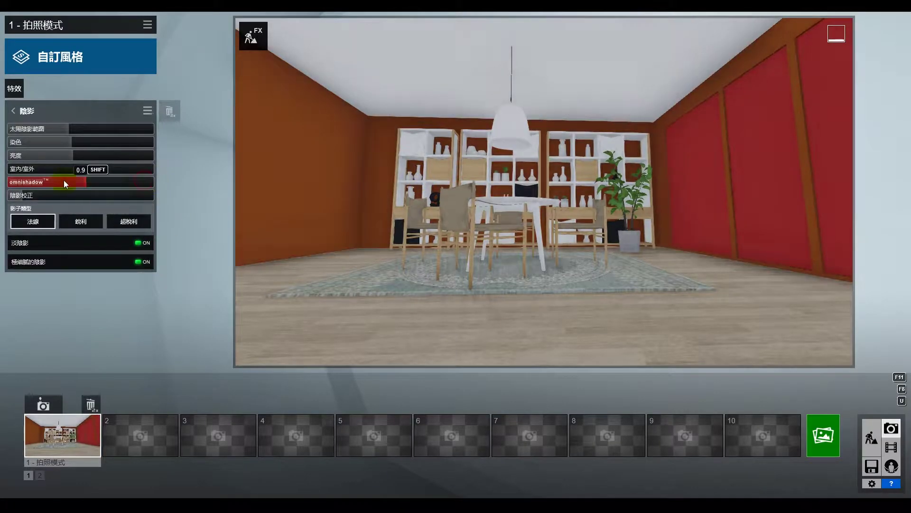
Step: Add the Reflection (反射) and Sky Light 2 (天空光照 2) effects to photo 1
{"action": "left_click", "coordinate": [14, 88]}
{"action": "left_click", "coordinate": [166, 244]}
{"action": "left_click", "coordinate": [14, 88]}
{"action": "left_click", "coordinate": [352, 242]}
{"action": "left_click", "coordinate": [125, 205]}
Step: Add the Hybrid Light (混合光) and Global Light (全域光) effects to photo 1
{"action": "left_click", "coordinate": [15, 89]}
{"action": "left_click", "coordinate": [427, 240]}
{"action": "left_click", "coordinate": [14, 88]}
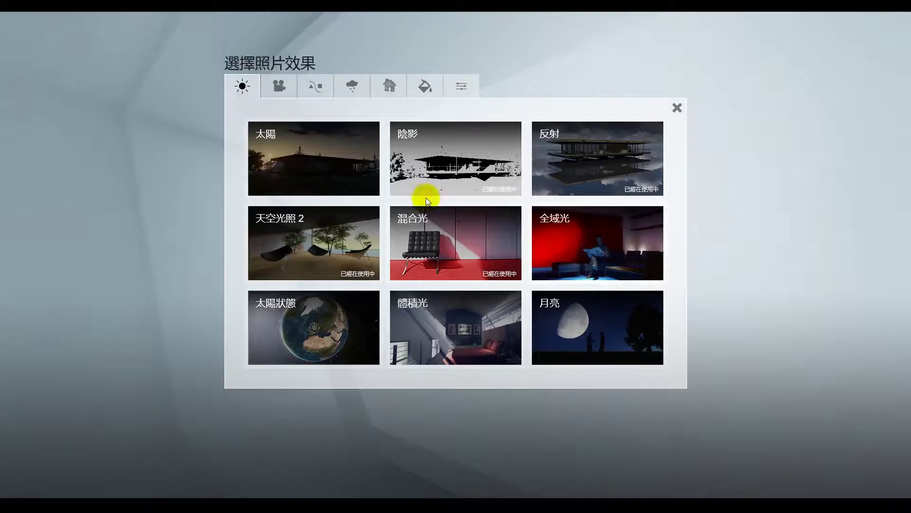
{"action": "left_click", "coordinate": [536, 243]}
Step: Add the Exposure (曝光度) and 2-Point Perspective (2點透視) camera effects to photo 1
{"action": "left_click", "coordinate": [14, 89]}
{"action": "left_click", "coordinate": [279, 86]}
{"action": "left_click", "coordinate": [432, 169]}
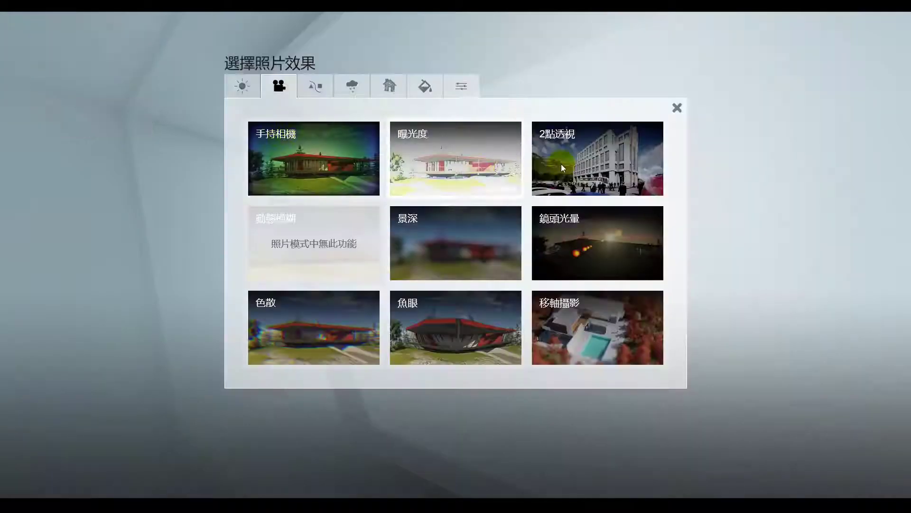
Step: Add the Real Skies (真實天空) and Fog (霧氣) weather effects to photo 1
{"action": "left_click", "coordinate": [14, 88]}
{"action": "left_click", "coordinate": [352, 86]}
{"action": "left_click", "coordinate": [337, 155]}
Step: Add the Color Correction (顏色校正), Color Lab (模擬色彩實驗室) and Sharpen (銳利) effects to photo 1
{"action": "left_click", "coordinate": [14, 88]}
{"action": "left_click", "coordinate": [425, 86]}
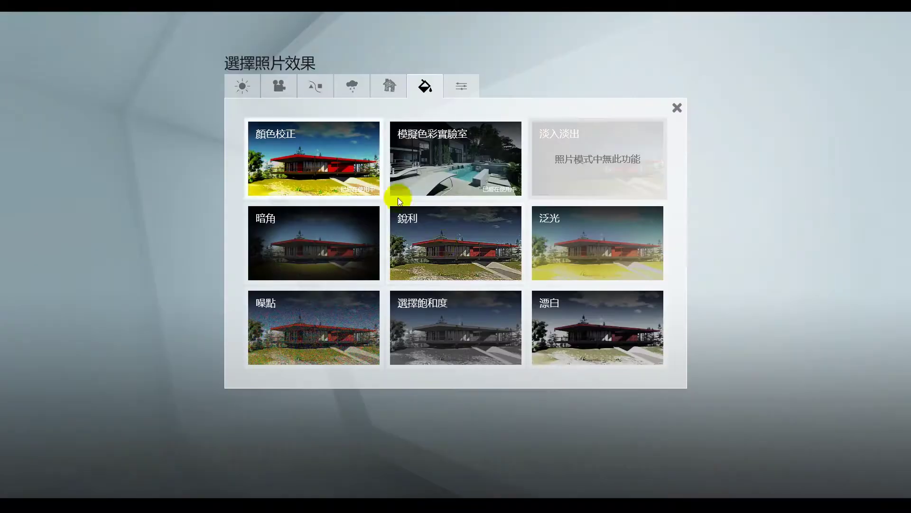
{"action": "left_click", "coordinate": [403, 214]}
Step: Add the Bloom (泛光) effect with a reduced amount and the Bleach (漂白) effect to photo 1
{"action": "left_click", "coordinate": [14, 88]}
{"action": "left_click", "coordinate": [475, 213]}
{"action": "left_click_drag", "start_coordinate": [61, 137], "coordinate": [16, 132]}
{"action": "left_click", "coordinate": [14, 87]}
{"action": "left_click", "coordinate": [543, 213]}
Step: Add the Print Poster Enhancer (海報列印增強器) effect to photo 1
{"action": "left_click", "coordinate": [14, 89]}
{"action": "left_click", "coordinate": [462, 86]}
{"action": "left_click", "coordinate": [319, 243]}
Step: Increase the camera's focal length, reframe the table and shelves head-on, and update photo 1's stored view
{"action": "right_click_drag", "start_coordinate": [446, 166], "coordinate": [436, 151]}
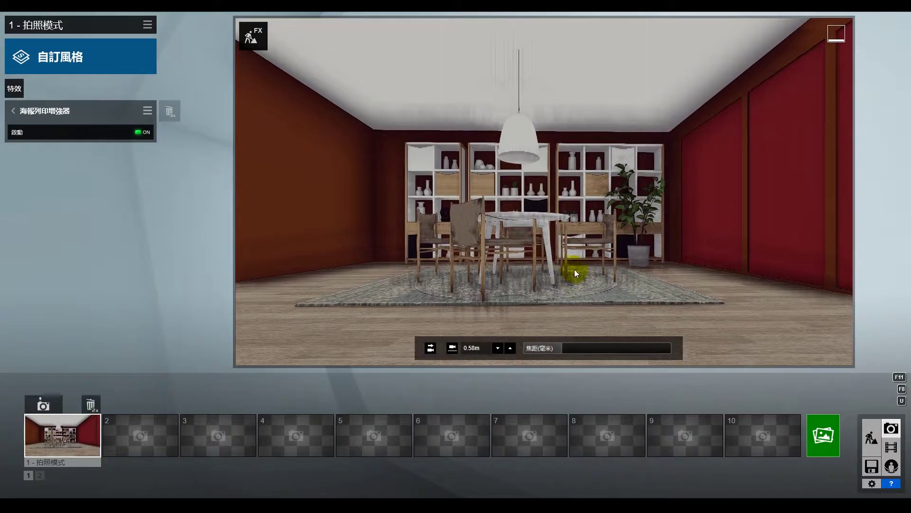
{"action": "left_click", "coordinate": [590, 350]}
{"action": "mouse_move", "coordinate": [570, 266]}
{"action": "right_mouse_down"}
{"action": "mouse_move", "coordinate": [565, 304]}
{"action": "mouse_move", "coordinate": [550, 285]}
{"action": "mouse_move", "coordinate": [557, 254]}
{"action": "right_mouse_up"}
{"action": "key", "text": "s"}
{"action": "key", "text": "e"}
{"action": "left_click", "coordinate": [43, 404]}
Step: Turn off the Global Light (全域光) effect in photo 1
{"action": "left_click", "coordinate": [13, 111]}
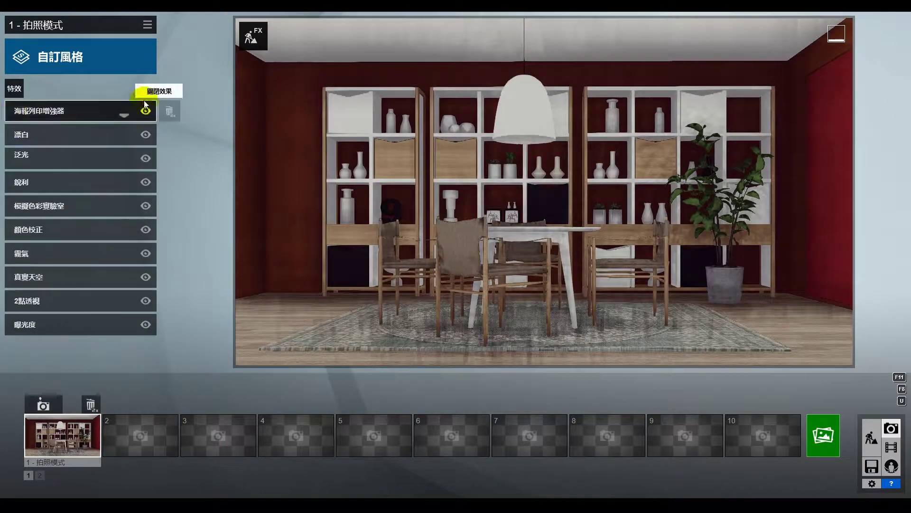
{"action": "left_click", "coordinate": [152, 93]}
Step: Return to build mode and give the wood floor a Standard material with a normal map and adjusted gloss
{"action": "left_click", "coordinate": [871, 437]}
{"action": "mouse_move", "coordinate": [522, 266]}
{"action": "right_mouse_down"}
{"action": "mouse_move", "coordinate": [522, 332]}
{"action": "mouse_move", "coordinate": [523, 275]}
{"action": "right_mouse_up"}
{"action": "left_click", "coordinate": [75, 430]}
{"action": "left_click", "coordinate": [238, 408]}
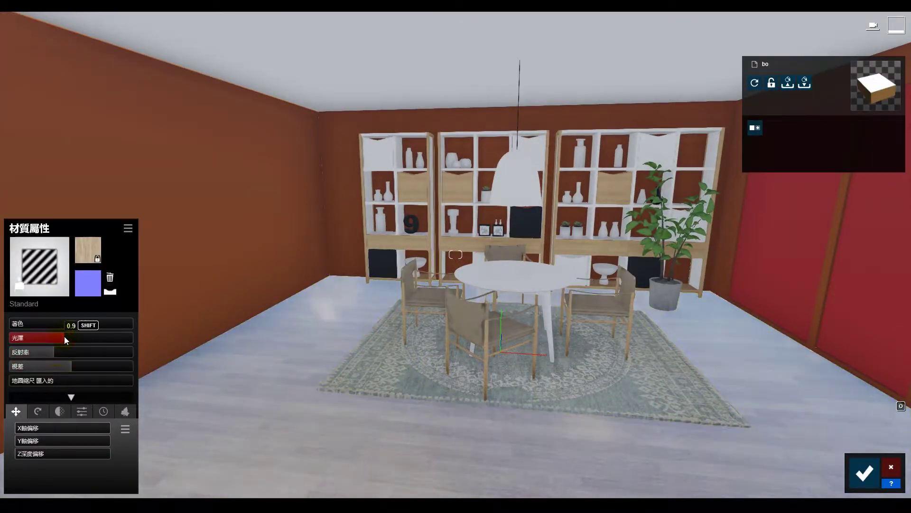
{"action": "left_click", "coordinate": [110, 292]}
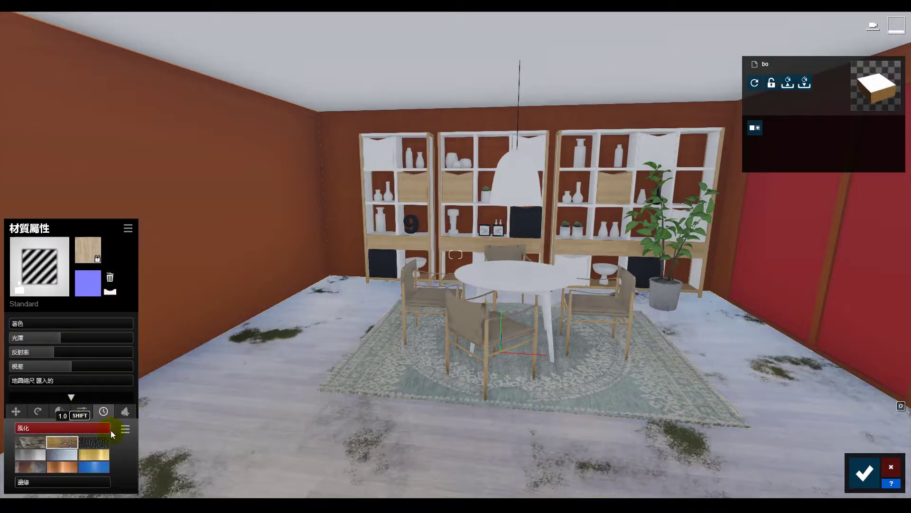
Step: Apply wood weathering to the floor, flip its normal map, and fine-tune its relief and reflectivity
{"action": "left_click", "coordinate": [110, 291]}
{"action": "key", "text": "e"}
{"action": "right_click_drag", "start_coordinate": [360, 384], "coordinate": [354, 404]}
{"action": "left_click_drag", "start_coordinate": [72, 367], "coordinate": [91, 364]}
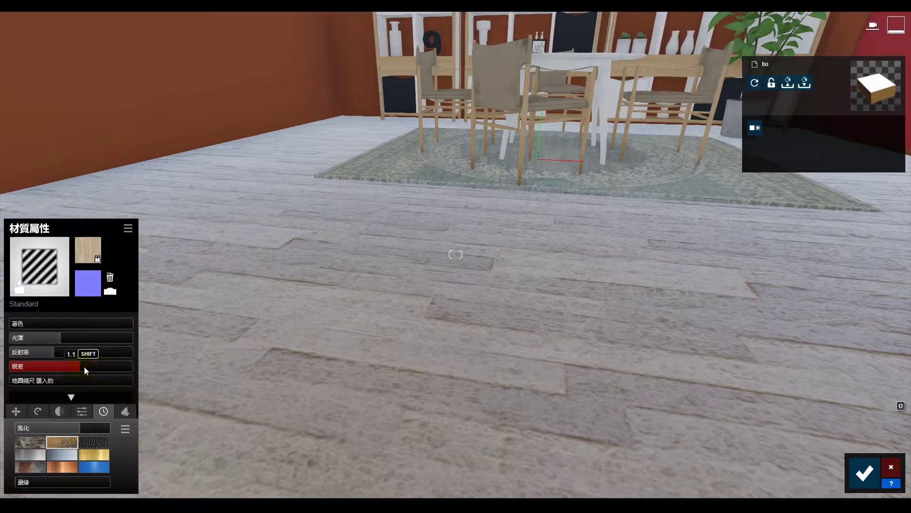
{"action": "left_click_drag", "start_coordinate": [54, 352], "coordinate": [52, 353]}
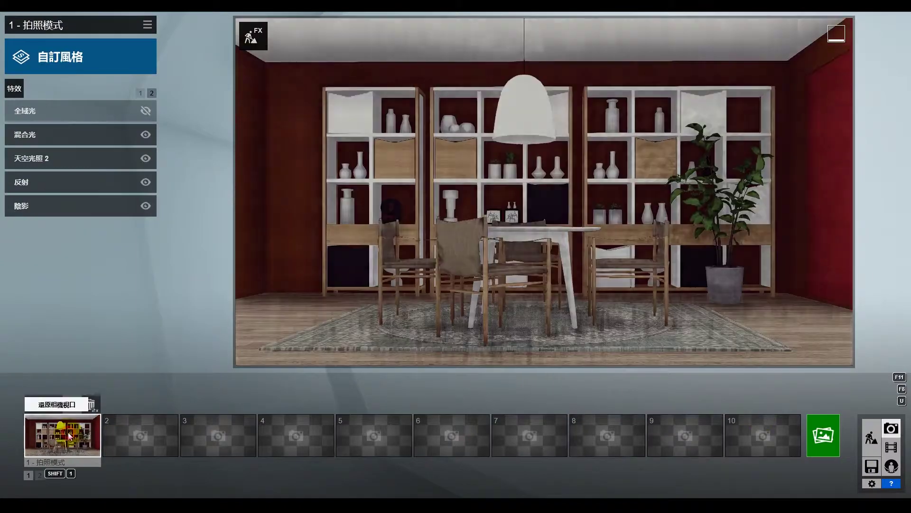
Step: Give the window panes along the side wall the pureglass material and open its RGB color
{"action": "left_click", "coordinate": [823, 435]}
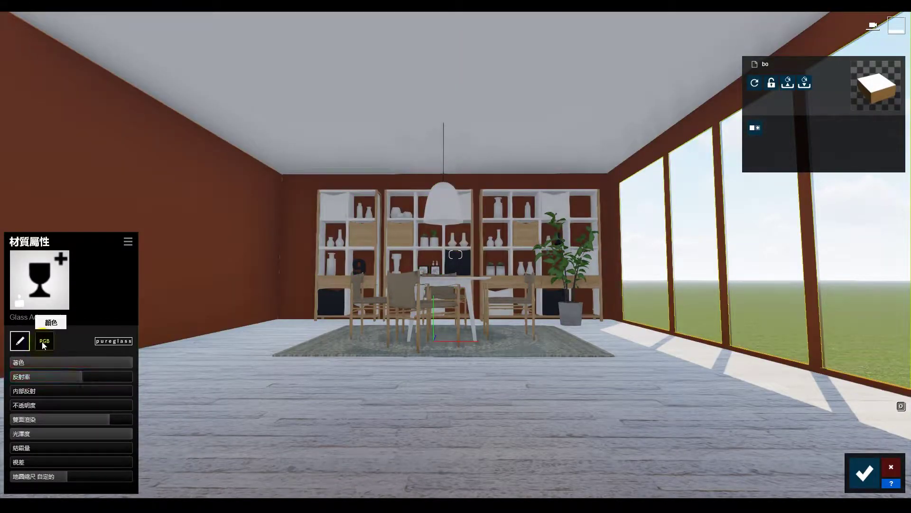
{"action": "left_click", "coordinate": [44, 340]}
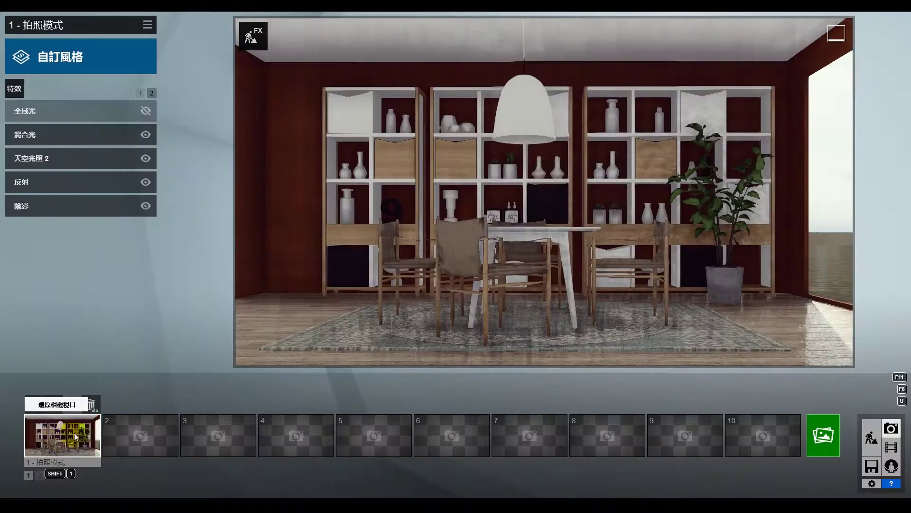
Step: Change photo 1's Real Skies (真實天空) effect to the first sky in the Morning category
{"action": "left_click", "coordinate": [140, 93]}
{"action": "left_click", "coordinate": [54, 276]}
{"action": "left_click", "coordinate": [45, 145]}
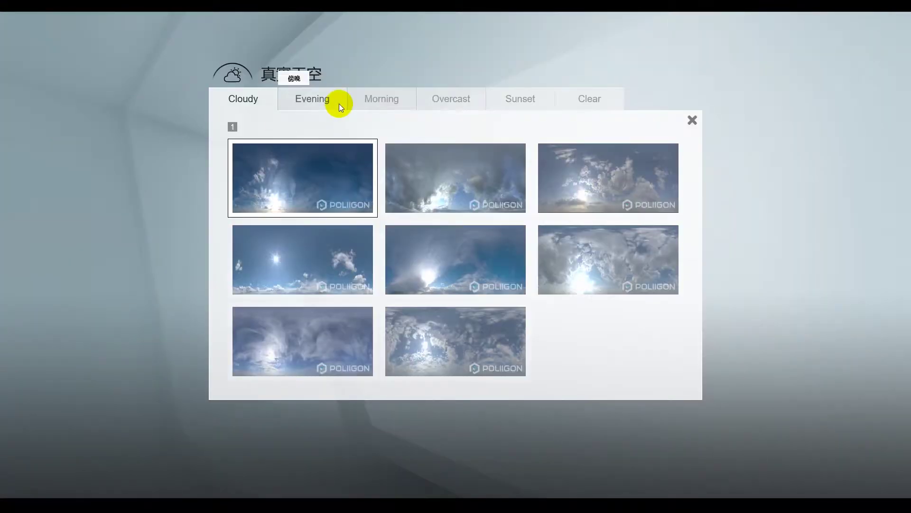
{"action": "left_click", "coordinate": [393, 101]}
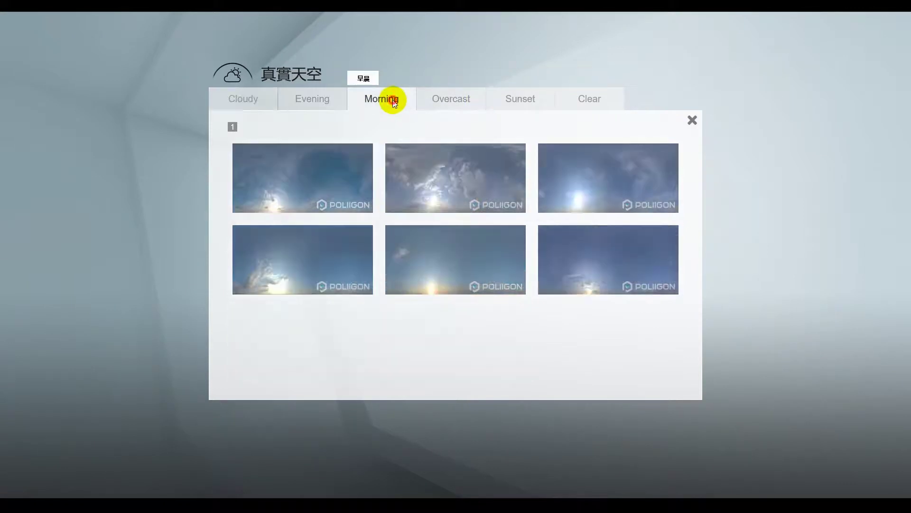
{"action": "left_click", "coordinate": [366, 190]}
Step: Rotate the sky to about 118.1 around the Y axis, try flipping it, and adjust its brightness
{"action": "left_click_drag", "start_coordinate": [81, 167], "coordinate": [127, 178]}
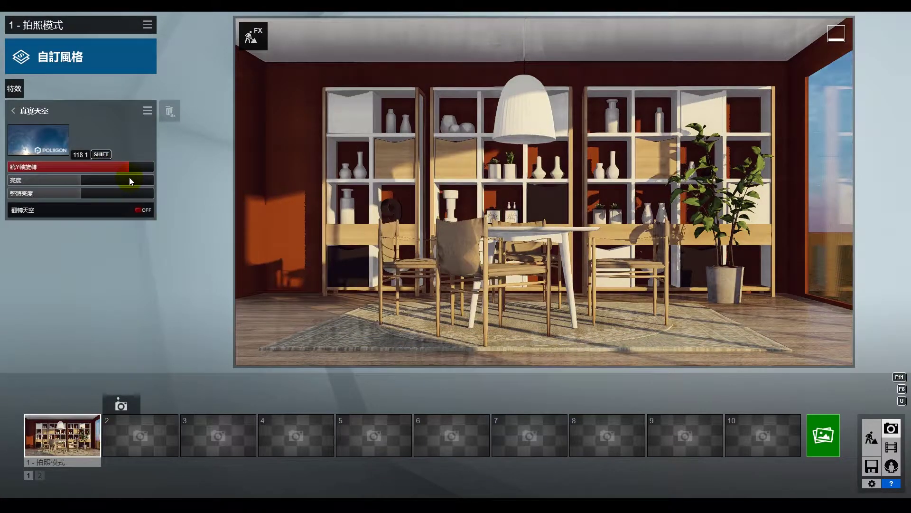
{"action": "left_click", "coordinate": [147, 211]}
{"action": "left_click", "coordinate": [146, 211]}
{"action": "left_click_drag", "start_coordinate": [135, 181], "coordinate": [95, 193]}
Step: Open photo 1's Reflection (反射) effect settings and restore the photo's stored camera view
{"action": "left_click", "coordinate": [13, 111]}
{"action": "left_click", "coordinate": [77, 185]}
{"action": "key", "text": "shift+1"}
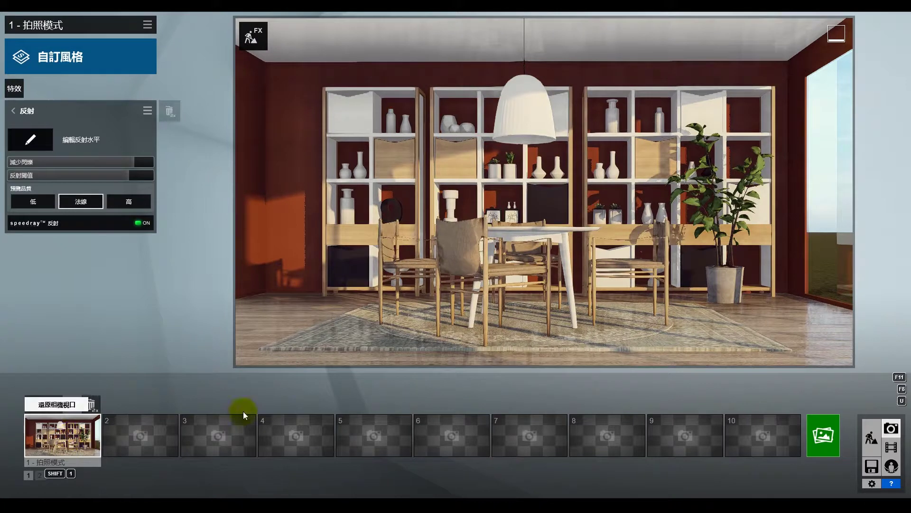
Step: Set up a render of the current photo with lighting and material ID maps as additional outputs
{"action": "left_click", "coordinate": [823, 434]}
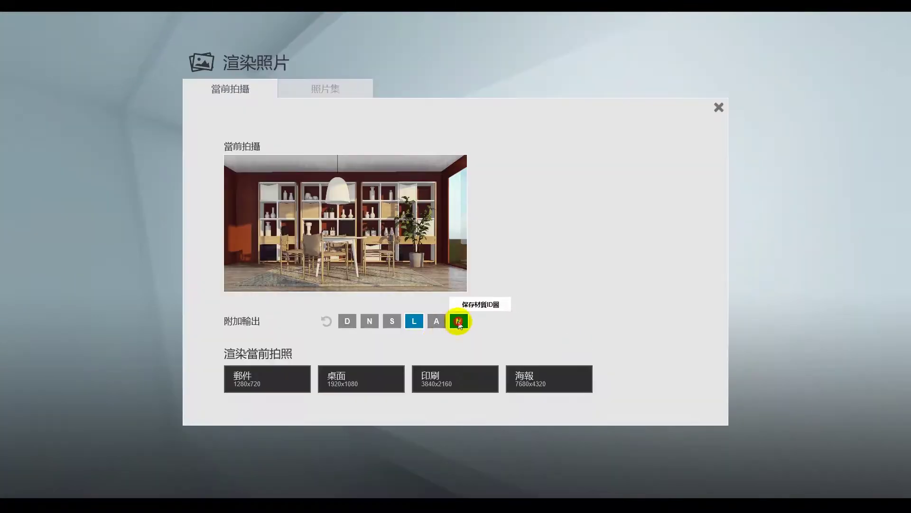
{"action": "left_click", "coordinate": [458, 317]}
Step: Create a folder named JPG inside the 北欧 folder and save the render there as 1
{"action": "left_click", "coordinate": [159, 186]}
{"action": "type", "text": "JPG"}
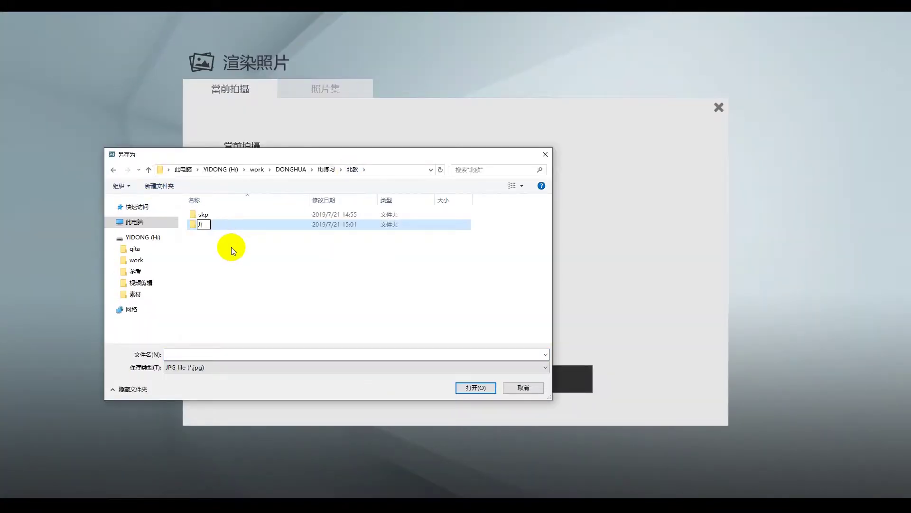
{"action": "key", "text": "Return"}
{"action": "key", "text": "Return"}
{"action": "left_click", "coordinate": [207, 352]}
{"action": "type", "text": "1"}
{"action": "key", "text": "Return"}
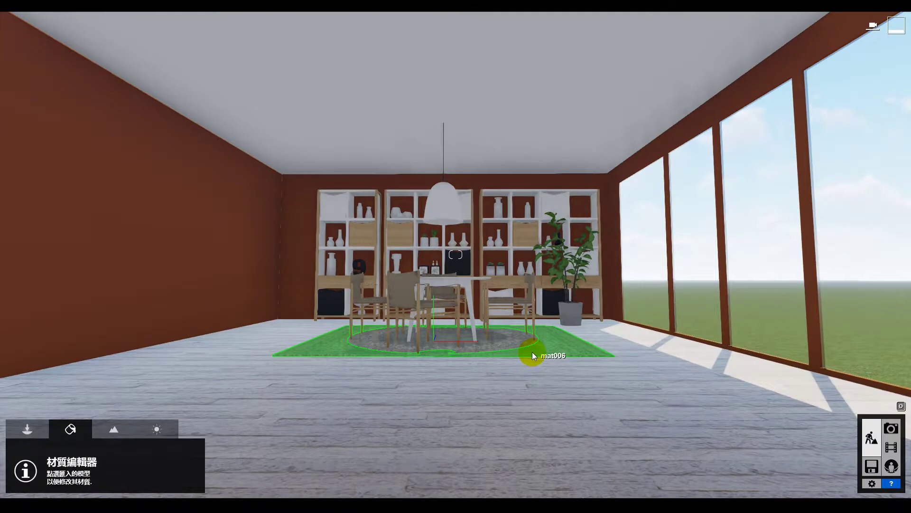
Step: Try the Warm White Fur material from the nature library on the outer part of the rug
{"action": "left_click", "coordinate": [533, 356]}
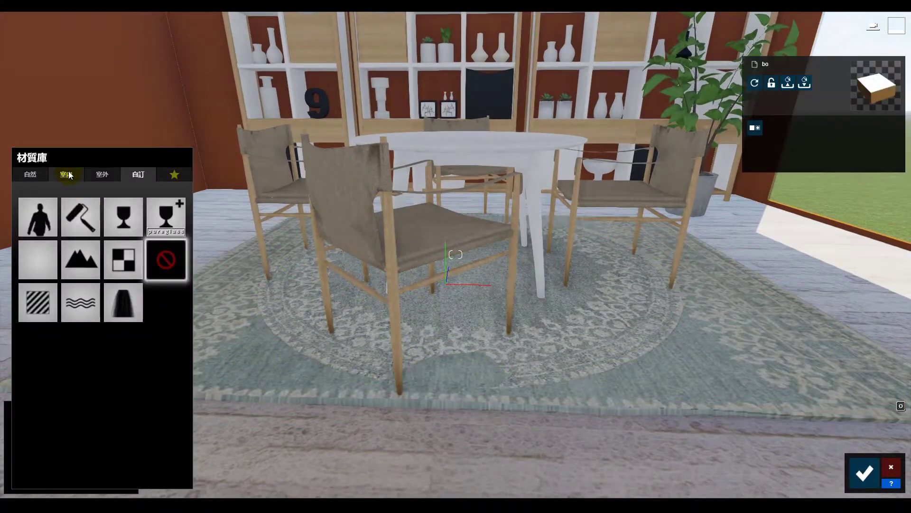
{"action": "left_click", "coordinate": [67, 175]}
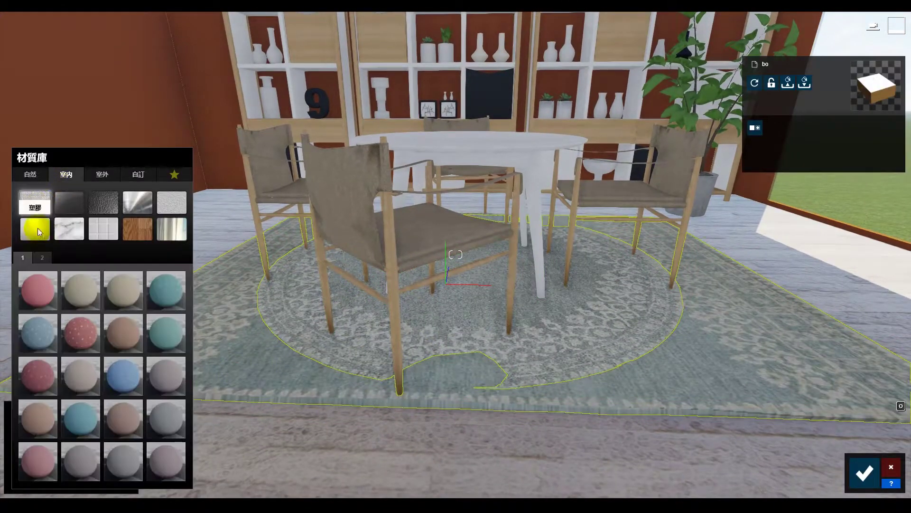
{"action": "left_click", "coordinate": [30, 175]}
{"action": "left_click", "coordinate": [138, 229]}
{"action": "left_click", "coordinate": [80, 377]}
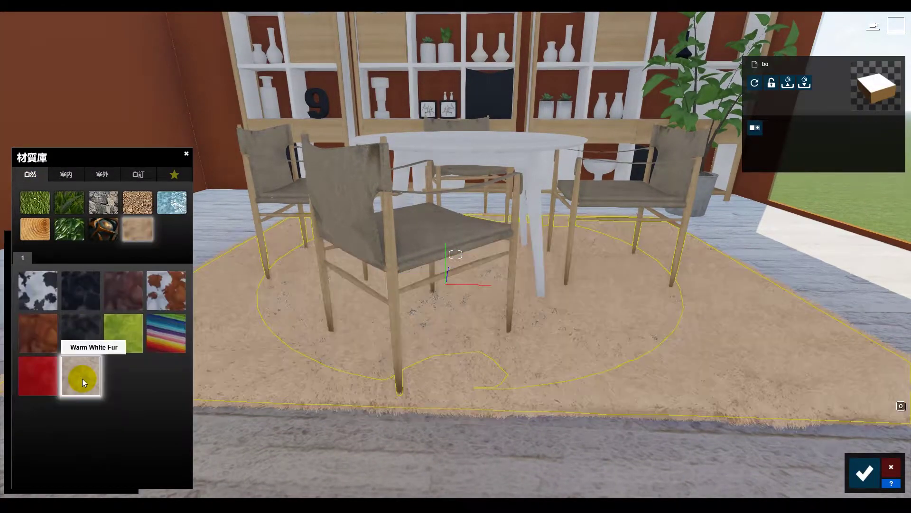
{"action": "left_click", "coordinate": [138, 174]}
Step: Try a grey Poliigon fabric from the second page of indoor fabrics on the outer part of the rug
{"action": "left_click", "coordinate": [67, 174]}
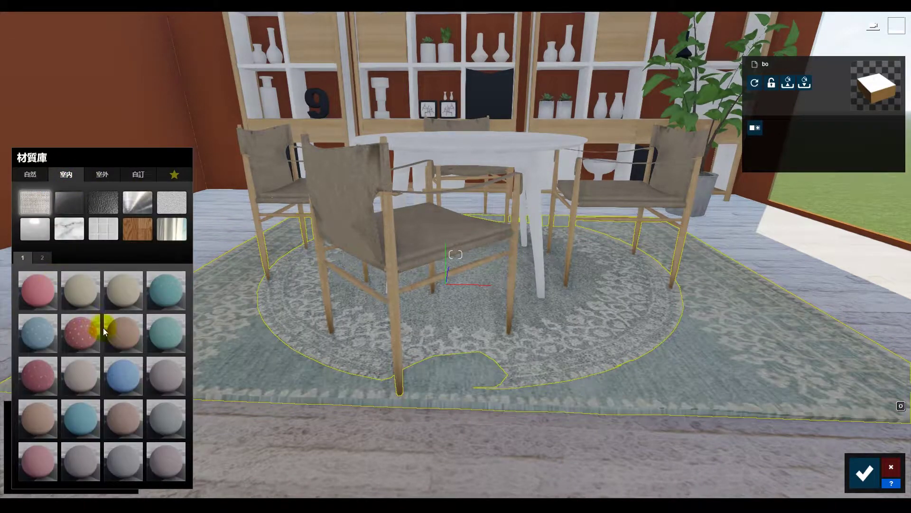
{"action": "left_click", "coordinate": [42, 257]}
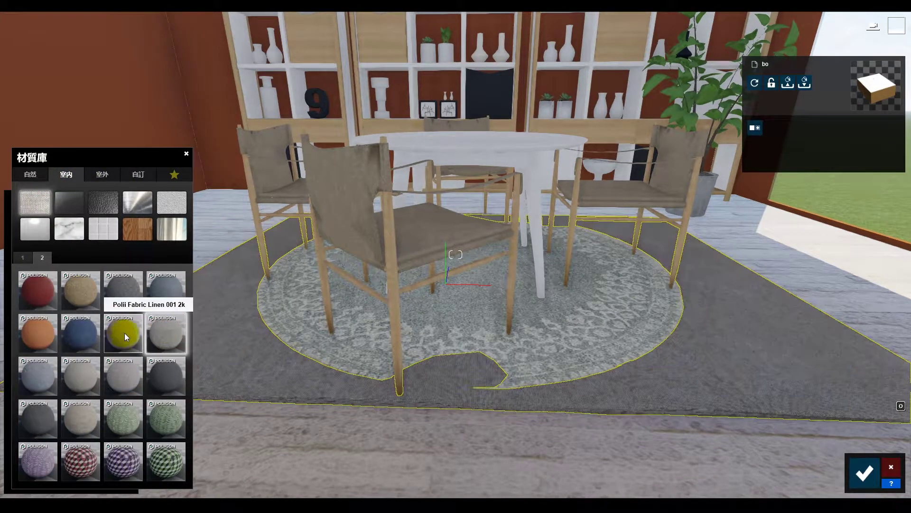
{"action": "left_click", "coordinate": [166, 333]}
{"action": "key", "text": "w"}
{"action": "right_click_drag", "start_coordinate": [310, 366], "coordinate": [360, 379]}
{"action": "key", "text": "s"}
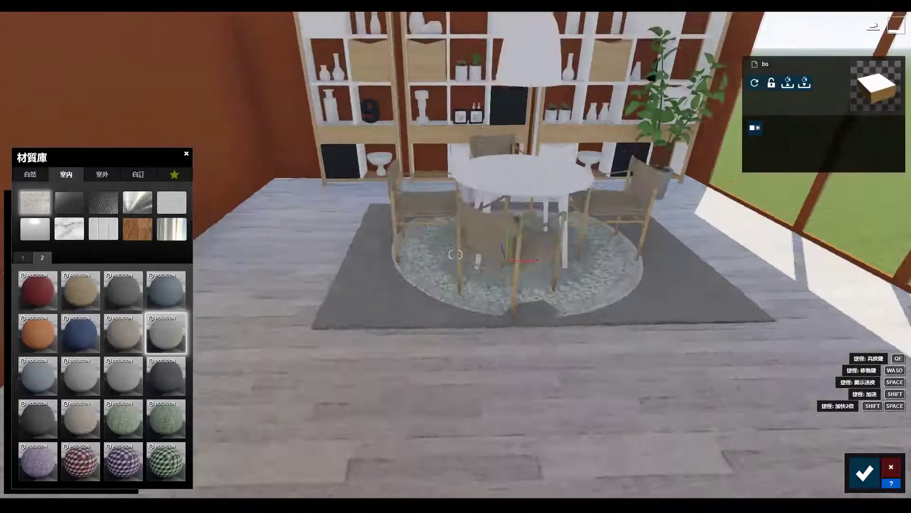
{"action": "left_click", "coordinate": [171, 336]}
Step: Restore the rug's imported texture and assign it the Standard material
{"action": "left_click", "coordinate": [40, 262]}
{"action": "left_click", "coordinate": [138, 174]}
{"action": "left_click", "coordinate": [168, 266]}
{"action": "left_click", "coordinate": [42, 299]}
Step: Lower the rug's reflectivity, adjust its gloss, and raise its relief close to the maximum
{"action": "left_click_drag", "start_coordinate": [49, 338], "coordinate": [26, 338]}
{"action": "left_click_drag", "start_coordinate": [29, 352], "coordinate": [26, 352]}
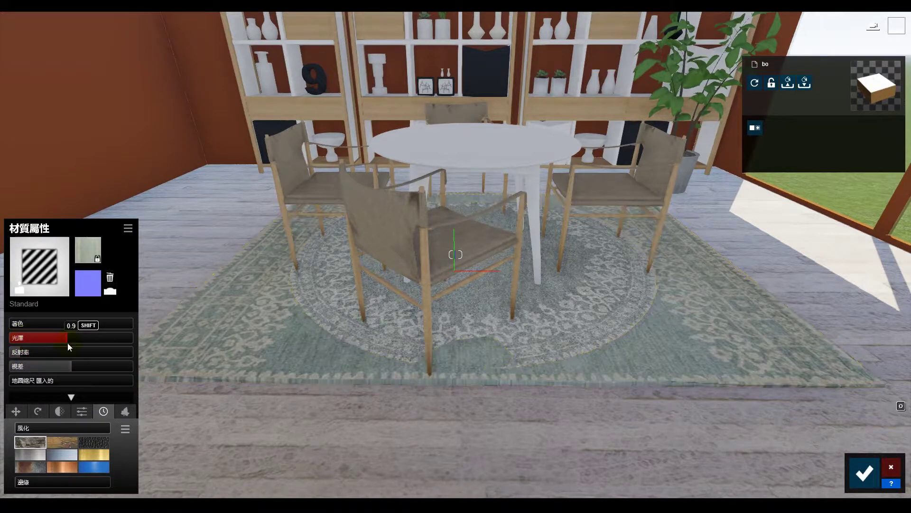
{"action": "left_click_drag", "start_coordinate": [73, 366], "coordinate": [122, 367]}
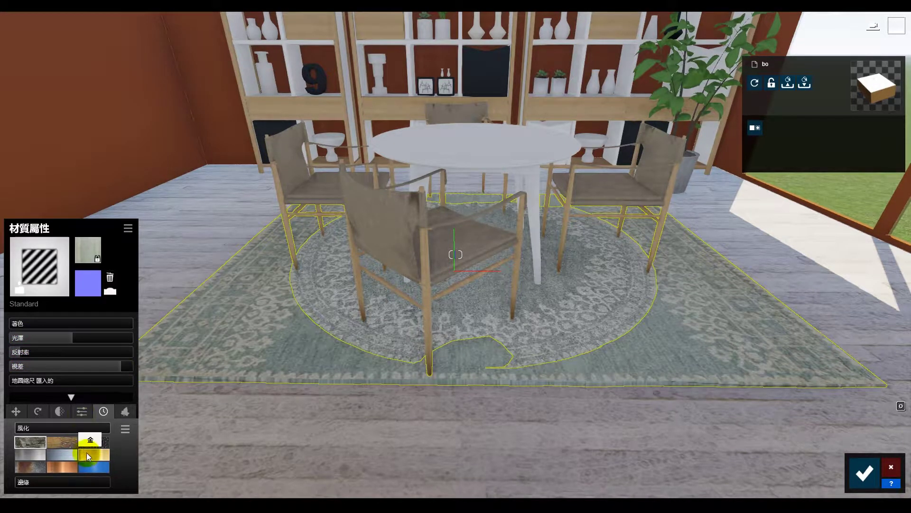
Step: Apply leather-type weathering to the rug, raise its weathering and edge amounts, and reduce reflectivity to the minimum
{"action": "left_click", "coordinate": [93, 443]}
{"action": "left_click_drag", "start_coordinate": [35, 428], "coordinate": [75, 431]}
{"action": "left_click_drag", "start_coordinate": [87, 481], "coordinate": [86, 444]}
{"action": "mouse_move", "coordinate": [28, 352]}
{"action": "left_mouse_down"}
{"action": "mouse_move", "coordinate": [41, 360]}
{"action": "mouse_move", "coordinate": [25, 355]}
{"action": "left_mouse_up"}
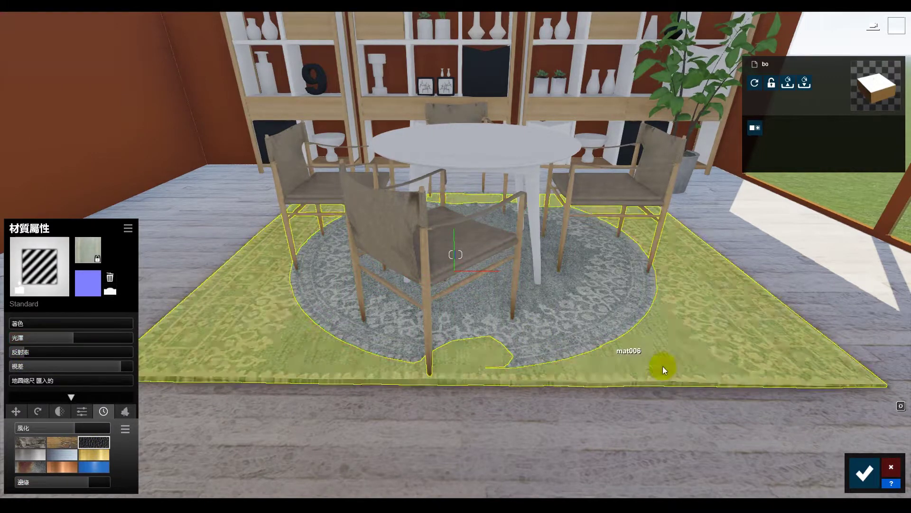
Step: Copy the outer rug's material settings to the round central part, save the material changes, and reopen photo 1
{"action": "left_click", "coordinate": [127, 228]}
{"action": "left_click", "coordinate": [328, 315]}
{"action": "left_click", "coordinate": [116, 258]}
{"action": "left_click", "coordinate": [128, 228]}
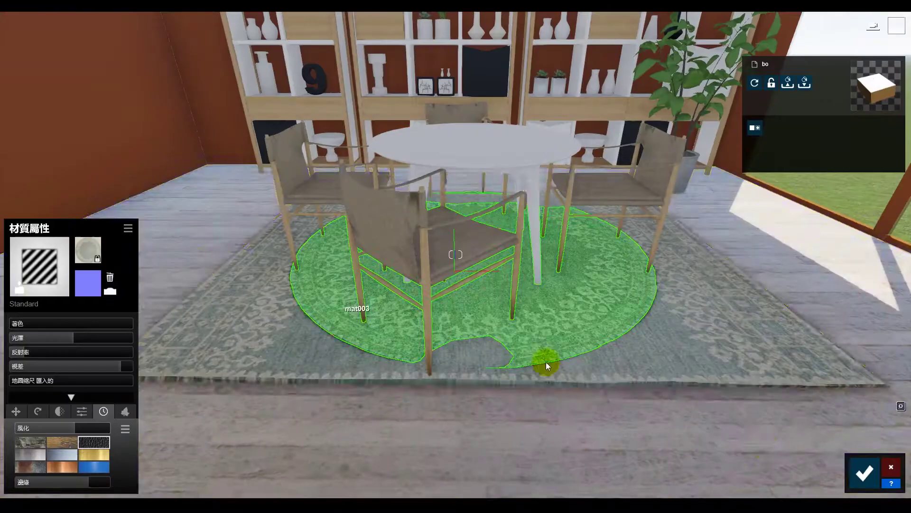
{"action": "left_click", "coordinate": [864, 473]}
{"action": "left_click", "coordinate": [890, 430]}
{"action": "left_click", "coordinate": [63, 434]}
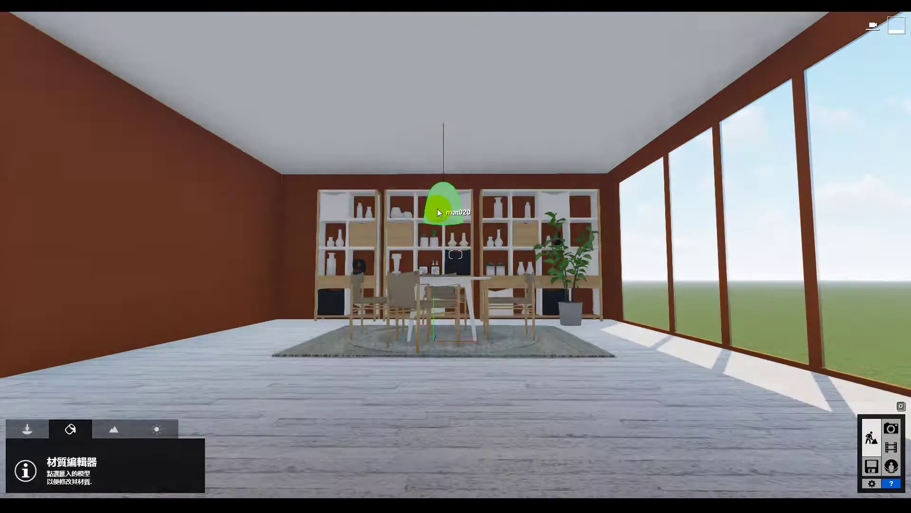
Step: Assign Interior Glass 001 to the pendant lampshade, save the change, and reopen photo 1
{"action": "left_click", "coordinate": [439, 208]}
{"action": "left_click", "coordinate": [96, 206]}
{"action": "left_click", "coordinate": [37, 286]}
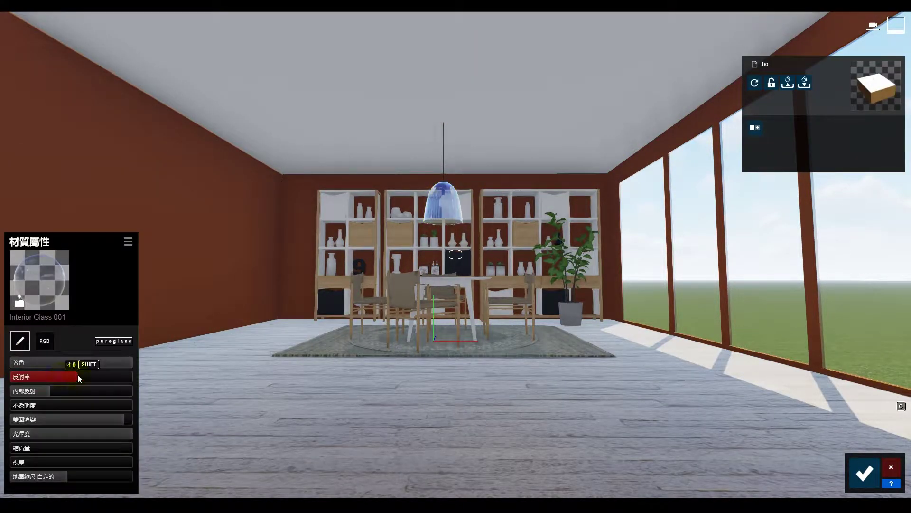
{"action": "left_click", "coordinate": [866, 473]}
{"action": "left_click", "coordinate": [890, 430]}
{"action": "left_click", "coordinate": [56, 433]}
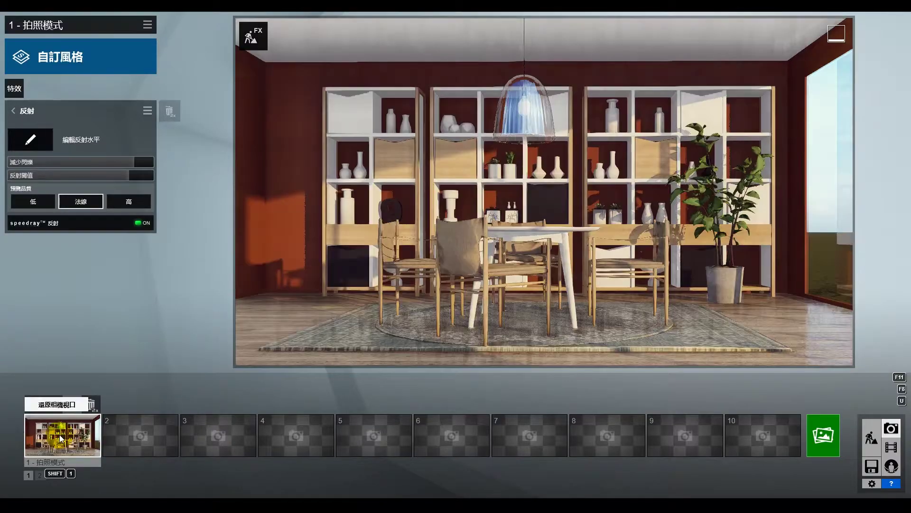
Step: Render photo 1 at 1920x1080 over the existing image file and close the finished render
{"action": "left_click", "coordinate": [825, 439]}
{"action": "left_click", "coordinate": [401, 376]}
{"action": "left_click", "coordinate": [513, 185]}
{"action": "left_click_drag", "start_coordinate": [553, 403], "coordinate": [690, 447]}
{"action": "double_click", "coordinate": [268, 230]}
{"action": "key", "text": "Return"}
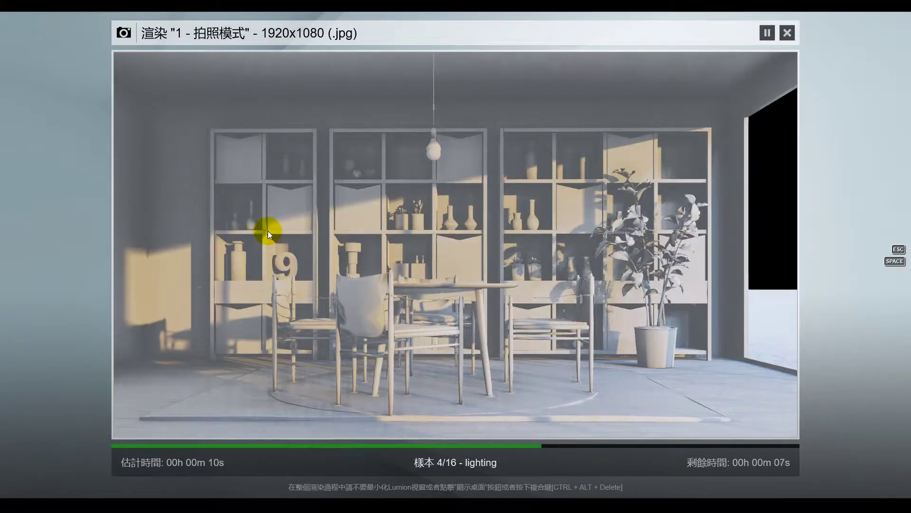
{"action": "left_click", "coordinate": [749, 421]}
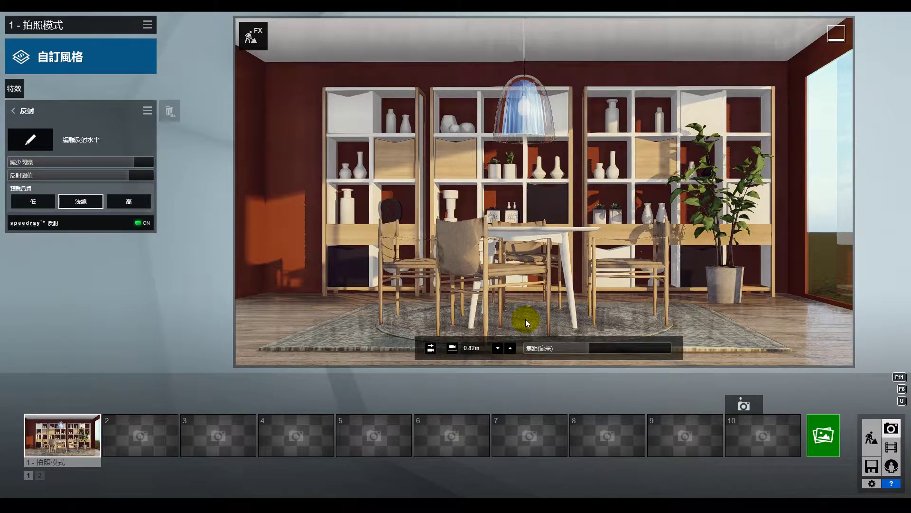
Step: Select the red walls in the material editor and open the second page of indoor plaster materials
{"action": "left_click", "coordinate": [871, 437]}
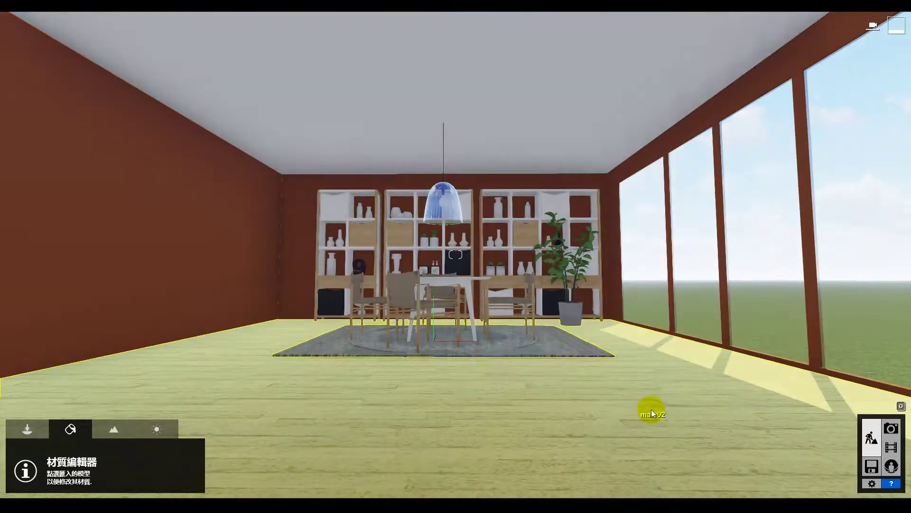
{"action": "right_click_drag", "start_coordinate": [251, 233], "coordinate": [274, 260]}
{"action": "left_click", "coordinate": [274, 260]}
{"action": "left_click", "coordinate": [66, 174]}
{"action": "left_click", "coordinate": [172, 203]}
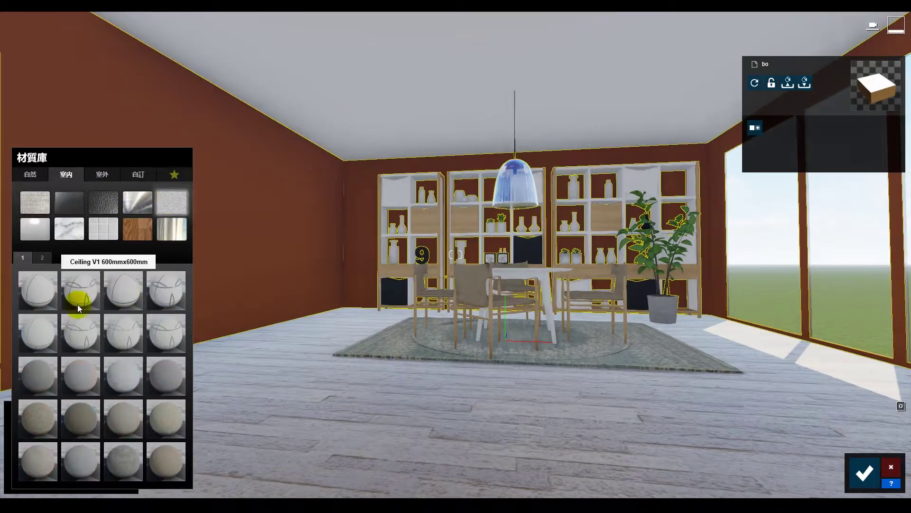
{"action": "left_click", "coordinate": [44, 257]}
Step: Try several Poliigon plaster finishes on the walls and inspect their surfaces up close
{"action": "left_click", "coordinate": [49, 375]}
{"action": "key", "text": "w"}
{"action": "right_click_drag", "start_coordinate": [265, 361], "coordinate": [264, 339]}
{"action": "left_click", "coordinate": [40, 419]}
{"action": "left_click", "coordinate": [127, 418]}
{"action": "left_click", "coordinate": [166, 380]}
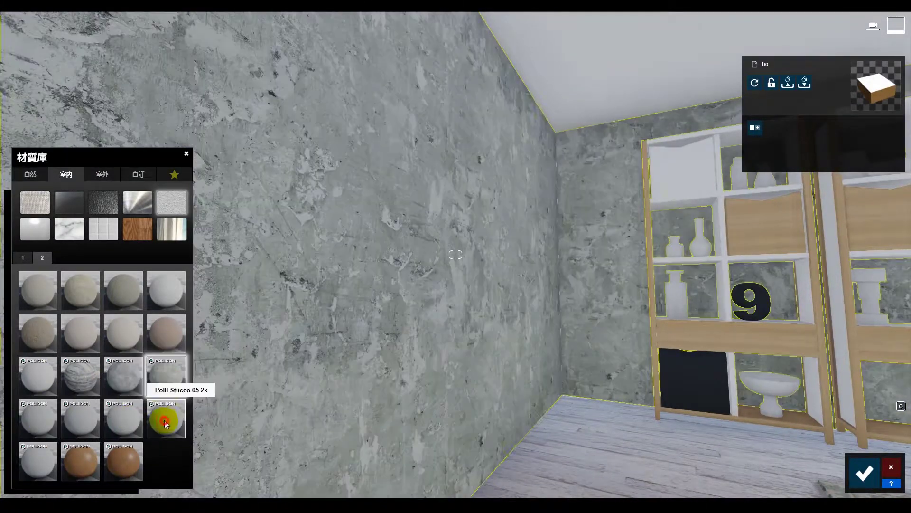
Step: Compare the Poliigon stucco variants, including Polii Stucco 04 2k and 05 2k, on the walls at close range
{"action": "left_click", "coordinate": [41, 458]}
{"action": "key", "text": "s"}
{"action": "right_click_drag", "start_coordinate": [425, 367], "coordinate": [372, 375]}
{"action": "key", "text": "w"}
{"action": "left_click", "coordinate": [42, 417]}
{"action": "left_click", "coordinate": [79, 418]}
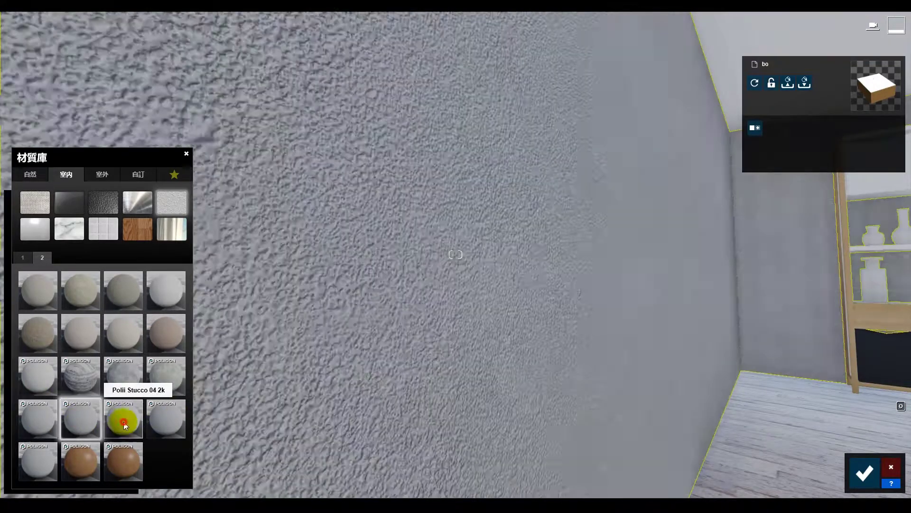
{"action": "left_click", "coordinate": [124, 425]}
{"action": "left_click", "coordinate": [163, 422]}
Step: Assign Polii Stucco 06 3k to the walls and set its gloss to 0.0
{"action": "double_click", "coordinate": [46, 454]}
{"action": "key", "text": "s"}
{"action": "left_click_drag", "start_coordinate": [55, 338], "coordinate": [28, 335]}
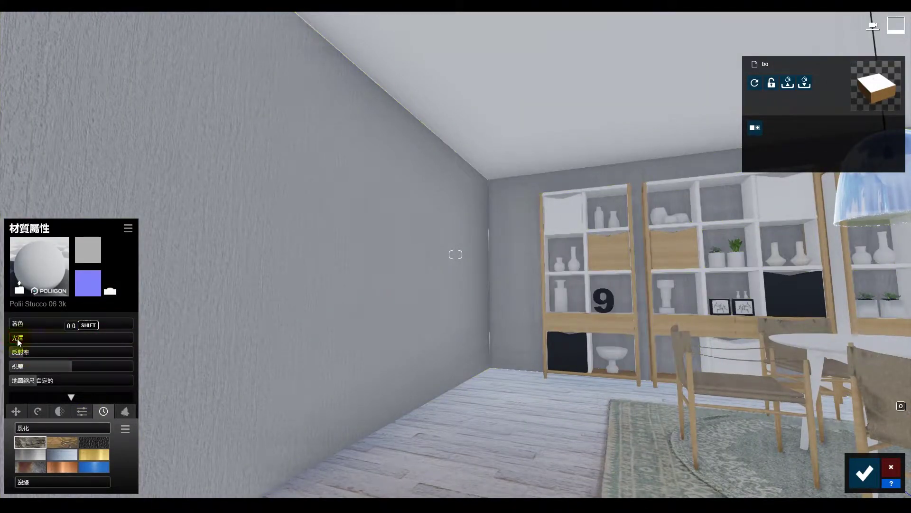
Step: Tint the wall stucco near-white at slightly over half strength and adjust its weathering a little
{"action": "left_click", "coordinate": [78, 323]}
{"action": "left_click", "coordinate": [212, 322]}
{"action": "left_click_drag", "start_coordinate": [72, 325], "coordinate": [78, 326]}
{"action": "left_click_drag", "start_coordinate": [30, 431], "coordinate": [33, 434]}
Step: Copy the wall's stucco material and paste it onto the ceiling
{"action": "left_click", "coordinate": [515, 101]}
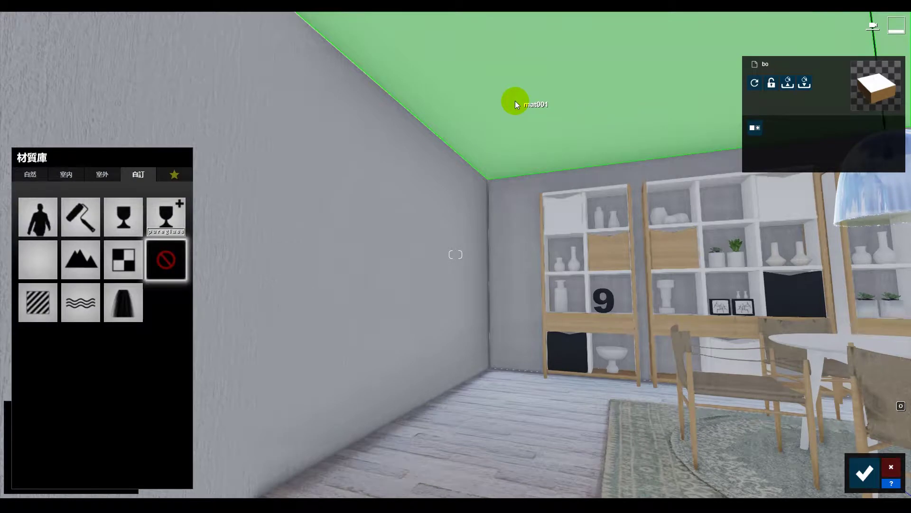
{"action": "left_click", "coordinate": [351, 161]}
{"action": "left_click", "coordinate": [127, 228]}
{"action": "left_click", "coordinate": [95, 243]}
{"action": "left_click", "coordinate": [465, 98]}
{"action": "left_click", "coordinate": [91, 278]}
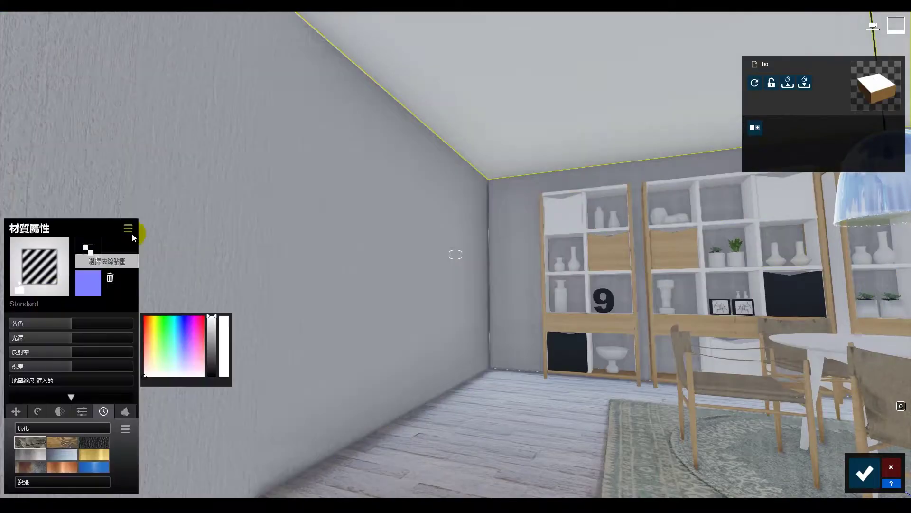
{"action": "left_click", "coordinate": [128, 228]}
{"action": "left_click", "coordinate": [91, 246]}
{"action": "right_click_drag", "start_coordinate": [513, 257], "coordinate": [662, 338]}
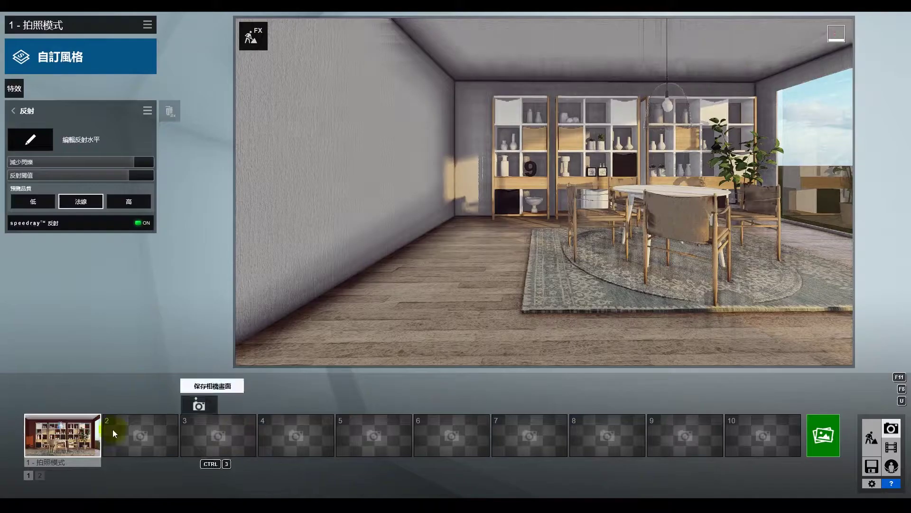
Step: Render the photo with the grey stucco walls at 1920x1080 with the additional lighting map, and close the finished render
{"action": "left_click", "coordinate": [823, 434]}
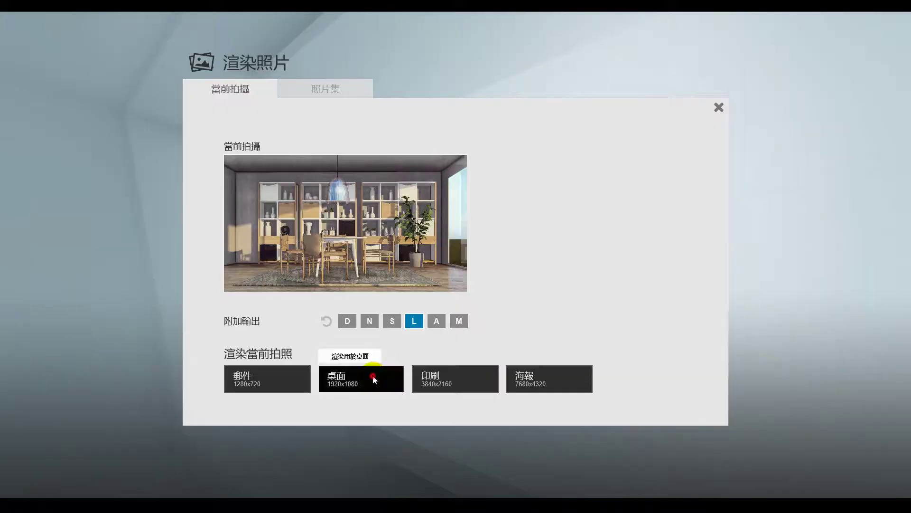
{"action": "left_click", "coordinate": [372, 374]}
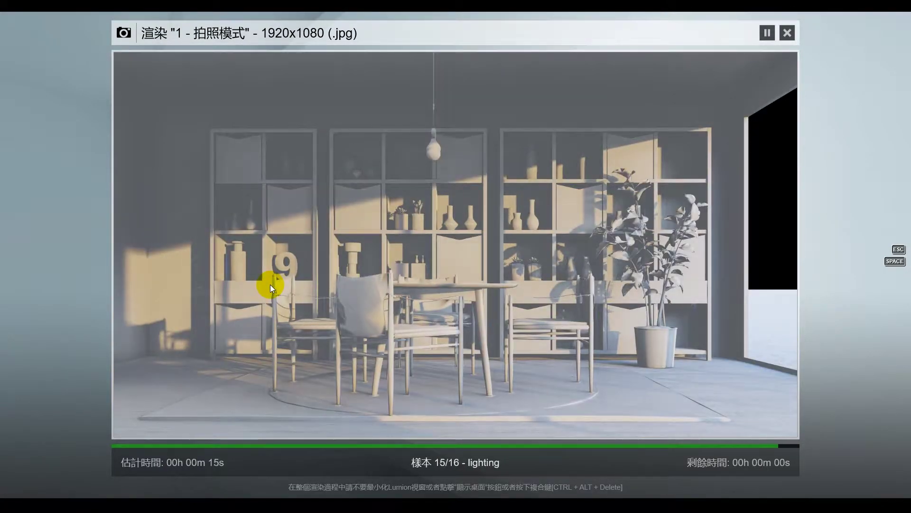
{"action": "left_click", "coordinate": [735, 421]}
Step: Assign the Standard material to the chairs' wood, lower its reflectivity to 0.3, and raise its relief close to the maximum
{"action": "left_click", "coordinate": [873, 441]}
{"action": "key", "text": "w"}
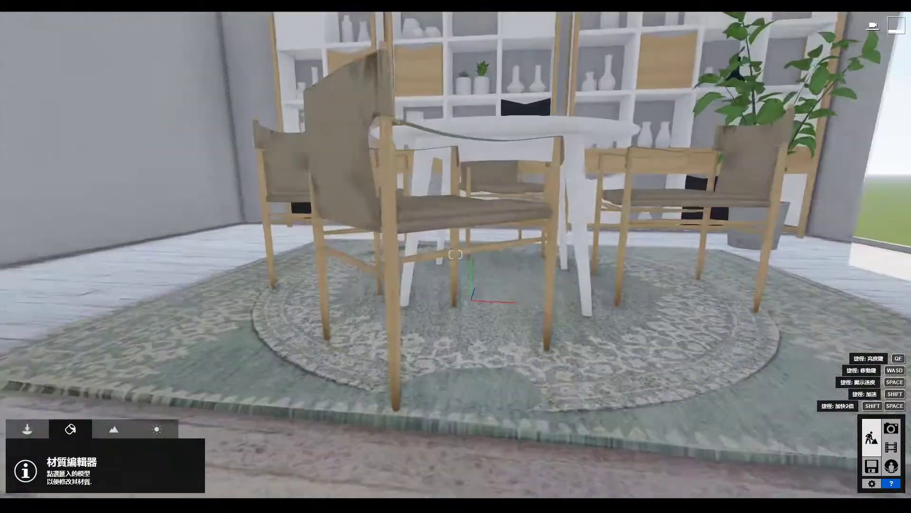
{"action": "left_click", "coordinate": [372, 270]}
{"action": "left_click", "coordinate": [38, 294]}
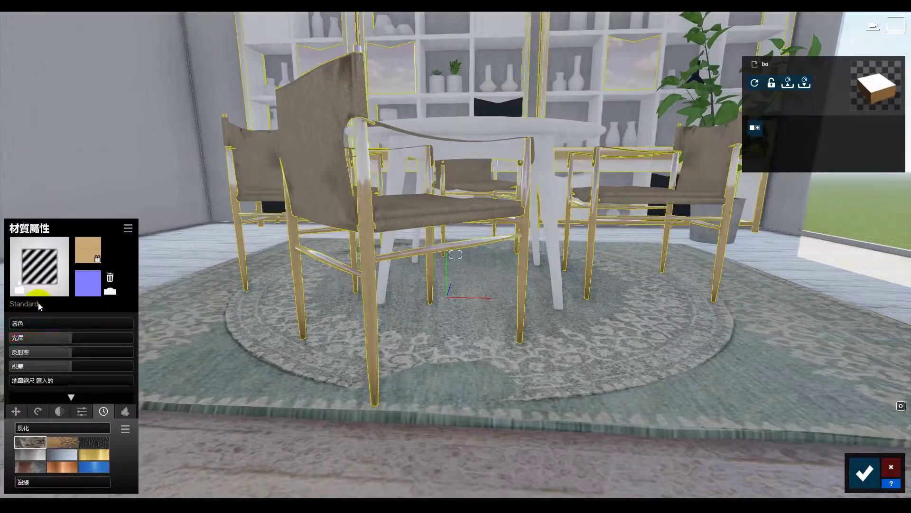
{"action": "key", "text": "d"}
{"action": "mouse_move", "coordinate": [514, 263]}
{"action": "right_mouse_down"}
{"action": "mouse_move", "coordinate": [589, 266]}
{"action": "mouse_move", "coordinate": [522, 290]}
{"action": "mouse_move", "coordinate": [518, 271]}
{"action": "right_mouse_up"}
{"action": "key", "text": "w"}
{"action": "key", "text": "s"}
{"action": "left_click_drag", "start_coordinate": [66, 351], "coordinate": [33, 352]}
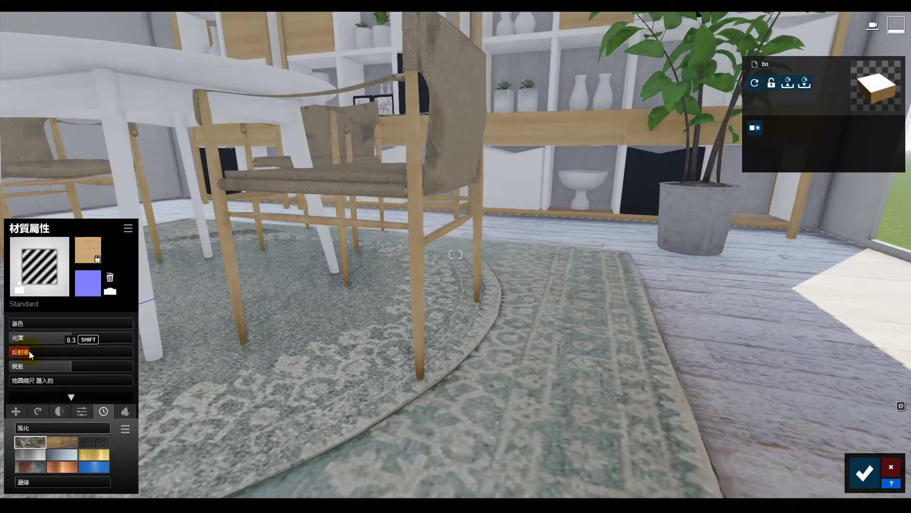
{"action": "left_click_drag", "start_coordinate": [29, 354], "coordinate": [27, 354]}
{"action": "left_click_drag", "start_coordinate": [102, 366], "coordinate": [118, 368]}
Step: Apply wood-type weathering to the chairs' wood, raise the weathering amount, fine-tune the gloss, and save the changes
{"action": "left_click", "coordinate": [61, 442]}
{"action": "left_click_drag", "start_coordinate": [47, 431], "coordinate": [105, 430]}
{"action": "left_click_drag", "start_coordinate": [17, 433], "coordinate": [75, 428]}
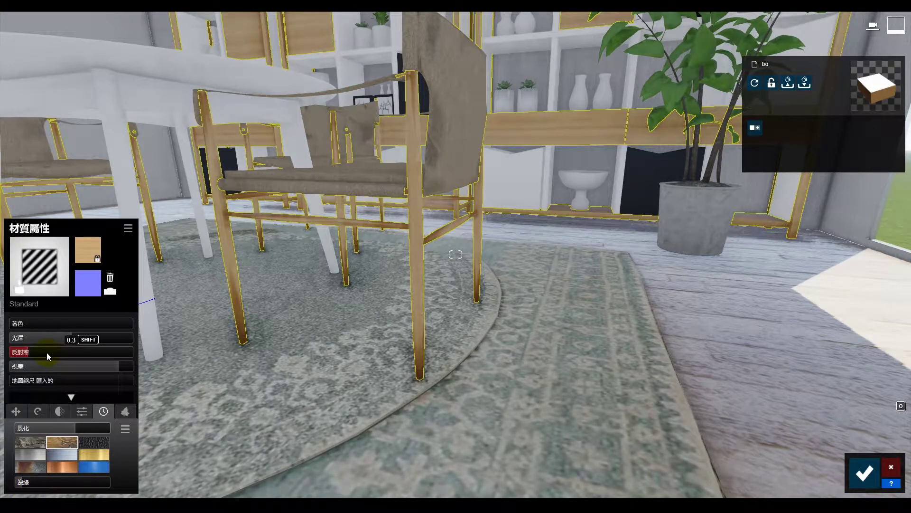
{"action": "mouse_move", "coordinate": [69, 336]}
{"action": "left_mouse_down"}
{"action": "mouse_move", "coordinate": [45, 342]}
{"action": "mouse_move", "coordinate": [75, 339]}
{"action": "left_mouse_up"}
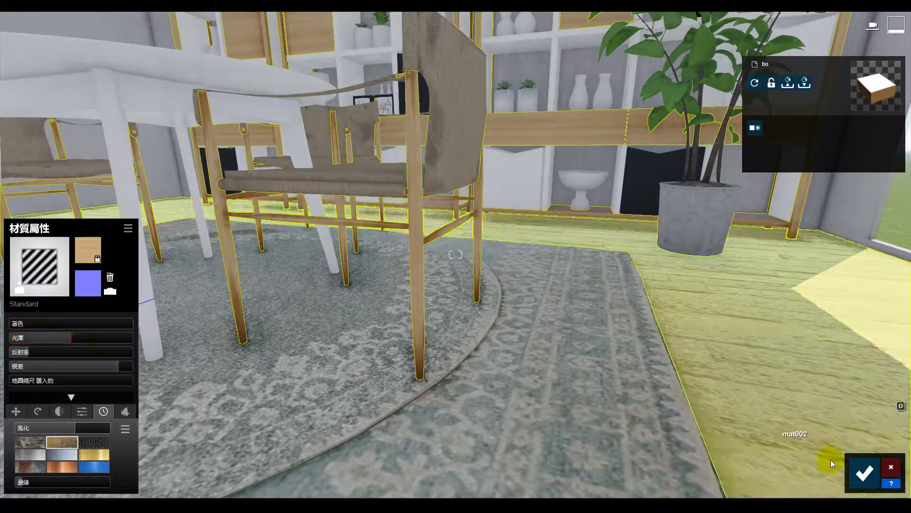
{"action": "left_click", "coordinate": [863, 472]}
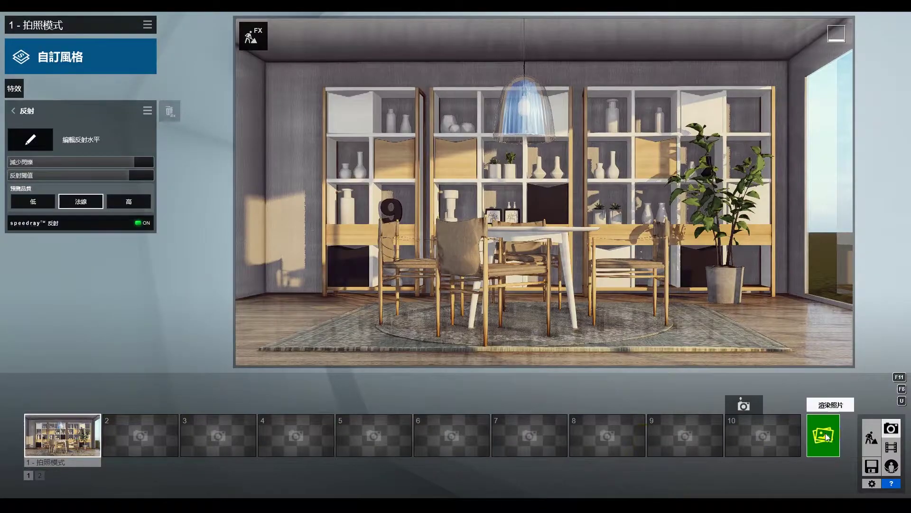
Step: Assign a Poliigon fabric from the second page of indoor fabrics to the chairs' seats and backs
{"action": "left_click", "coordinate": [871, 437]}
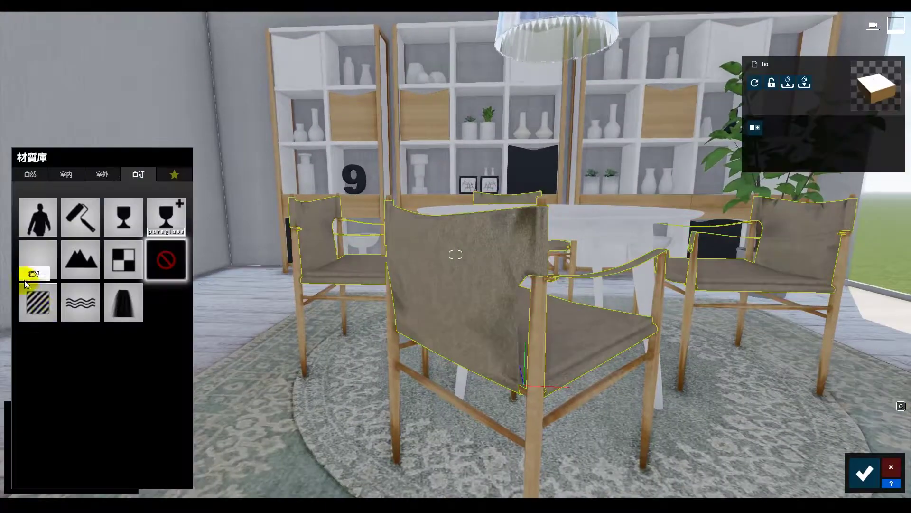
{"action": "left_click", "coordinate": [66, 174]}
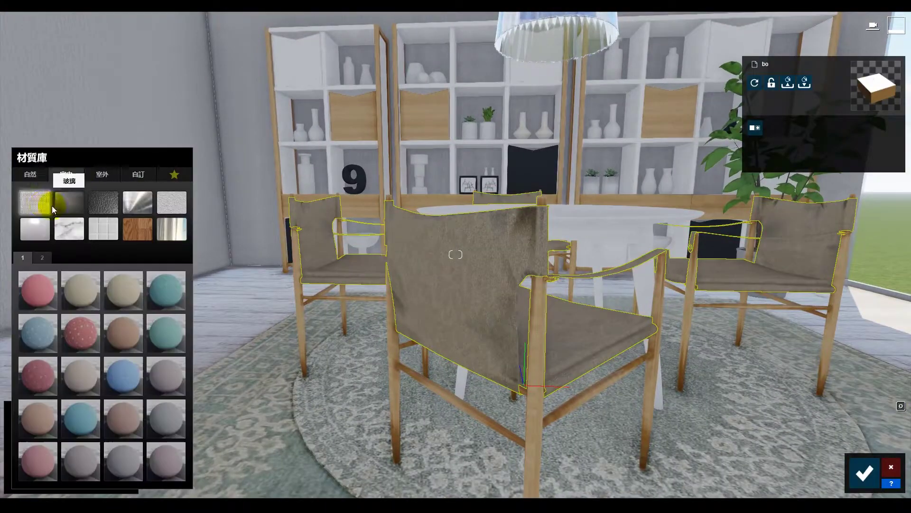
{"action": "left_click", "coordinate": [41, 257]}
{"action": "left_click", "coordinate": [84, 422]}
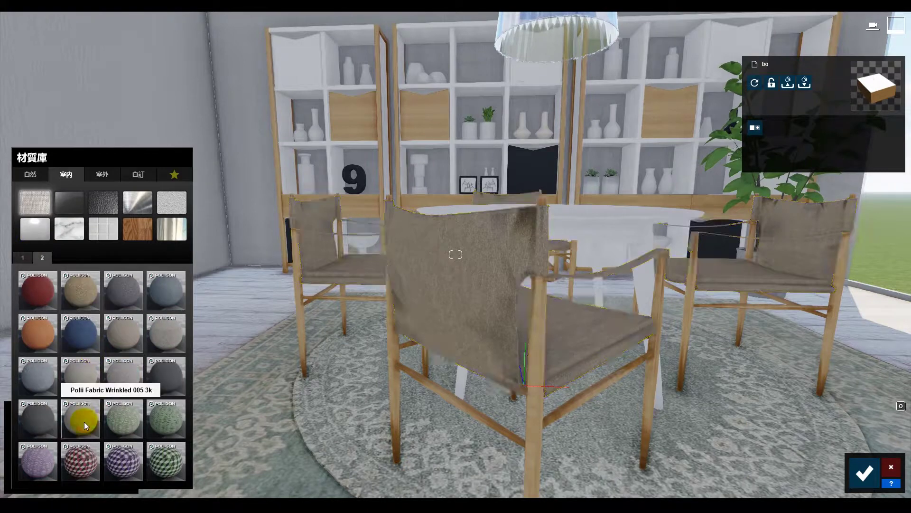
{"action": "left_click", "coordinate": [79, 378]}
Step: Adjust the map scale of the Polii Fabric SuedePatchy 001 2K material on the chairs to about 1.9
{"action": "scroll", "coordinate": [456, 255], "scroll_direction": "up", "scroll_amount": 5}
{"action": "scroll", "coordinate": [455, 255], "scroll_direction": "down", "scroll_amount": 5}
{"action": "left_click", "coordinate": [128, 361]}
{"action": "left_click", "coordinate": [90, 375]}
{"action": "left_click", "coordinate": [45, 379]}
{"action": "left_click", "coordinate": [85, 381]}
{"action": "left_click", "coordinate": [114, 381]}
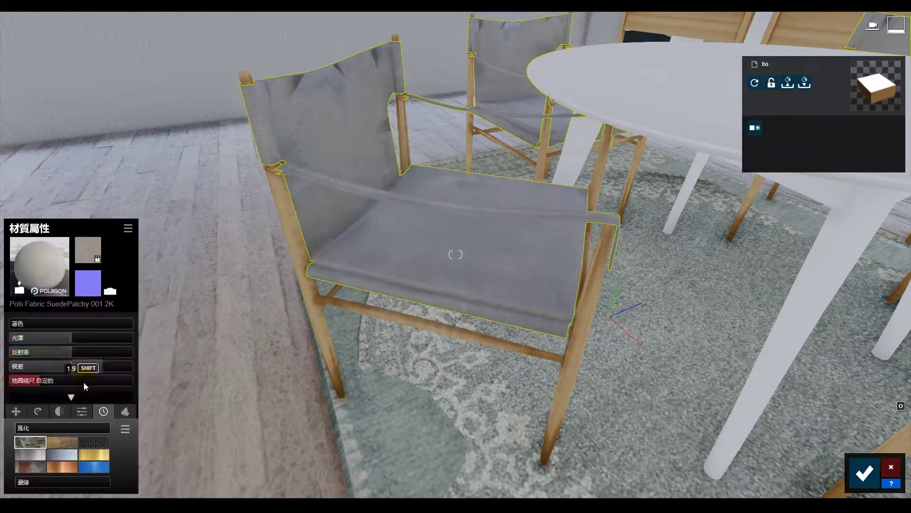
Step: Set the chair fabric's gloss near the middle and apply leather-type weathering with a high amount and slight edge wear
{"action": "left_click_drag", "start_coordinate": [43, 337], "coordinate": [76, 339]}
{"action": "left_click", "coordinate": [93, 442]}
{"action": "left_click_drag", "start_coordinate": [74, 432], "coordinate": [68, 431]}
{"action": "left_click_drag", "start_coordinate": [48, 481], "coordinate": [54, 481]}
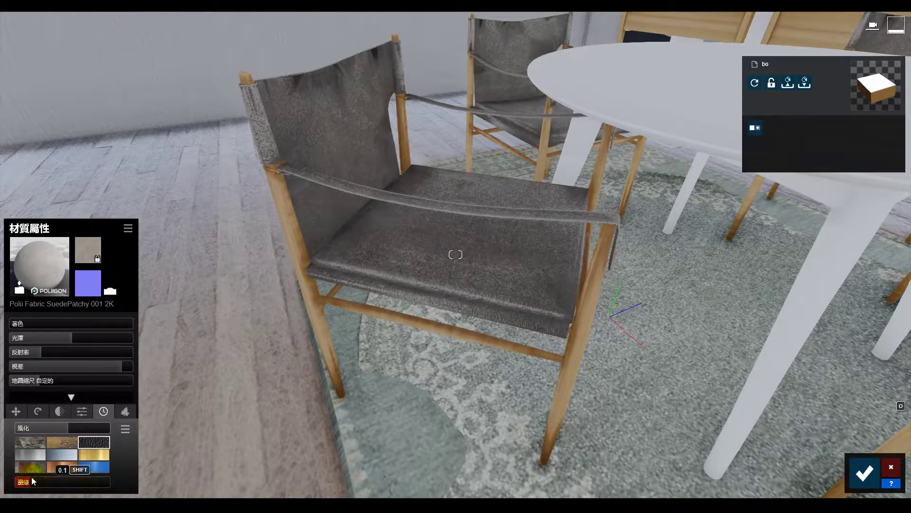
{"action": "left_click_drag", "start_coordinate": [62, 431], "coordinate": [67, 432]}
Step: Assign Polii TarpPlastic 001 2k to the round dining table
{"action": "right_click_drag", "start_coordinate": [303, 304], "coordinate": [324, 365]}
{"action": "left_click", "coordinate": [324, 369]}
{"action": "left_click", "coordinate": [28, 230]}
{"action": "left_click", "coordinate": [63, 258]}
{"action": "left_click", "coordinate": [123, 409]}
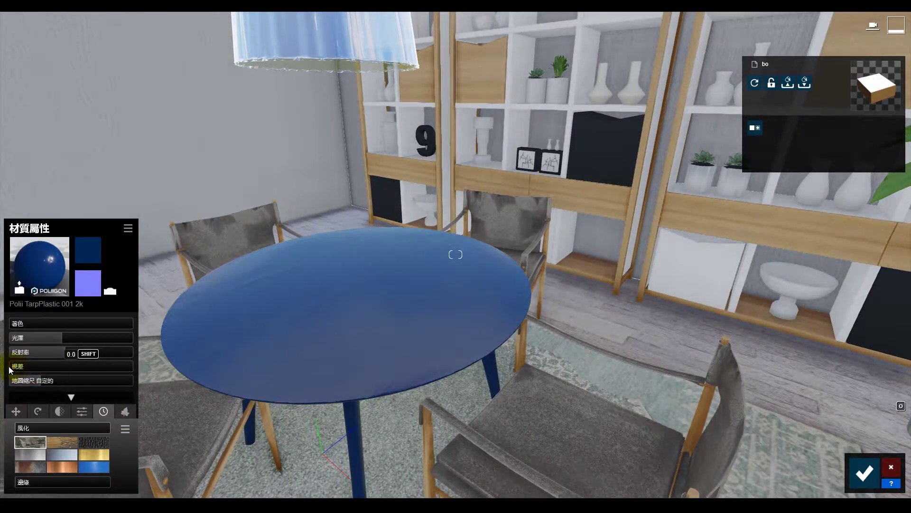
Step: Tint the table plastic white at nearly full strength, apply strong plastic-type weathering, and save the changes
{"action": "left_click_drag", "start_coordinate": [56, 323], "coordinate": [124, 326]}
{"action": "left_click", "coordinate": [73, 430]}
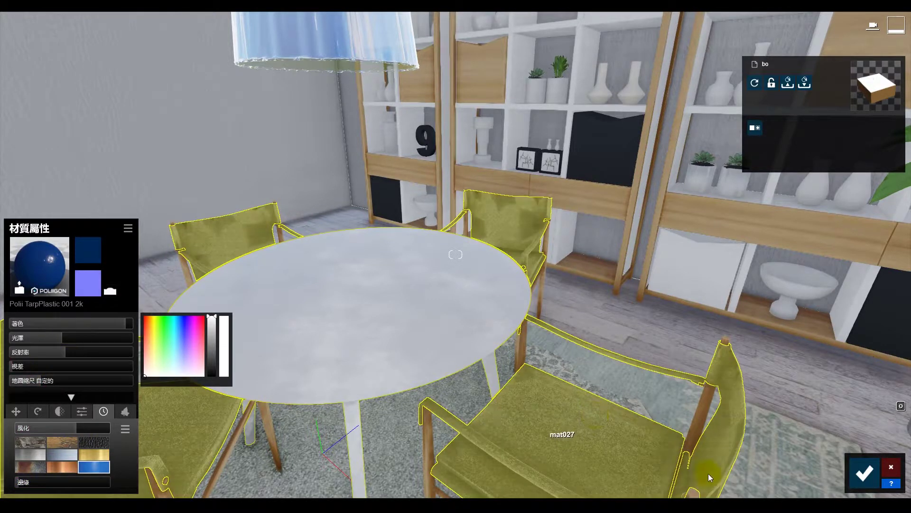
{"action": "left_click", "coordinate": [864, 472]}
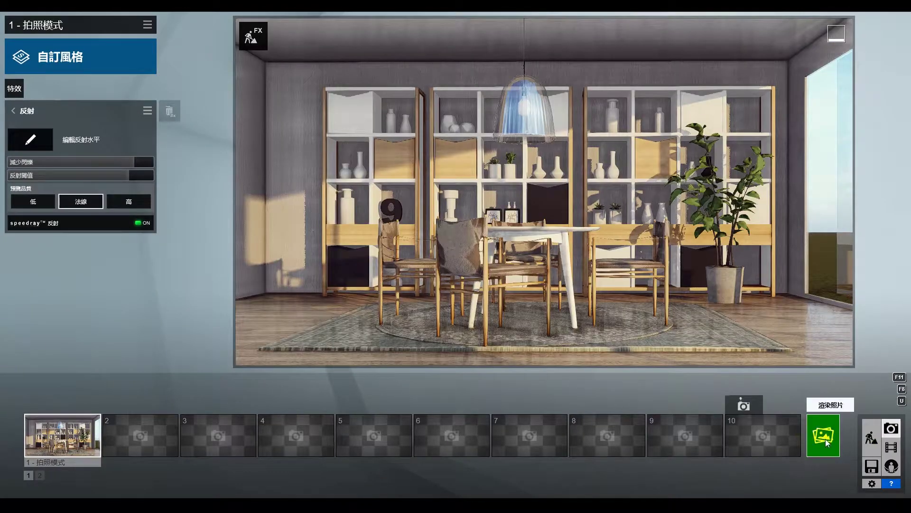
Step: Render the updated photo, saving it over 1.jpg
{"action": "left_click", "coordinate": [265, 286]}
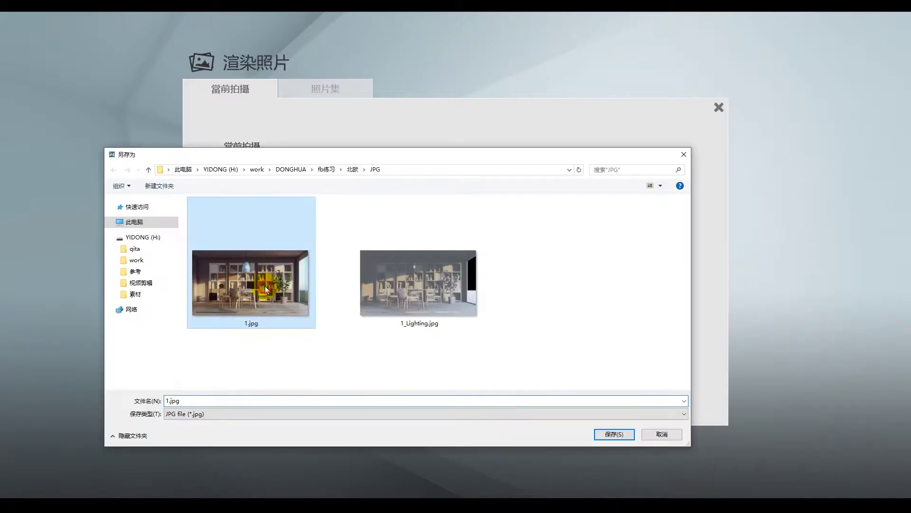
{"action": "double_click", "coordinate": [264, 286]}
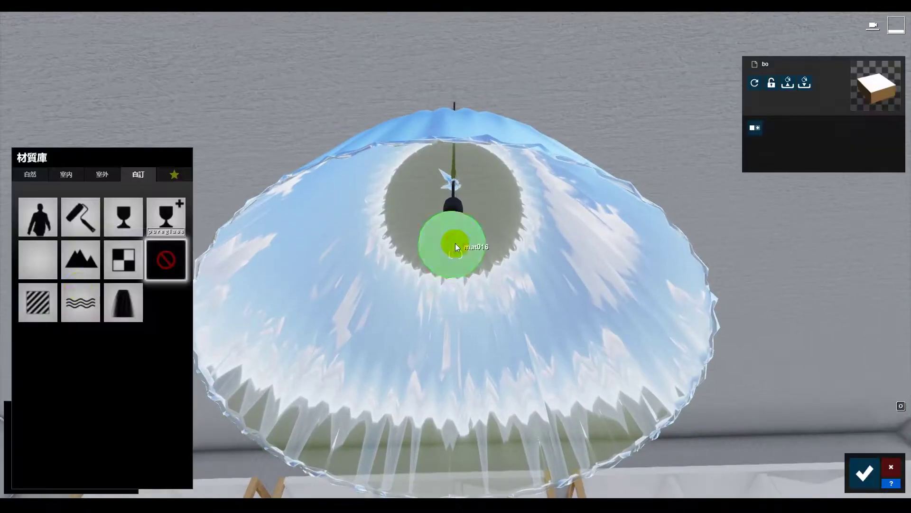
Step: Assign the Standard material to the pendant's light bulb and raise its emissive setting to about half
{"action": "left_click", "coordinate": [166, 260]}
{"action": "left_click", "coordinate": [82, 411]}
{"action": "left_click_drag", "start_coordinate": [19, 428], "coordinate": [65, 431]}
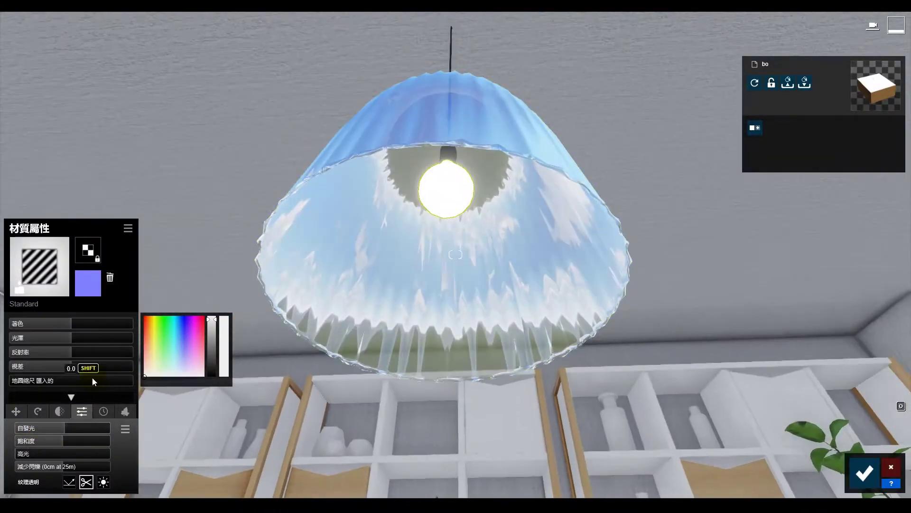
{"action": "mouse_move", "coordinate": [65, 428]}
{"action": "left_mouse_down"}
{"action": "mouse_move", "coordinate": [51, 427]}
{"action": "mouse_move", "coordinate": [61, 431]}
{"action": "left_mouse_up"}
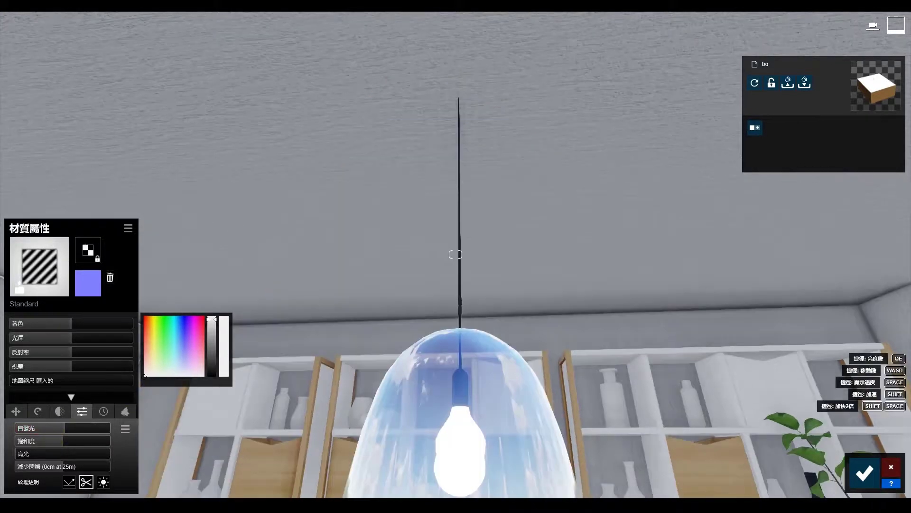
Step: Set the two-sided rendering of the pendant's glass shade to 1.0
{"action": "left_click", "coordinate": [462, 252]}
{"action": "mouse_move", "coordinate": [122, 420]}
{"action": "left_mouse_down"}
{"action": "mouse_move", "coordinate": [11, 420]}
{"action": "mouse_move", "coordinate": [123, 411]}
{"action": "mouse_move", "coordinate": [138, 424]}
{"action": "left_mouse_up"}
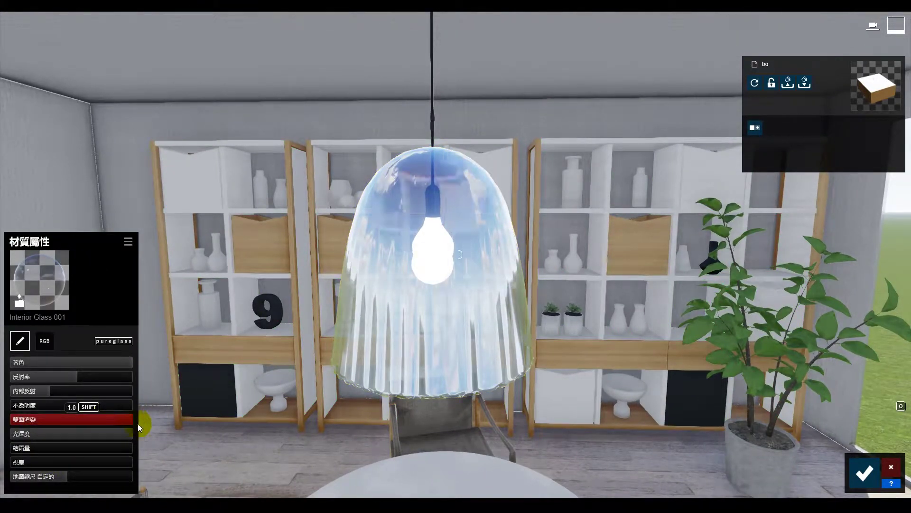
Step: Assign the outdoor Metal Painted 002 material to the pendant cord and tint it black
{"action": "left_click", "coordinate": [414, 132]}
{"action": "left_click", "coordinate": [105, 177]}
{"action": "left_click", "coordinate": [133, 206]}
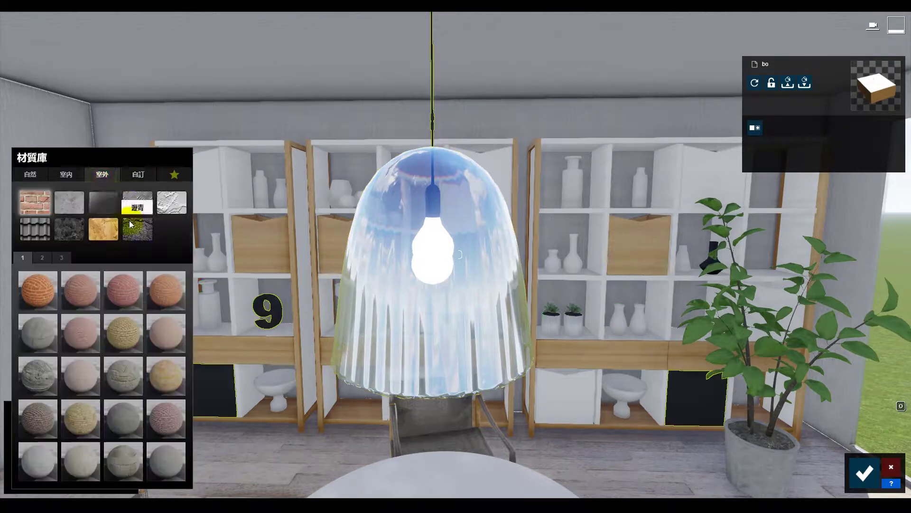
{"action": "left_click", "coordinate": [78, 339]}
{"action": "mouse_move", "coordinate": [78, 325]}
{"action": "left_click", "coordinate": [212, 369]}
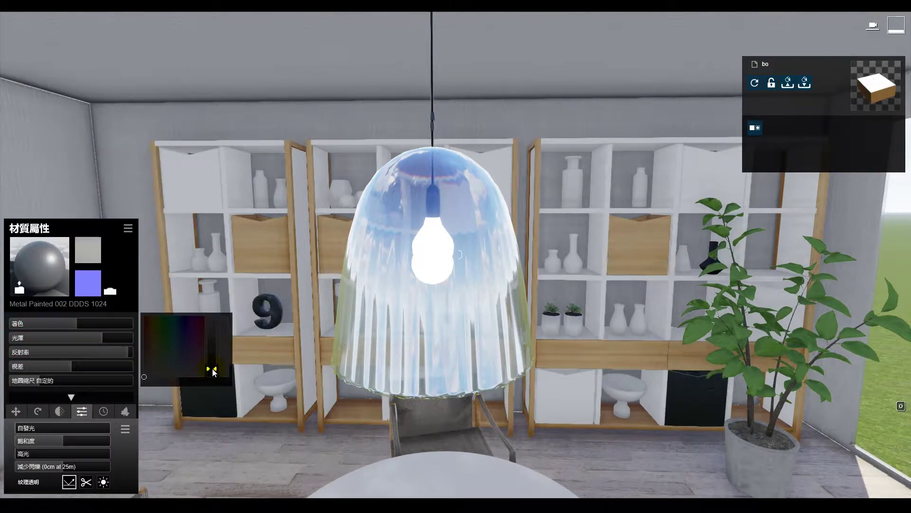
Step: Apply silver-metal weathering of about 0.6 to the cord's painted metal, with edge wear at about 0.1
{"action": "left_click", "coordinate": [59, 411]}
{"action": "left_click_drag", "start_coordinate": [83, 431], "coordinate": [75, 428]}
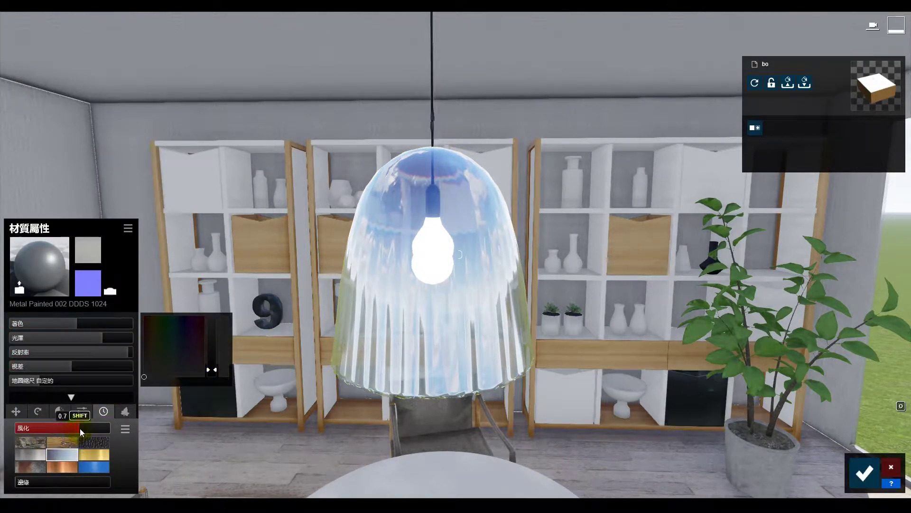
{"action": "left_click_drag", "start_coordinate": [29, 481], "coordinate": [22, 484]}
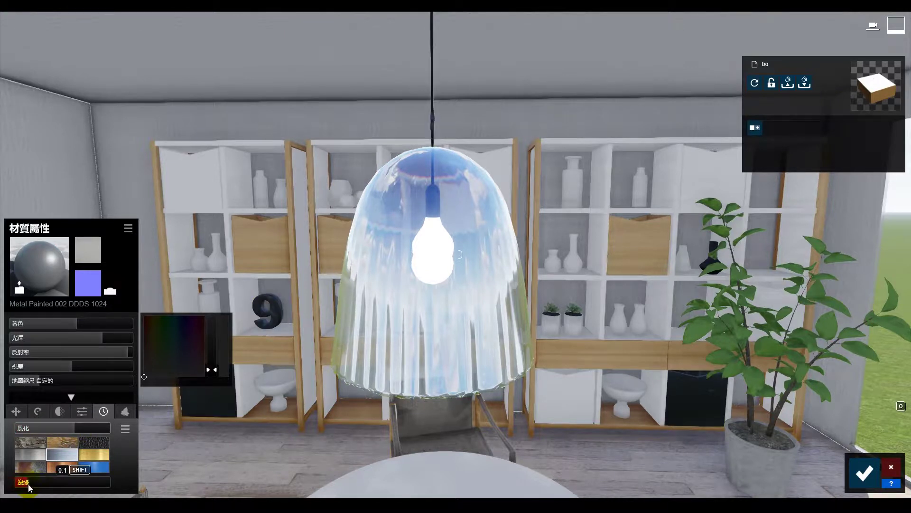
Step: Assign the indoor stone material Polii Marble 021 2K to the white vases on the shelves
{"action": "right_click_drag", "start_coordinate": [261, 192], "coordinate": [352, 147]}
{"action": "left_click", "coordinate": [353, 146]}
{"action": "left_click", "coordinate": [75, 229]}
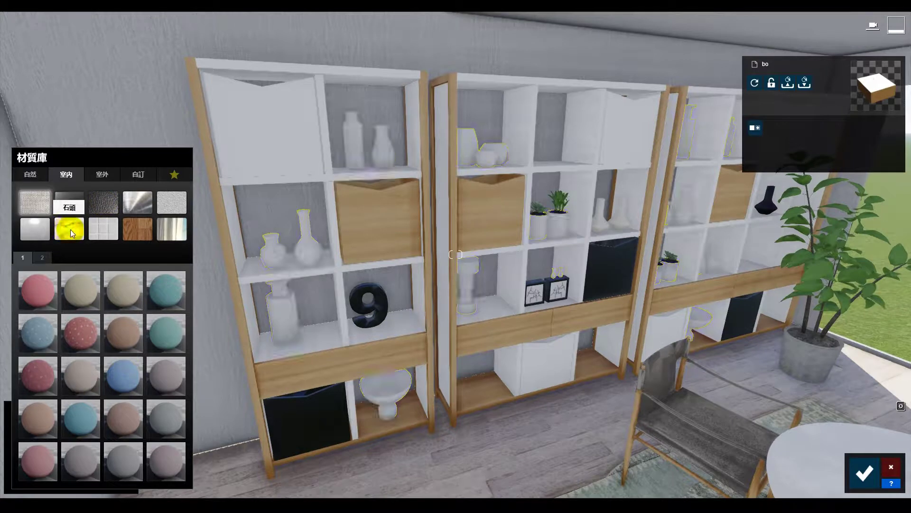
{"action": "left_click", "coordinate": [167, 377]}
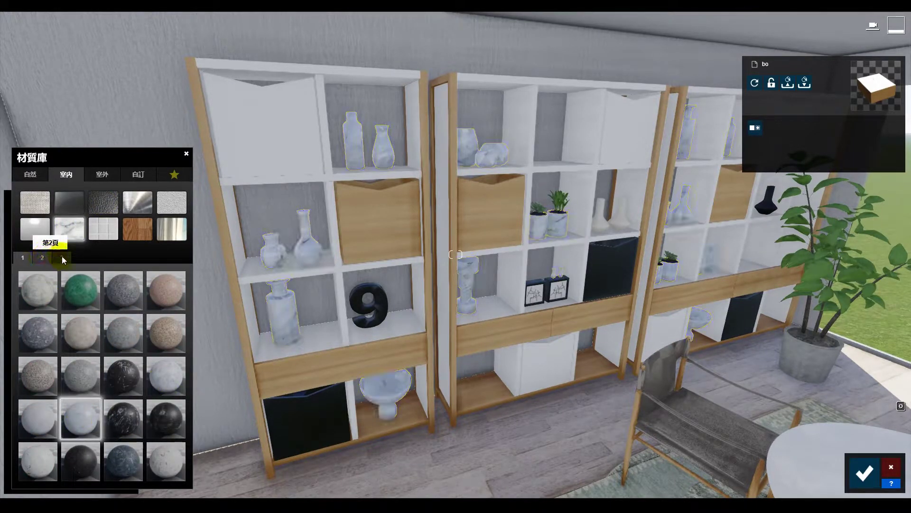
{"action": "left_click", "coordinate": [42, 258]}
{"action": "left_click", "coordinate": [127, 419]}
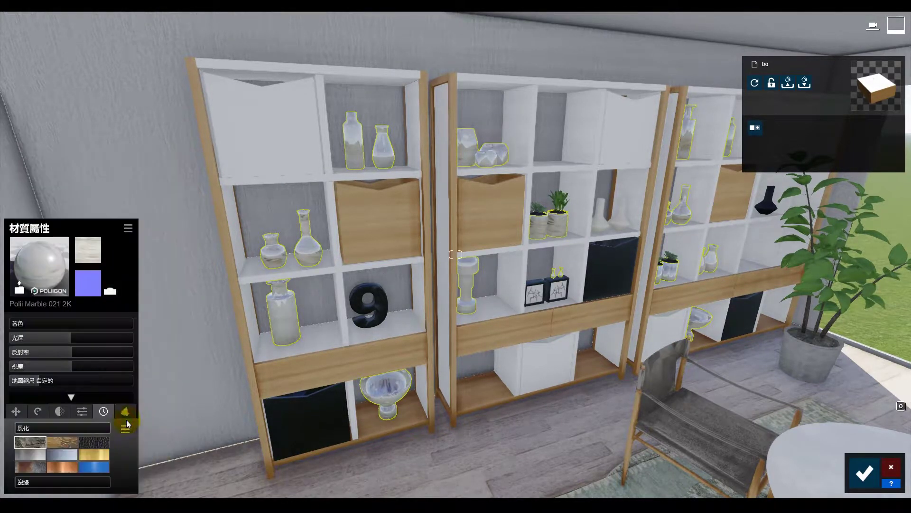
Step: Raise the vase marble's relief to about three quarters, set its gloss to 0.8, and save the changes
{"action": "key", "text": "w"}
{"action": "key", "text": "s"}
{"action": "key", "text": "a"}
{"action": "left_click_drag", "start_coordinate": [38, 381], "coordinate": [104, 377]}
{"action": "mouse_move", "coordinate": [69, 340]}
{"action": "left_mouse_down"}
{"action": "mouse_move", "coordinate": [33, 341]}
{"action": "mouse_move", "coordinate": [61, 338]}
{"action": "mouse_move", "coordinate": [41, 349]}
{"action": "mouse_move", "coordinate": [81, 351]}
{"action": "mouse_move", "coordinate": [69, 354]}
{"action": "mouse_move", "coordinate": [104, 340]}
{"action": "mouse_move", "coordinate": [60, 338]}
{"action": "left_mouse_up"}
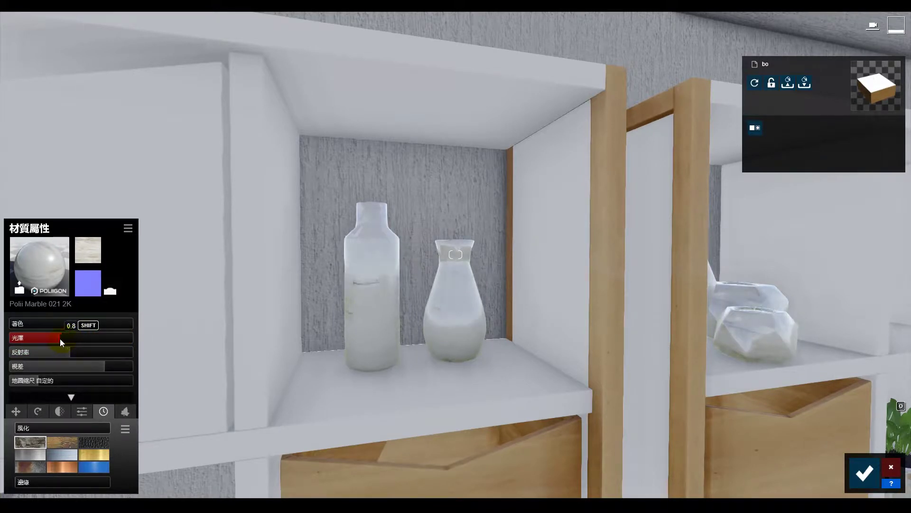
{"action": "left_click", "coordinate": [864, 471]}
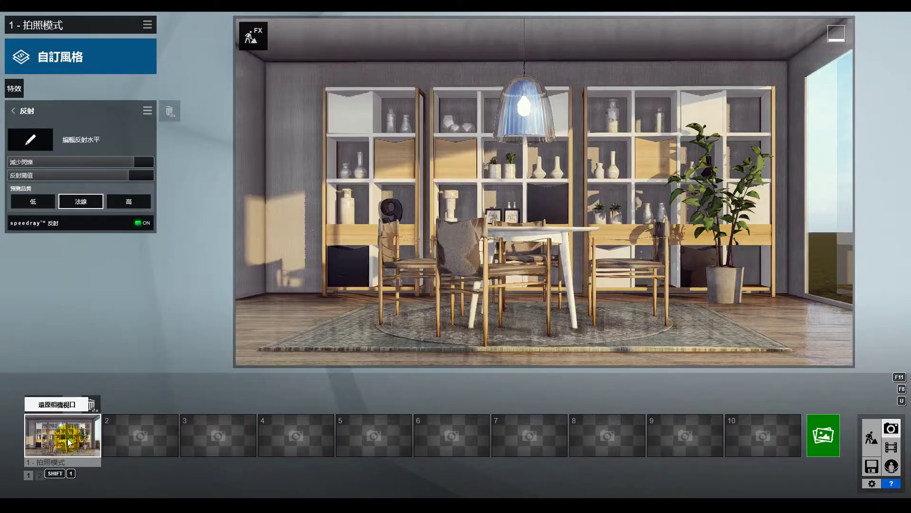
Step: Render the updated photo at 1920x1080 as a JPG
{"action": "left_click", "coordinate": [824, 435]}
{"action": "left_click", "coordinate": [384, 378]}
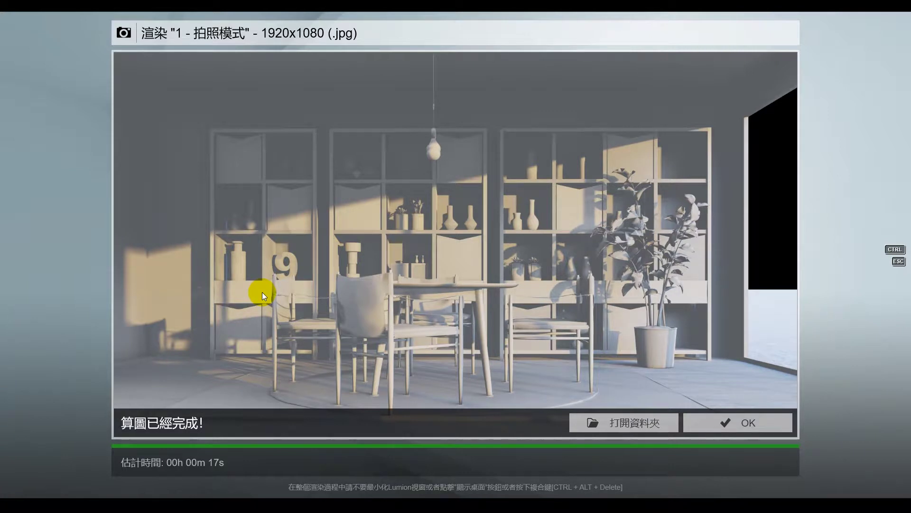
{"action": "left_click", "coordinate": [738, 422]}
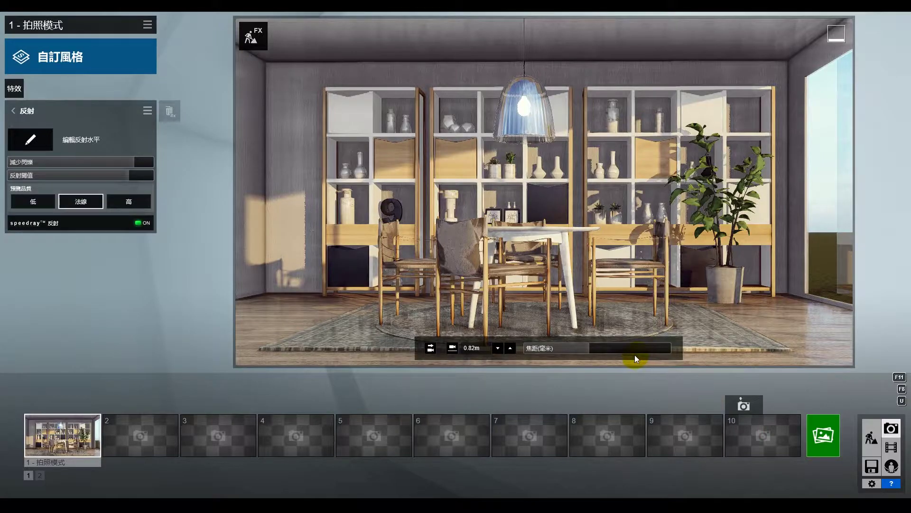
Step: Return to build mode and give the vases' marble weathering of about 0.2 with only minimal edge wear
{"action": "left_click", "coordinate": [872, 440]}
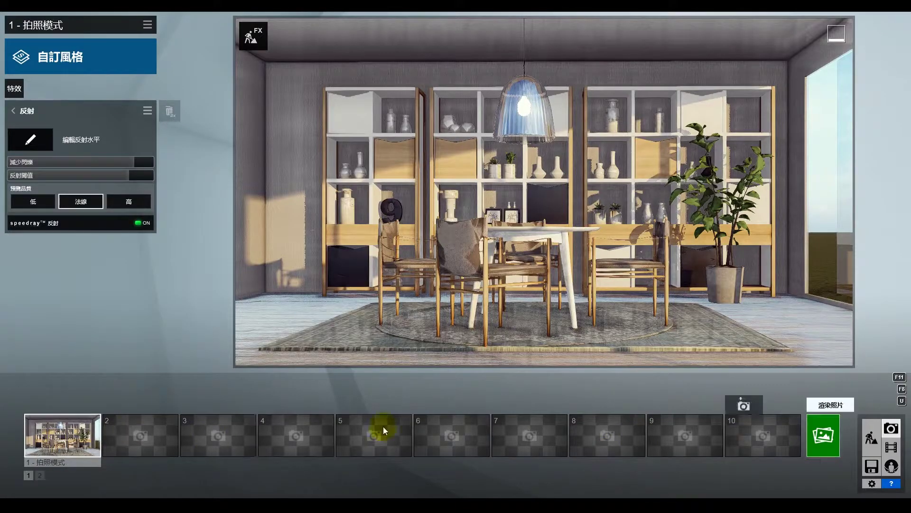
{"action": "left_click", "coordinate": [873, 439]}
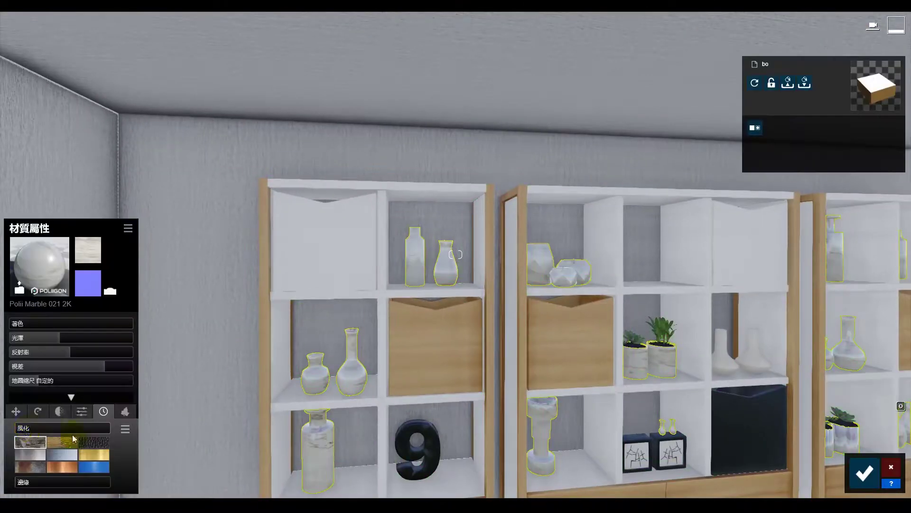
{"action": "left_click", "coordinate": [34, 429]}
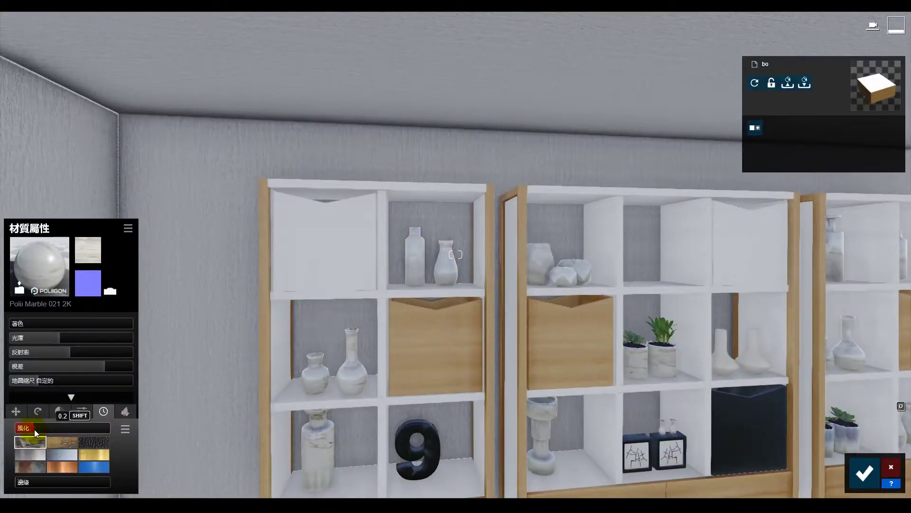
{"action": "left_click", "coordinate": [72, 482]}
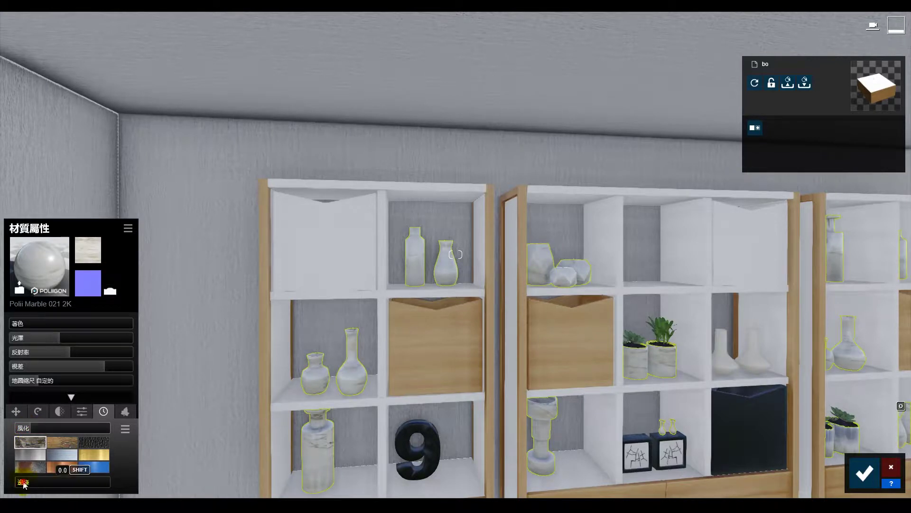
{"action": "right_click", "coordinate": [352, 435]}
{"action": "right_click", "coordinate": [352, 435]}
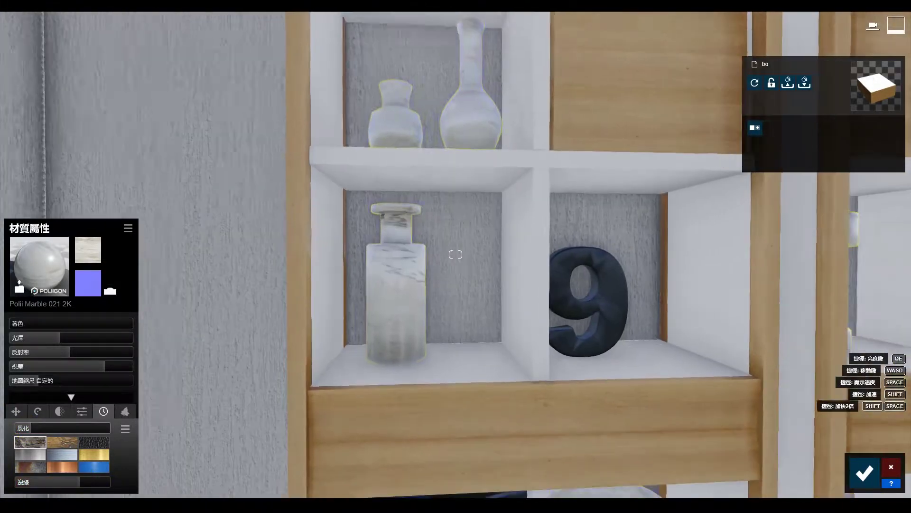
{"action": "left_click_drag", "start_coordinate": [78, 482], "coordinate": [26, 485]}
Step: Assign the indoor plastic material Linoleum 027 1024 to the white shelf panels
{"action": "right_click_drag", "start_coordinate": [352, 280], "coordinate": [421, 303]}
{"action": "key", "text": "s"}
{"action": "left_click", "coordinate": [421, 303]}
{"action": "left_click", "coordinate": [317, 280]}
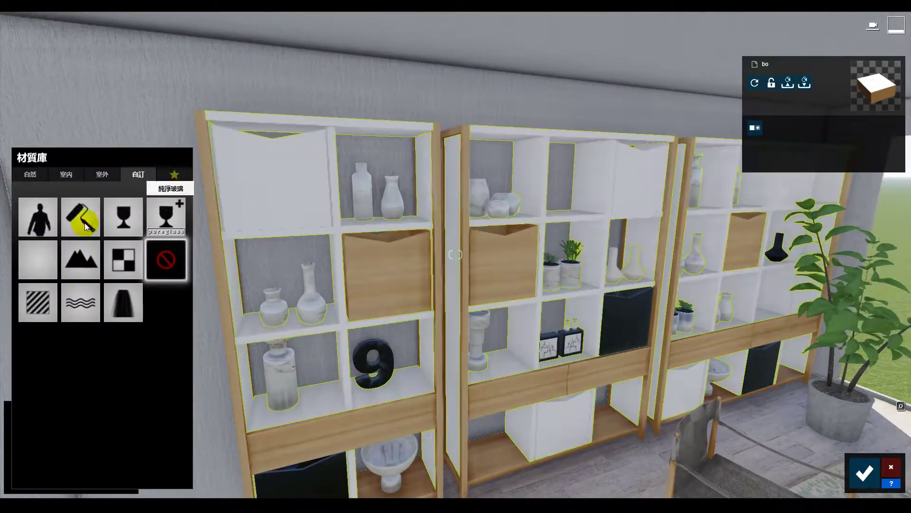
{"action": "left_click", "coordinate": [66, 175]}
{"action": "left_click", "coordinate": [47, 255]}
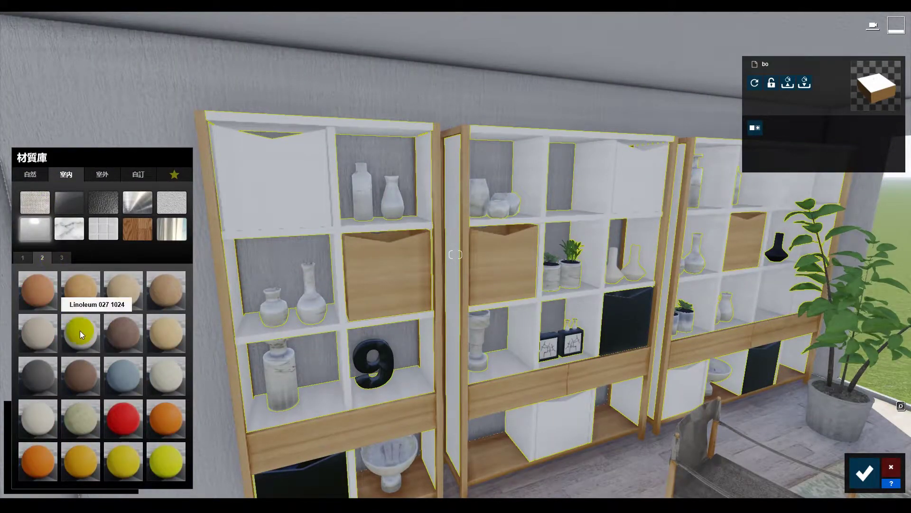
{"action": "left_click", "coordinate": [80, 331]}
Step: Try other indoor plastic materials on the white shelf panels
{"action": "left_click", "coordinate": [27, 257]}
{"action": "left_click", "coordinate": [46, 463]}
{"action": "left_click", "coordinate": [61, 257]}
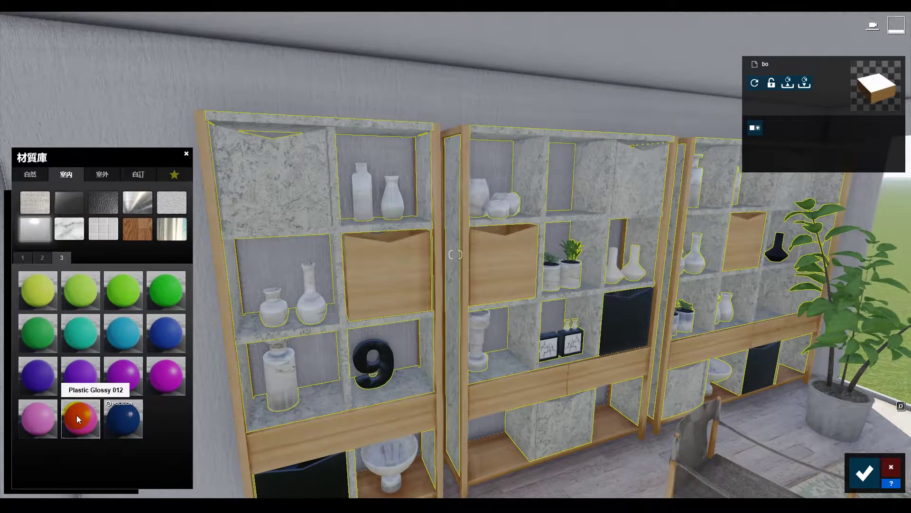
{"action": "left_click", "coordinate": [38, 418]}
{"action": "left_click", "coordinate": [27, 257]}
{"action": "left_click", "coordinate": [43, 257]}
Step: Tint the shelf linoleum white at nearly full strength, raise its relief, set reflectivity to 1.2, and add plastic-type weathering of about 0.6
{"action": "left_click", "coordinate": [65, 325]}
{"action": "left_click", "coordinate": [63, 324]}
{"action": "mouse_move", "coordinate": [67, 324]}
{"action": "left_mouse_down"}
{"action": "mouse_move", "coordinate": [138, 324]}
{"action": "mouse_move", "coordinate": [125, 325]}
{"action": "left_mouse_up"}
{"action": "left_click_drag", "start_coordinate": [72, 366], "coordinate": [121, 366]}
{"action": "left_click", "coordinate": [69, 339]}
{"action": "mouse_move", "coordinate": [69, 340]}
{"action": "left_mouse_down"}
{"action": "mouse_move", "coordinate": [94, 343]}
{"action": "mouse_move", "coordinate": [74, 338]}
{"action": "left_mouse_up"}
{"action": "mouse_move", "coordinate": [71, 352]}
{"action": "left_mouse_down"}
{"action": "mouse_move", "coordinate": [50, 353]}
{"action": "mouse_move", "coordinate": [71, 353]}
{"action": "left_mouse_up"}
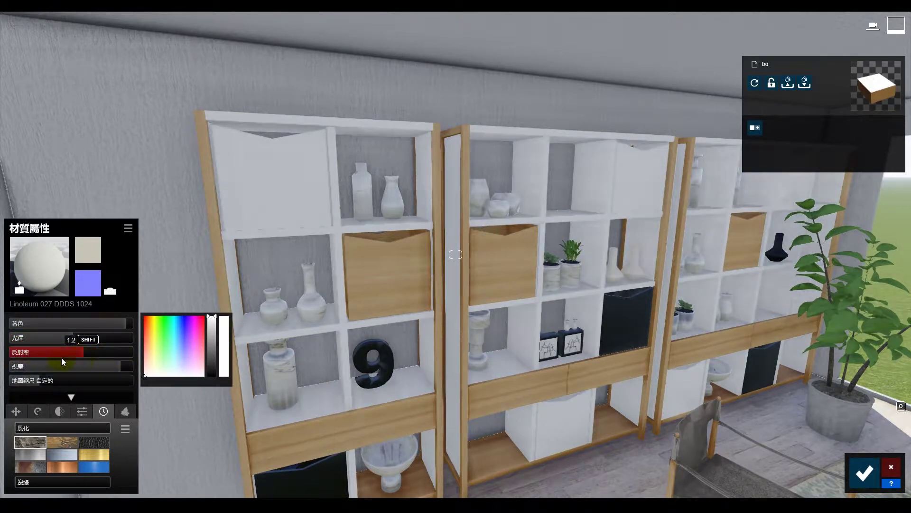
{"action": "left_click", "coordinate": [95, 467]}
{"action": "left_click_drag", "start_coordinate": [19, 428], "coordinate": [70, 430]}
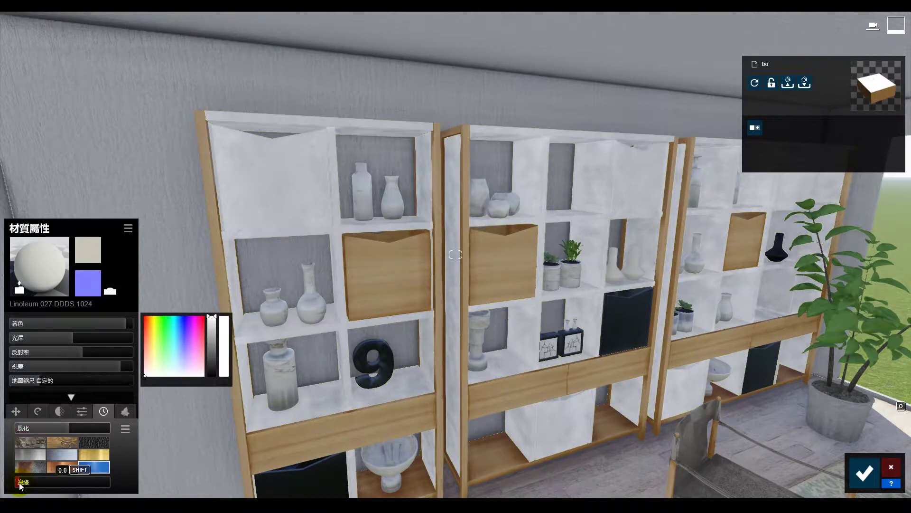
Step: Assign the Standard material to the framed pictures on the shelf and adjust its emissive setting slightly
{"action": "left_click", "coordinate": [64, 276]}
{"action": "left_click", "coordinate": [47, 306]}
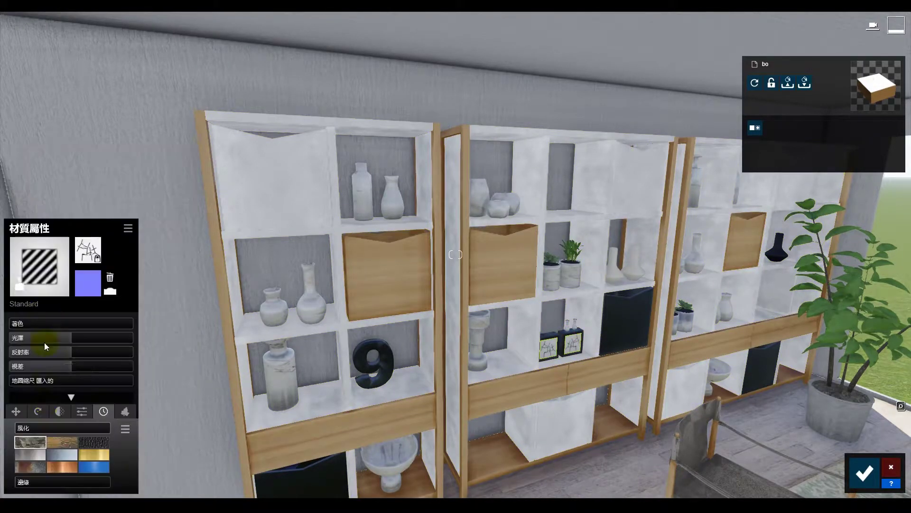
{"action": "left_click", "coordinate": [79, 414]}
{"action": "left_click", "coordinate": [25, 429]}
Step: Assign the Marble 012 DDDS 1024 material to the two small vases above the black box
{"action": "left_click", "coordinate": [552, 283]}
{"action": "left_click", "coordinate": [616, 269]}
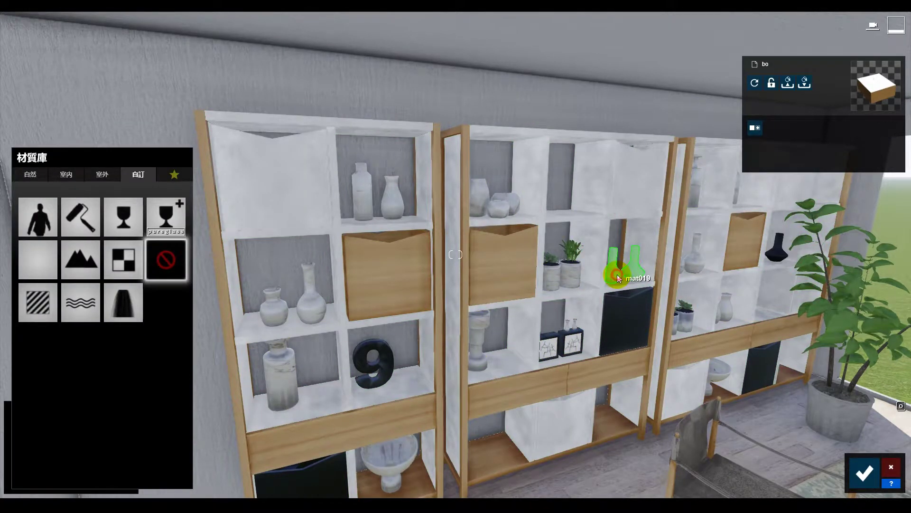
{"action": "left_click", "coordinate": [71, 177]}
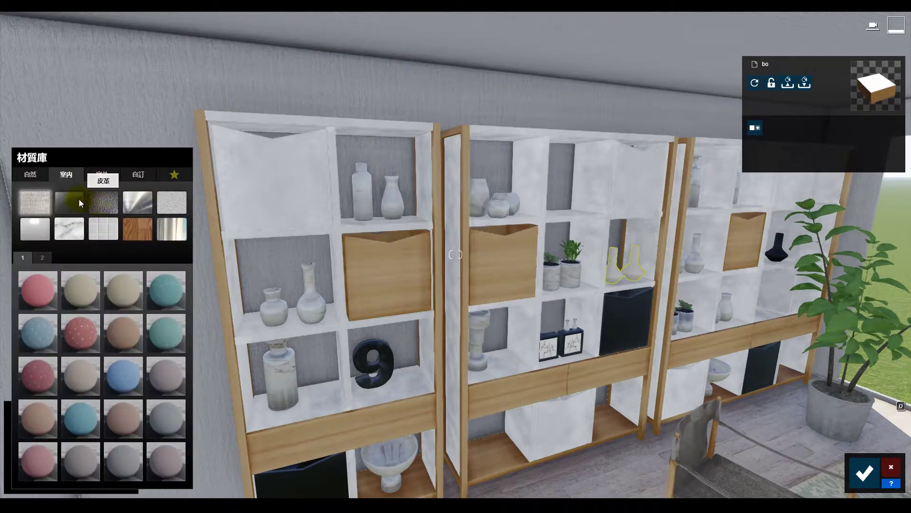
{"action": "left_click", "coordinate": [89, 200]}
{"action": "left_click", "coordinate": [168, 371]}
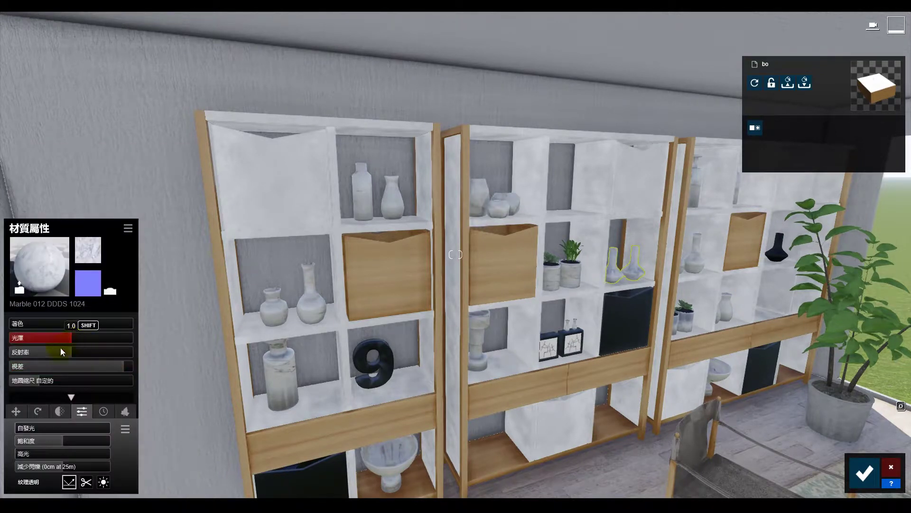
Step: Set the two small vases' gloss to about 0.8 and reflectivity to about 1.1, and add slight weathering without edge wear
{"action": "left_click", "coordinate": [278, 310]}
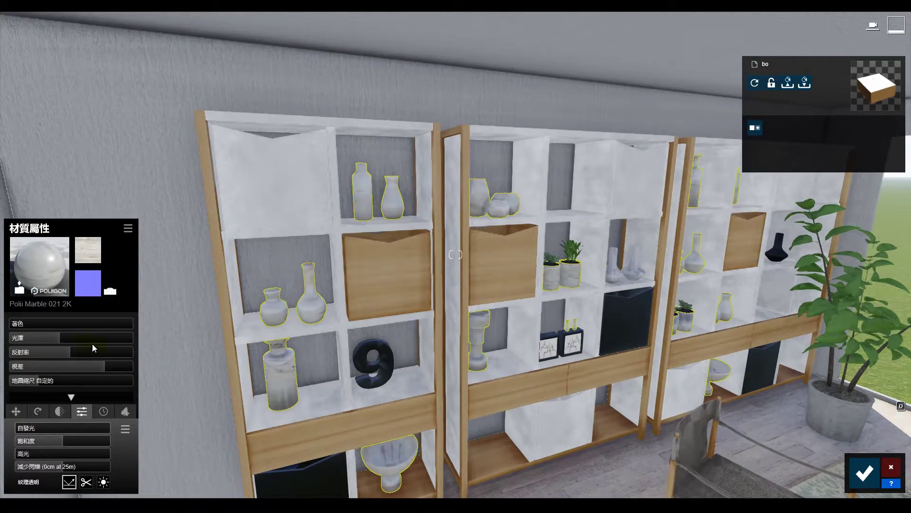
{"action": "left_click", "coordinate": [636, 262]}
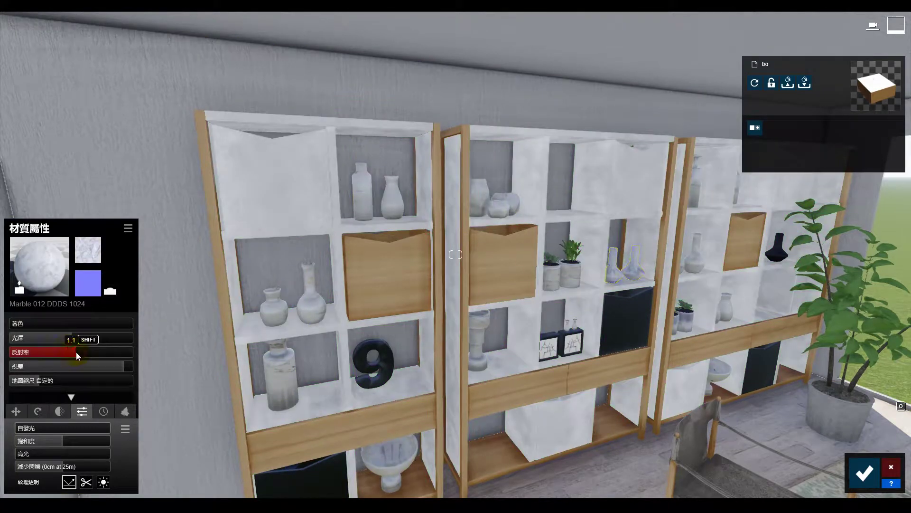
{"action": "left_click_drag", "start_coordinate": [62, 340], "coordinate": [59, 340]}
{"action": "left_click", "coordinate": [104, 411]}
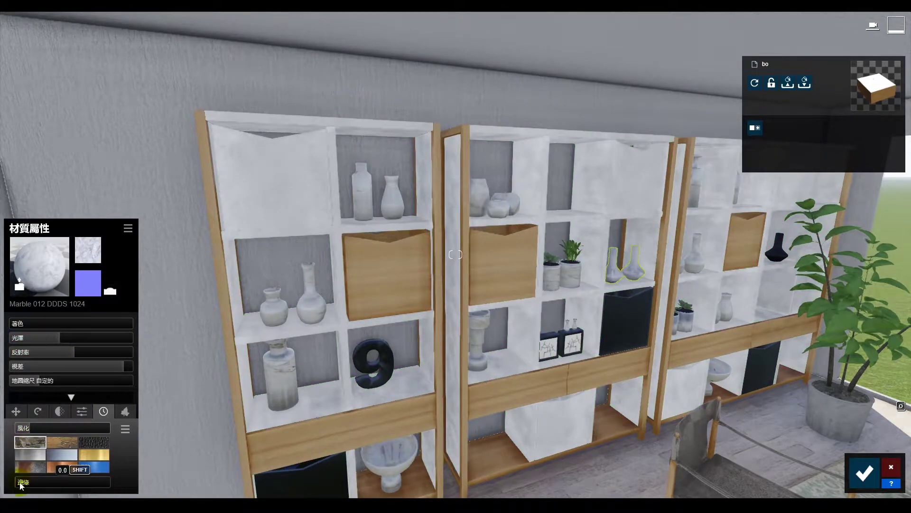
Step: Assign Interior Glass 001 to the small black vase behind the plant and raise its reflectivity above half
{"action": "left_click", "coordinate": [739, 278]}
{"action": "left_click", "coordinate": [66, 175]}
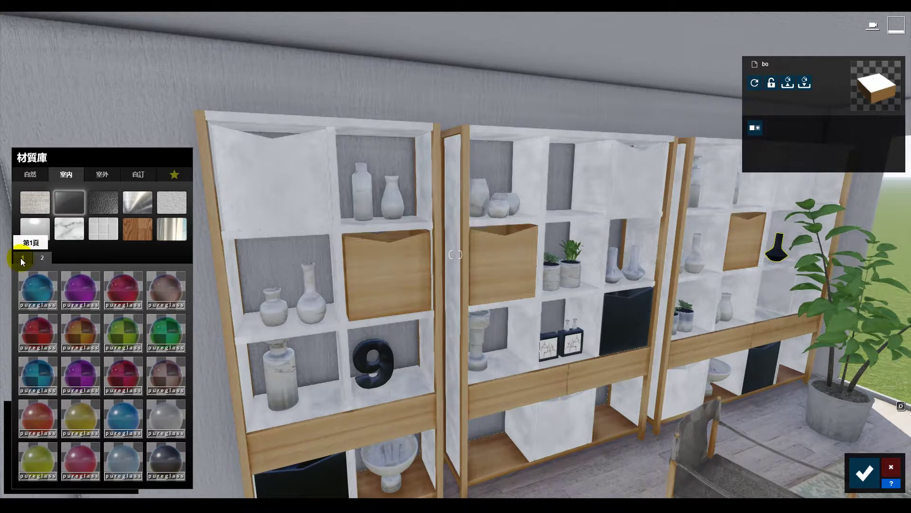
{"action": "left_click", "coordinate": [38, 287]}
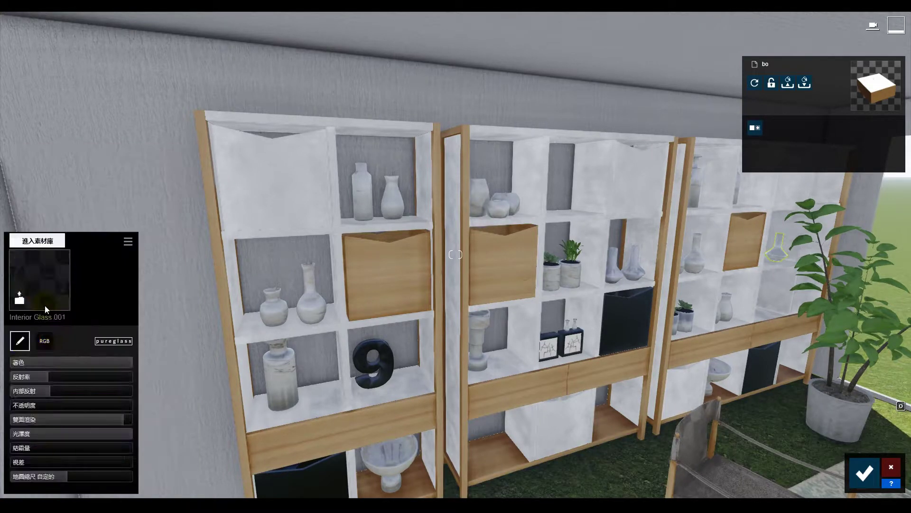
{"action": "left_click", "coordinate": [20, 341]}
{"action": "left_click", "coordinate": [82, 377]}
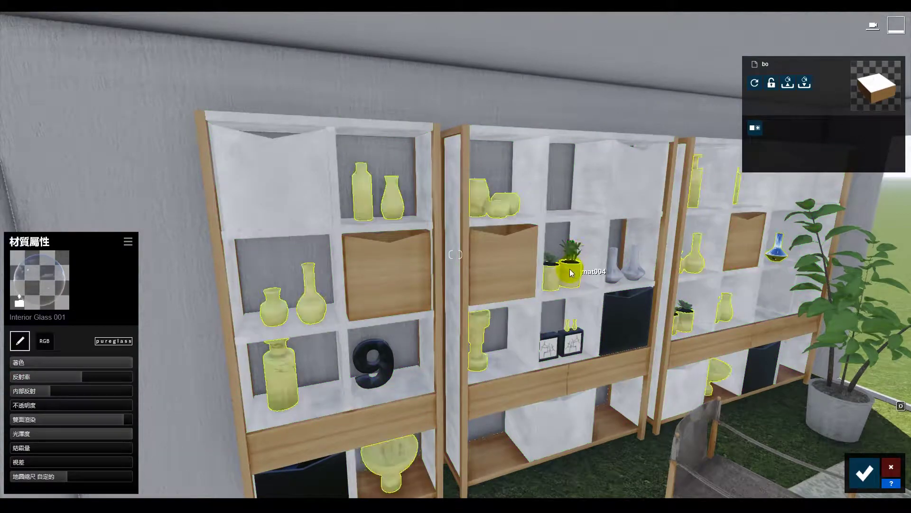
Step: Inspect the glass vase up close and save the material changes
{"action": "right_click_drag", "start_coordinate": [571, 267], "coordinate": [527, 266]}
{"action": "key", "text": "w"}
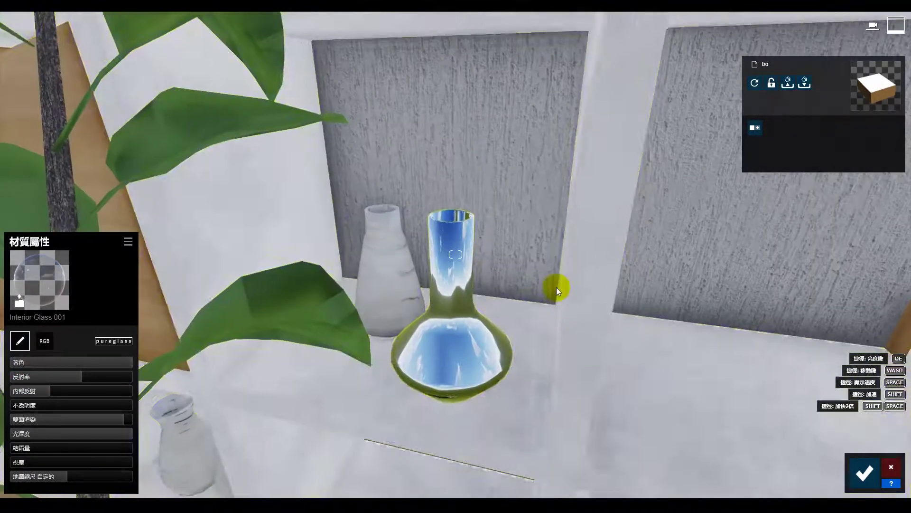
{"action": "right_click_drag", "start_coordinate": [557, 287], "coordinate": [569, 339]}
{"action": "key", "text": "s"}
{"action": "left_click", "coordinate": [864, 473]}
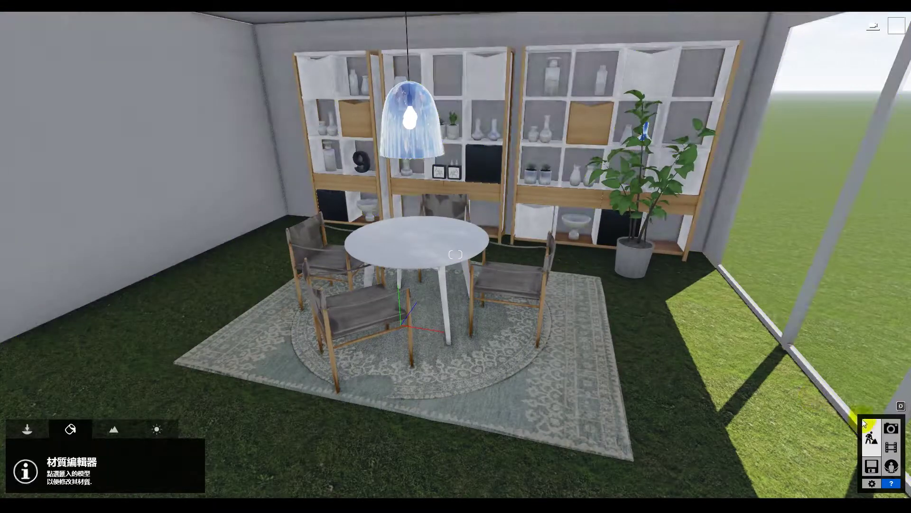
Step: Raise the imported dining room model slightly above the grass terrain and return to material editing
{"action": "left_click", "coordinate": [27, 429]}
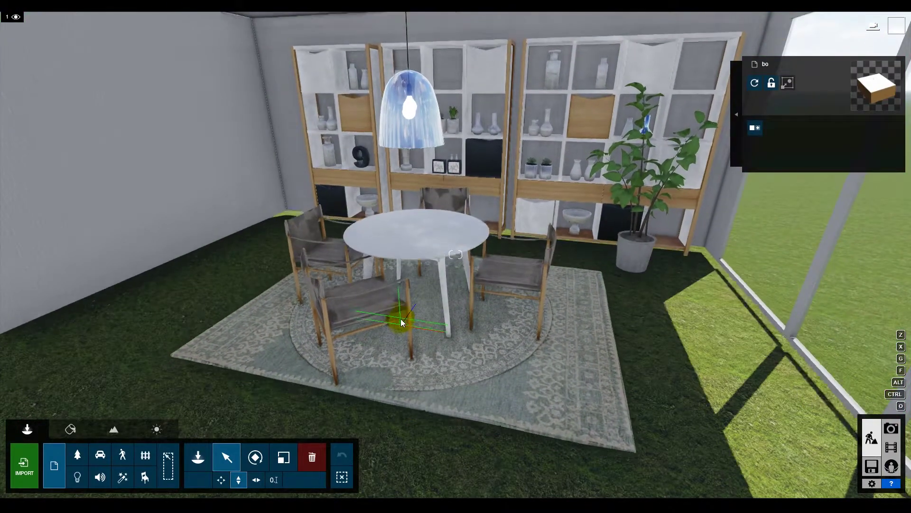
{"action": "left_click_drag", "start_coordinate": [401, 318], "coordinate": [401, 314]}
{"action": "left_click", "coordinate": [71, 429]}
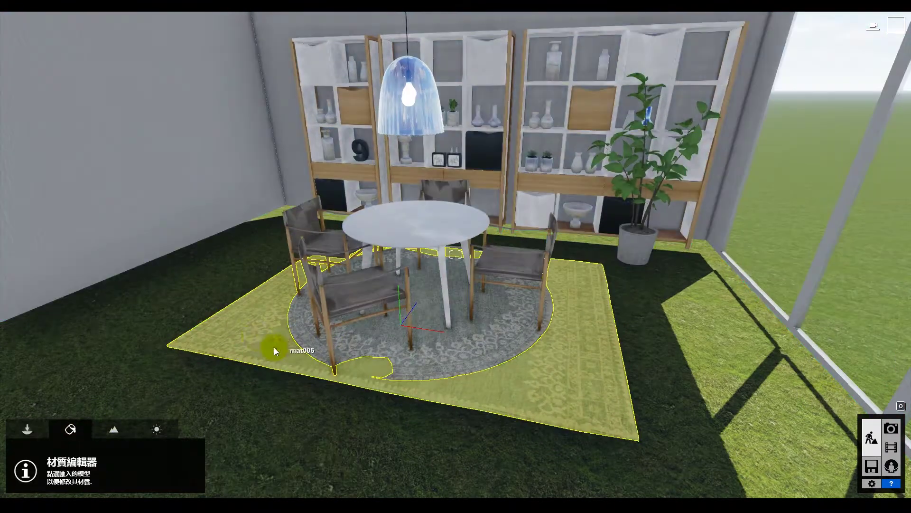
Step: Assign the Standard material to the potted plant's leaves and to its concrete pot
{"action": "left_click", "coordinate": [609, 166]}
{"action": "left_click", "coordinate": [40, 301]}
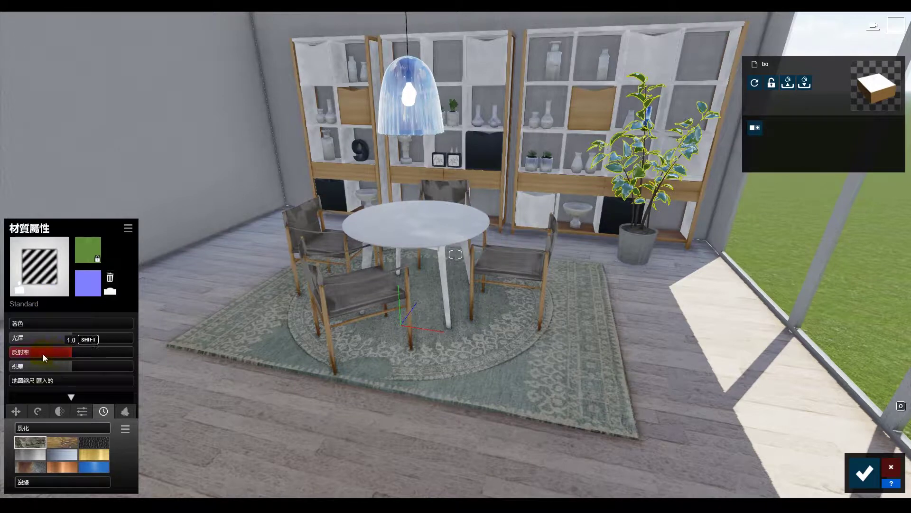
{"action": "left_click", "coordinate": [640, 250]}
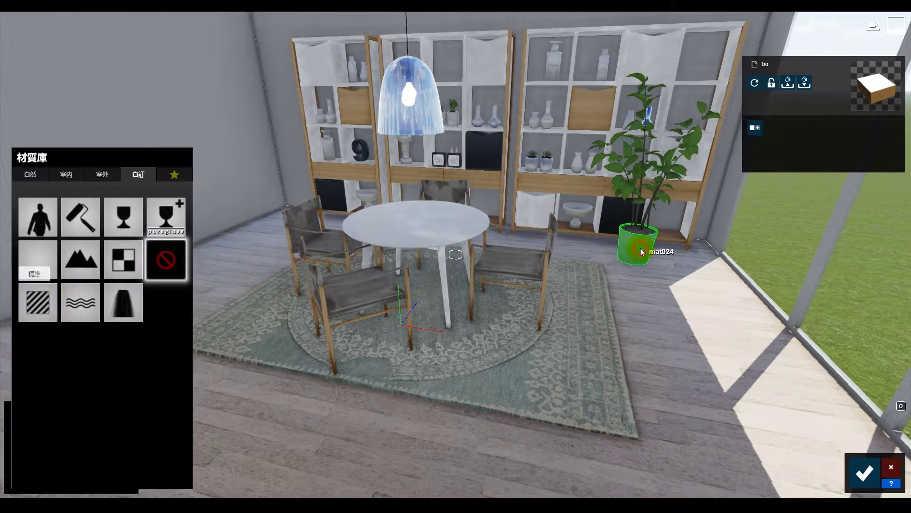
{"action": "key", "text": "w"}
{"action": "right_click_drag", "start_coordinate": [332, 285], "coordinate": [403, 289]}
{"action": "key", "text": "s"}
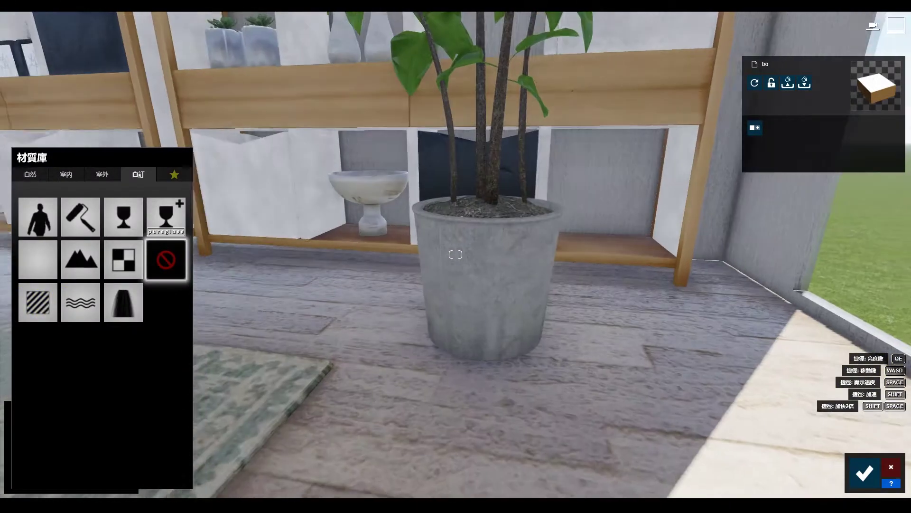
{"action": "left_click", "coordinate": [47, 300]}
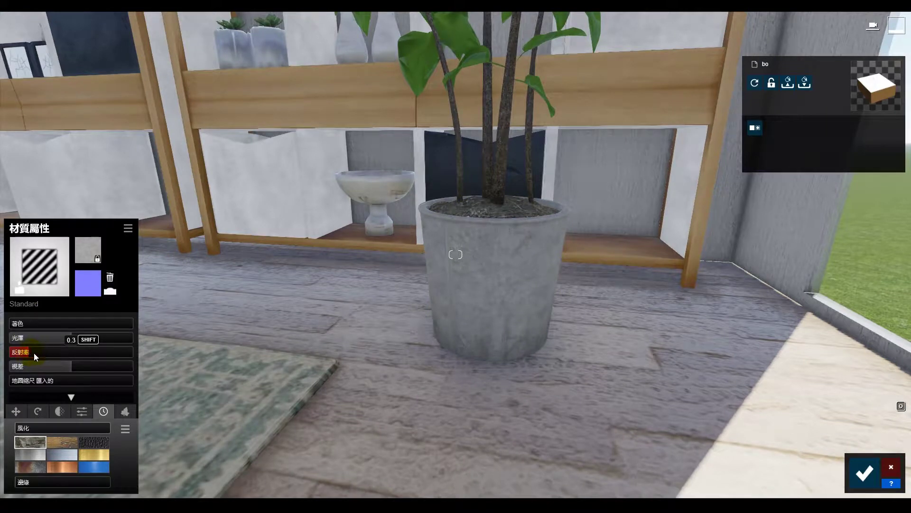
Step: Keep the pot's reflectivity low, strengthen its relief, and add moderate weathering with edge wear of about 0.7
{"action": "left_click_drag", "start_coordinate": [33, 353], "coordinate": [39, 353]}
{"action": "left_click_drag", "start_coordinate": [110, 367], "coordinate": [121, 368]}
{"action": "left_click_drag", "start_coordinate": [85, 426], "coordinate": [68, 428]}
{"action": "left_click_drag", "start_coordinate": [21, 482], "coordinate": [34, 489]}
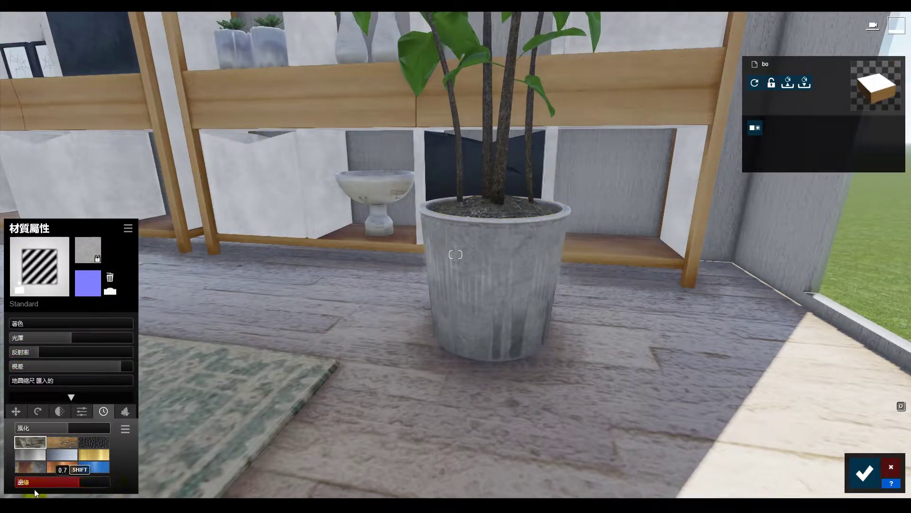
Step: Give the plant's soil and stems the Standard material, adjust their reflectivity and relief, and save the material changes
{"action": "left_click", "coordinate": [468, 204]}
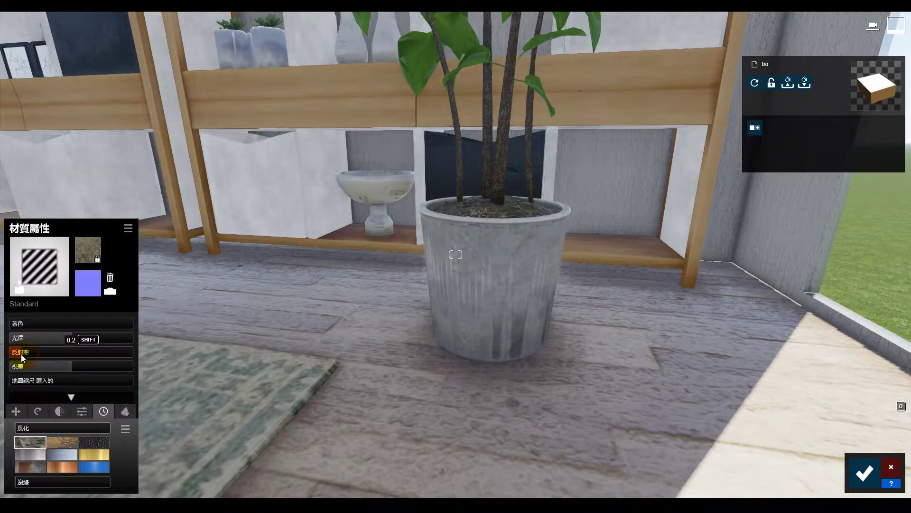
{"action": "left_click", "coordinate": [491, 189]}
{"action": "left_click", "coordinate": [55, 299]}
{"action": "left_click_drag", "start_coordinate": [38, 355], "coordinate": [131, 367]}
{"action": "left_click", "coordinate": [751, 456]}
{"action": "left_click", "coordinate": [864, 472]}
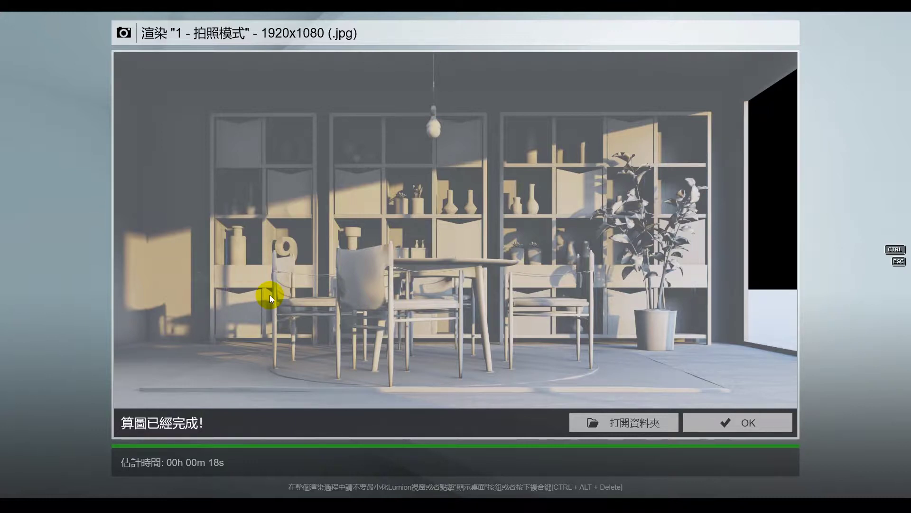
Step: Close the finished render, return to material editing, and adjust the map scale of the long wall's Poliigon Stucco 06 3k
{"action": "left_click", "coordinate": [740, 421]}
{"action": "left_click", "coordinate": [872, 437]}
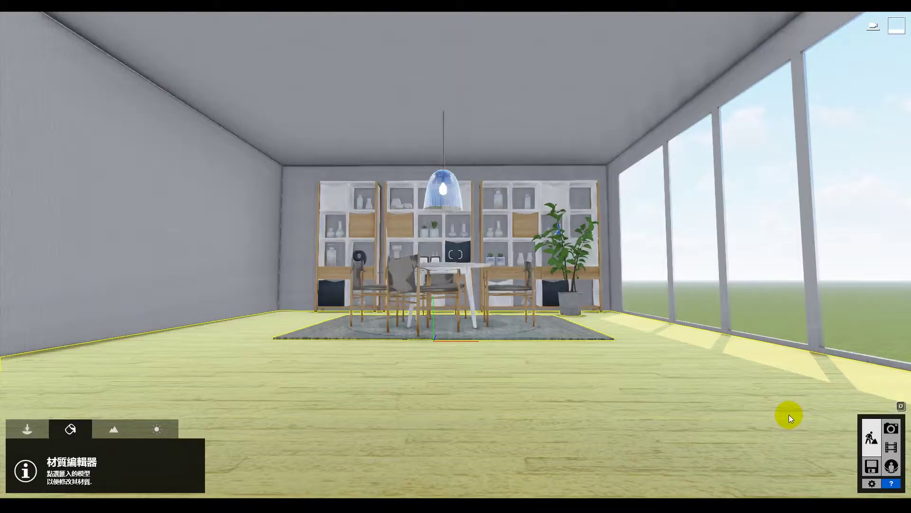
{"action": "left_click", "coordinate": [199, 270]}
{"action": "right_click_drag", "start_coordinate": [304, 294], "coordinate": [185, 273]}
{"action": "key", "text": "w"}
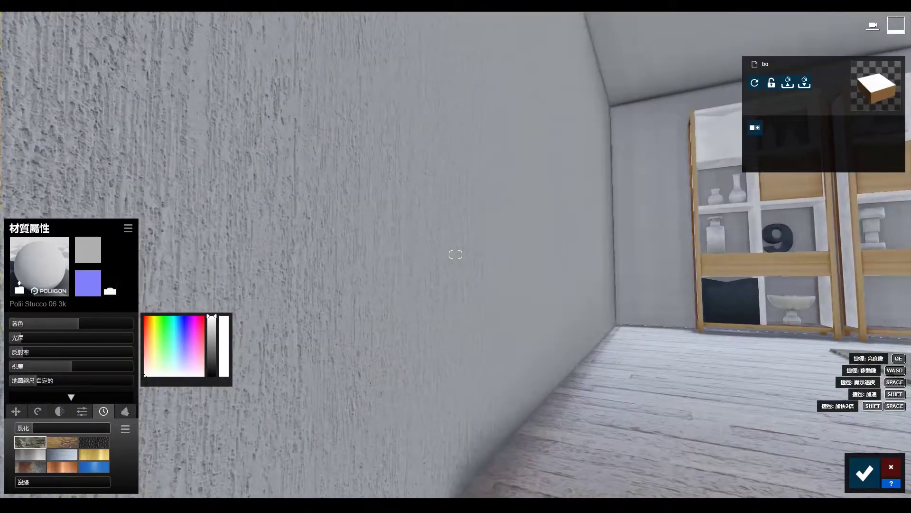
{"action": "left_click_drag", "start_coordinate": [33, 381], "coordinate": [83, 372]}
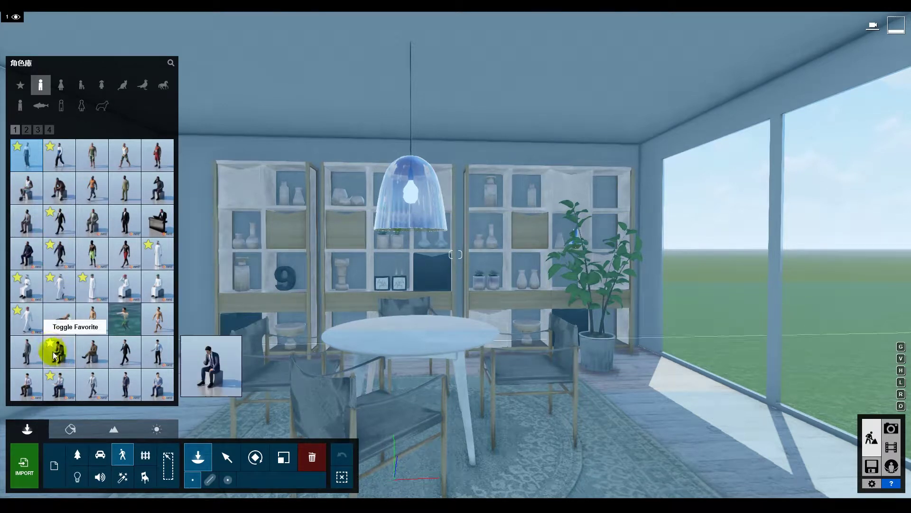
Step: Place the Man Asian 0013 Idle figure beside the windows and rotate him to face outward
{"action": "left_click", "coordinate": [27, 131]}
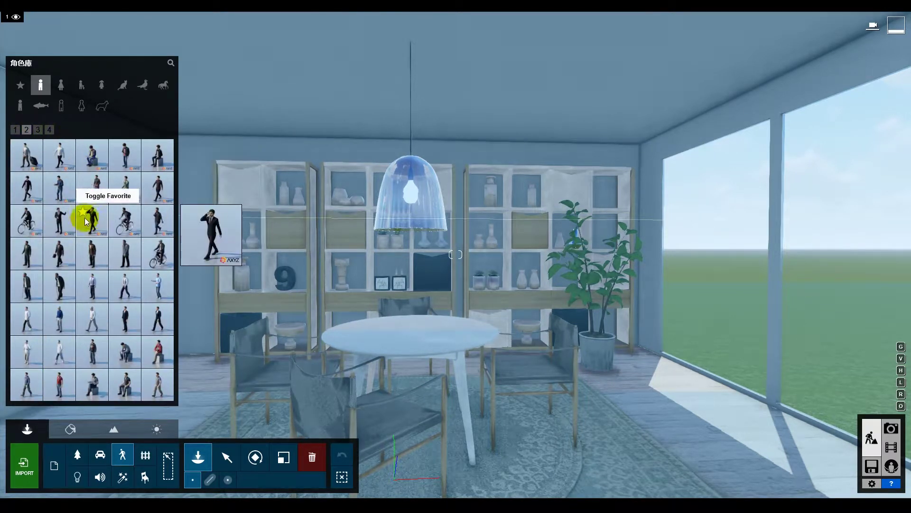
{"action": "left_click", "coordinate": [26, 253]}
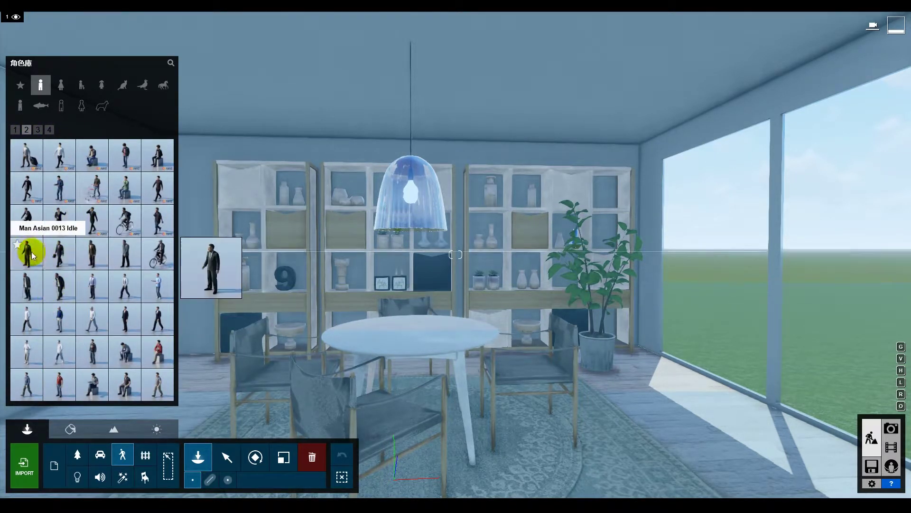
{"action": "left_click", "coordinate": [634, 411]}
{"action": "left_click", "coordinate": [255, 457]}
{"action": "left_click_drag", "start_coordinate": [659, 402], "coordinate": [890, 430]}
Step: Check the man in the first photo's saved camera view, then return to editing and delete him
{"action": "left_click", "coordinate": [891, 430]}
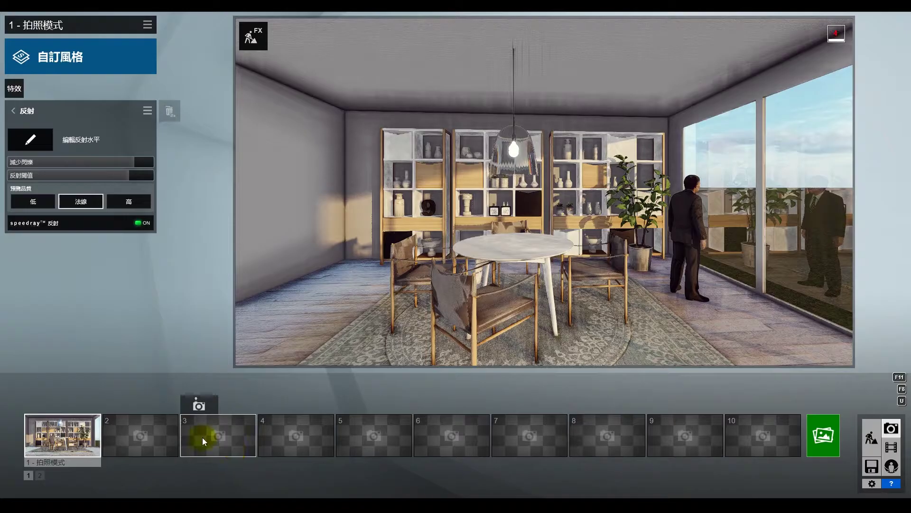
{"action": "left_click", "coordinate": [73, 435]}
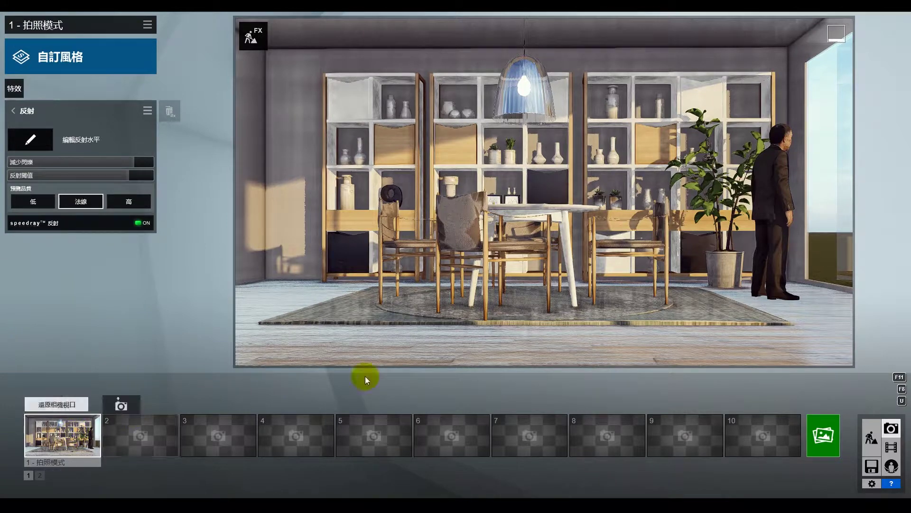
{"action": "left_click", "coordinate": [861, 431]}
{"action": "left_click", "coordinate": [541, 341]}
Step: Place a different standing man in a dark suit on the wood floor between the plant and the windows
{"action": "left_click", "coordinate": [198, 457]}
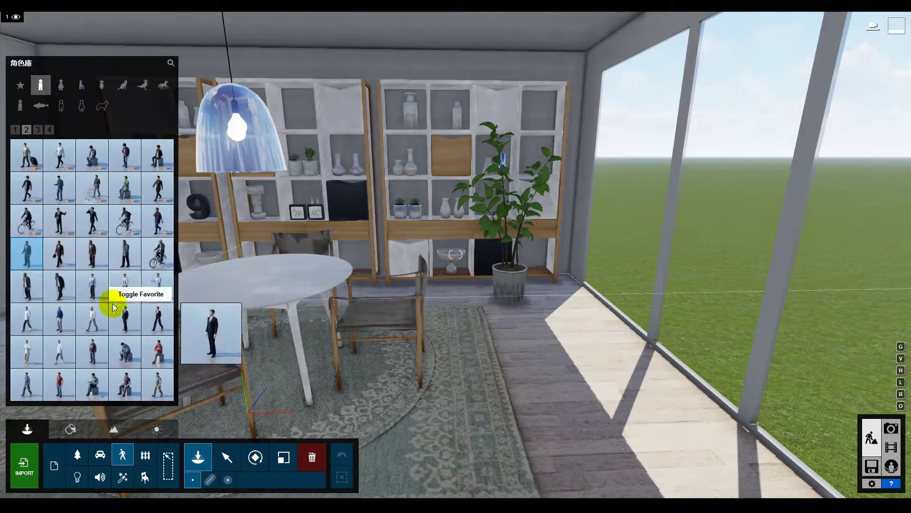
{"action": "left_click", "coordinate": [40, 133]}
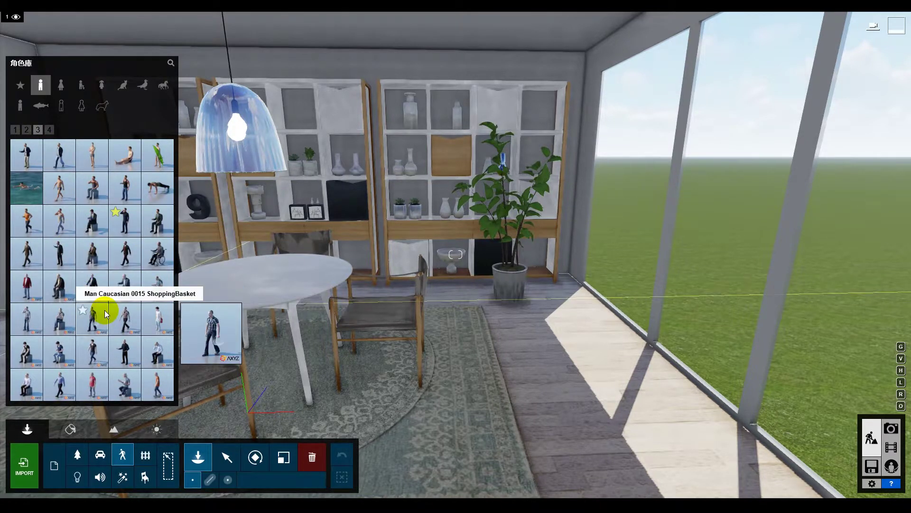
{"action": "left_click", "coordinate": [48, 130]}
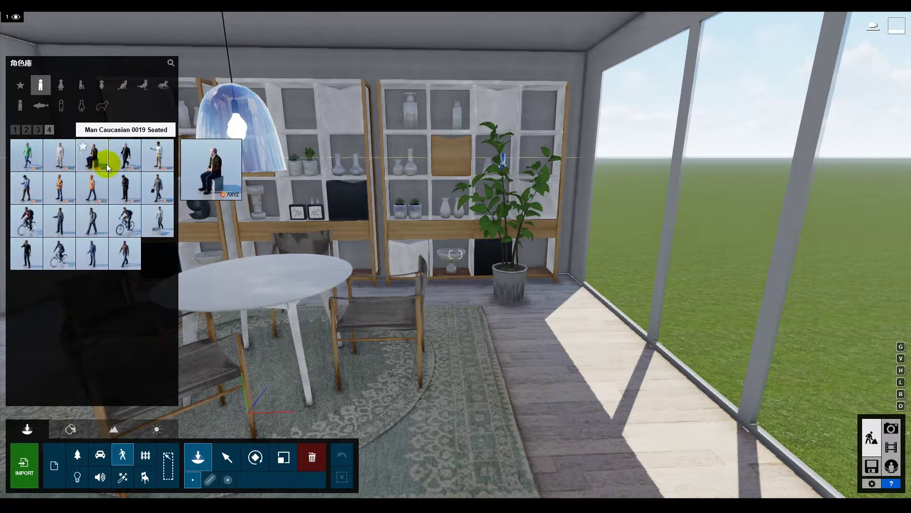
{"action": "left_click", "coordinate": [124, 188]}
{"action": "left_click", "coordinate": [541, 362]}
Step: Place the Beverage 001 coffee cup from the indoor food and drink library on the round dining table
{"action": "left_click", "coordinate": [144, 477]}
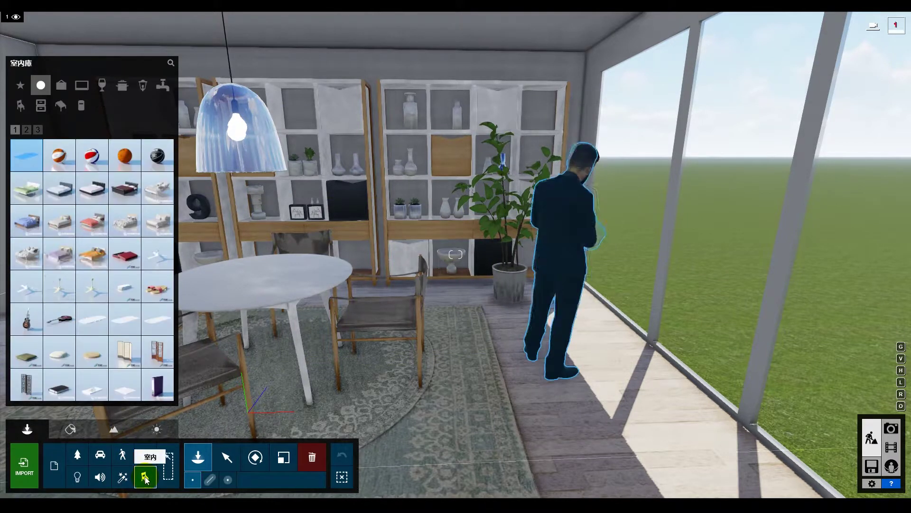
{"action": "left_click", "coordinate": [61, 87]}
{"action": "left_click", "coordinate": [83, 88]}
{"action": "left_click", "coordinate": [102, 86]}
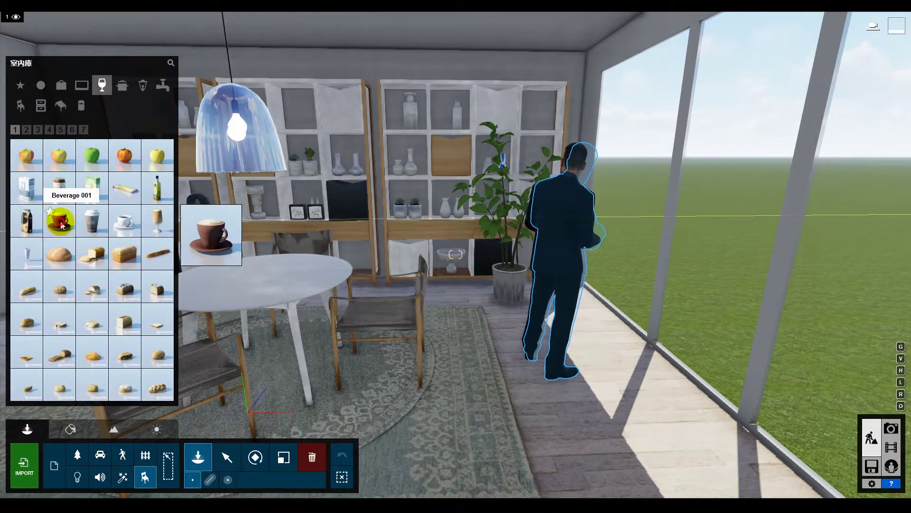
{"action": "left_click", "coordinate": [61, 225]}
{"action": "left_click", "coordinate": [286, 269]}
Step: Pick a plated dish from the fourth page of the food library and place it beside the coffee cup
{"action": "left_click", "coordinate": [38, 130]}
{"action": "left_click", "coordinate": [49, 130]}
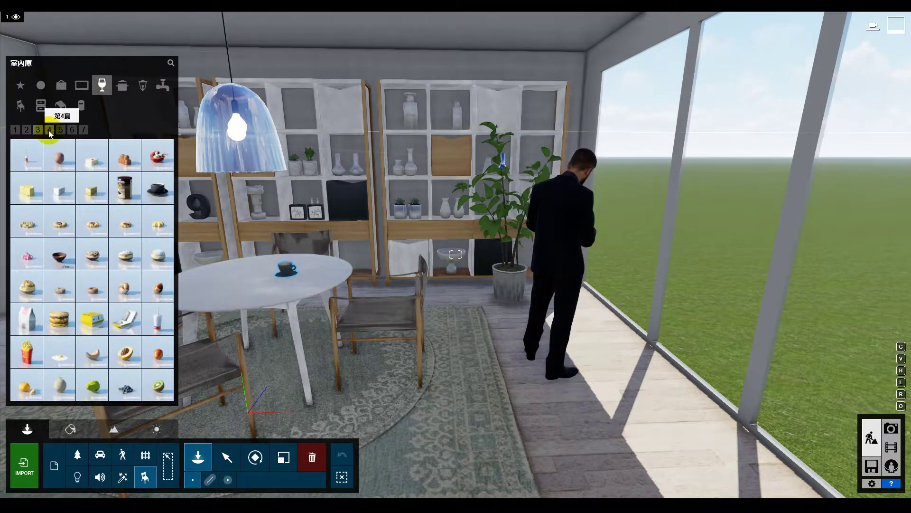
{"action": "left_click", "coordinate": [61, 130]}
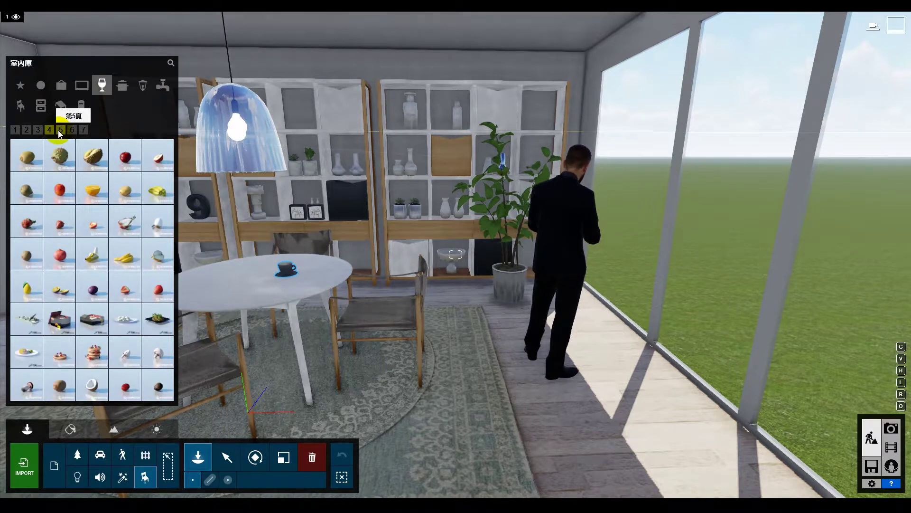
{"action": "left_click", "coordinate": [59, 130]}
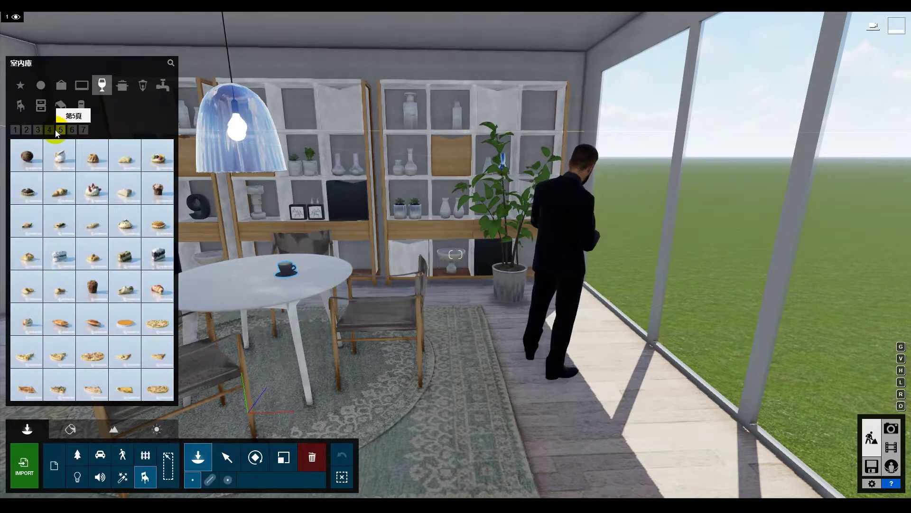
{"action": "left_click", "coordinate": [49, 130]}
{"action": "left_click", "coordinate": [27, 351]}
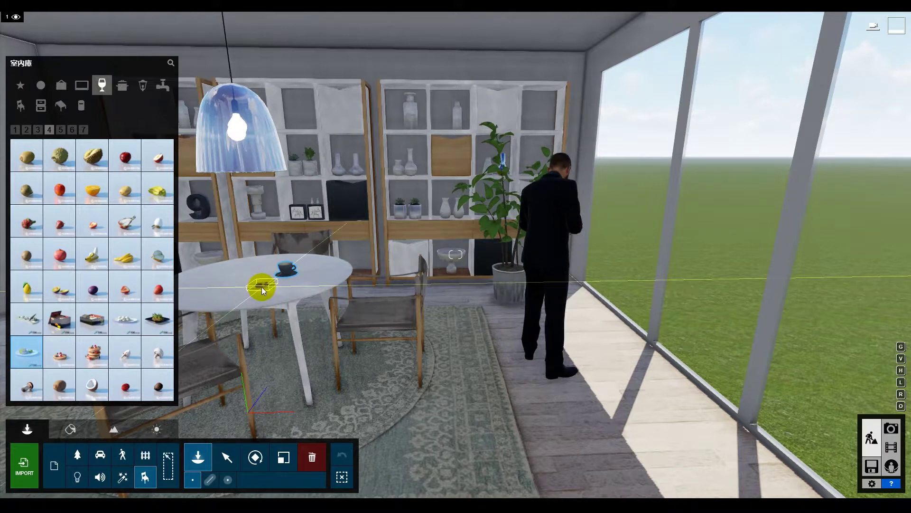
{"action": "left_click", "coordinate": [261, 285]}
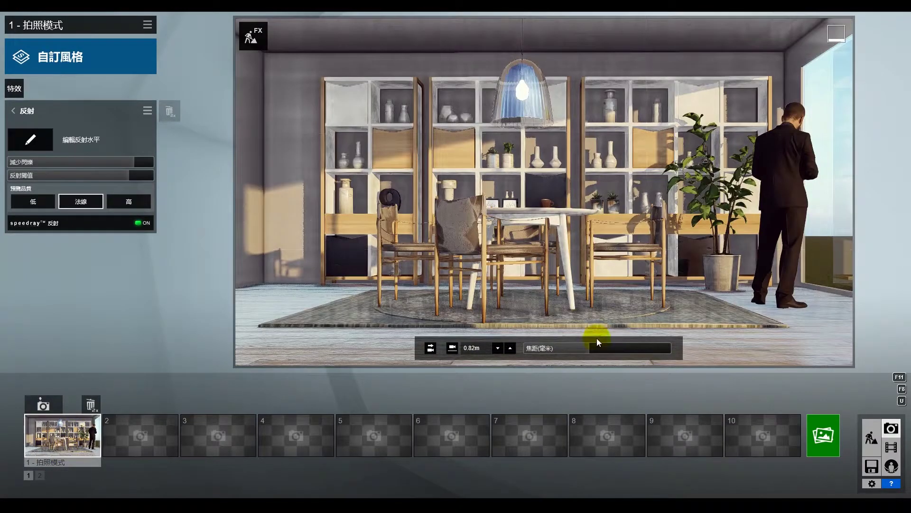
Step: Try a wider focal length for the photo camera and store the view in the second photo slot
{"action": "left_click_drag", "start_coordinate": [596, 338], "coordinate": [579, 347]}
{"action": "right_click_drag", "start_coordinate": [544, 192], "coordinate": [549, 188]}
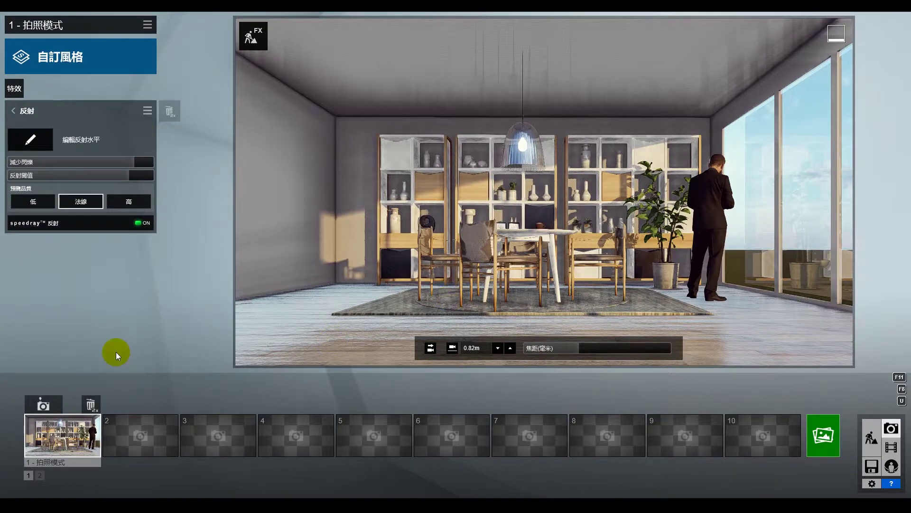
{"action": "left_click", "coordinate": [144, 436]}
{"action": "left_click", "coordinate": [121, 405]}
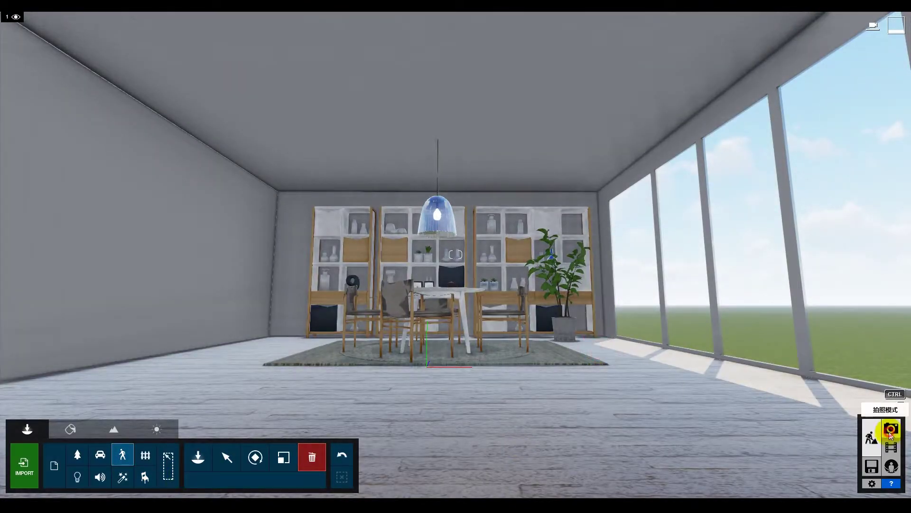
Step: Return to photo mode and adjust the global illumination effect's settings
{"action": "left_click", "coordinate": [891, 430]}
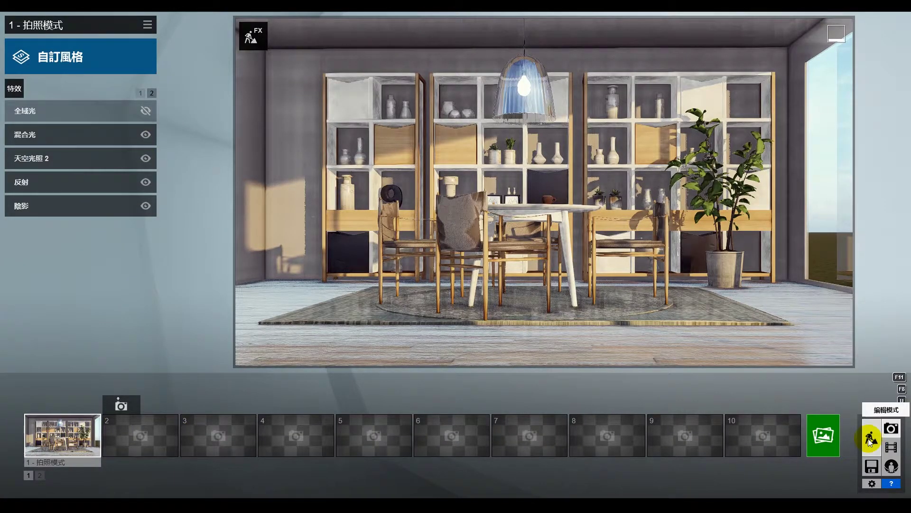
{"action": "left_click", "coordinate": [43, 110]}
{"action": "mouse_move", "coordinate": [38, 166]}
{"action": "left_mouse_down"}
{"action": "mouse_move", "coordinate": [64, 165]}
{"action": "mouse_move", "coordinate": [44, 164]}
{"action": "left_mouse_up"}
{"action": "left_click", "coordinate": [13, 111]}
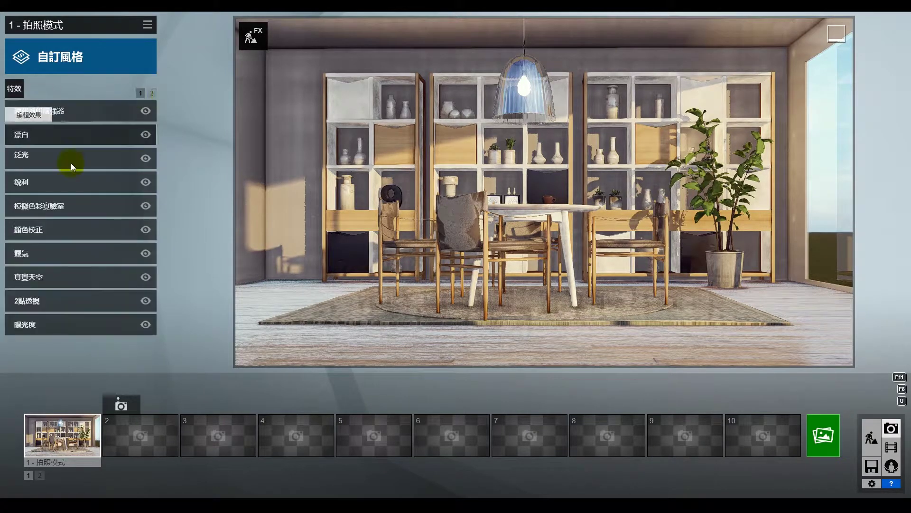
Step: Make the colour correction slightly cooler, with tint at about -0.1 and contrast at about 0.7
{"action": "left_click", "coordinate": [57, 233]}
{"action": "left_click_drag", "start_coordinate": [87, 127], "coordinate": [75, 143]}
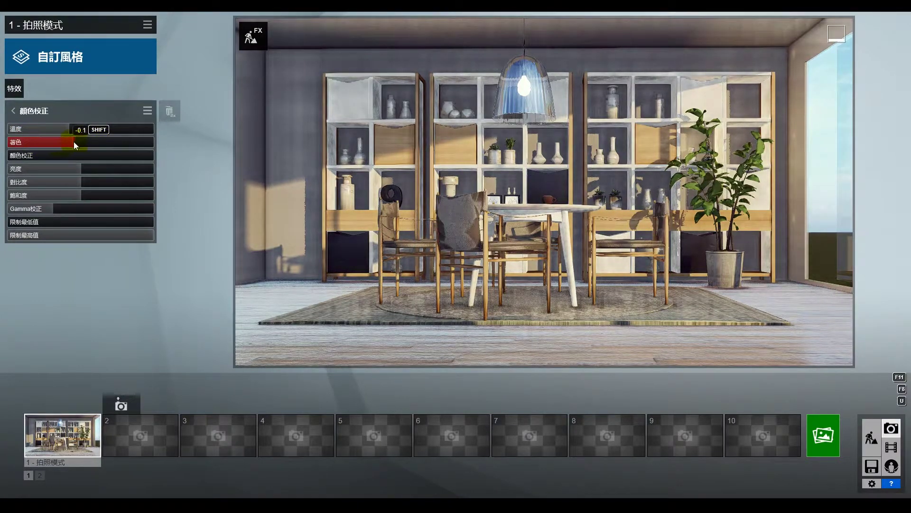
{"action": "left_click", "coordinate": [138, 184]}
{"action": "left_click_drag", "start_coordinate": [137, 183], "coordinate": [126, 183]}
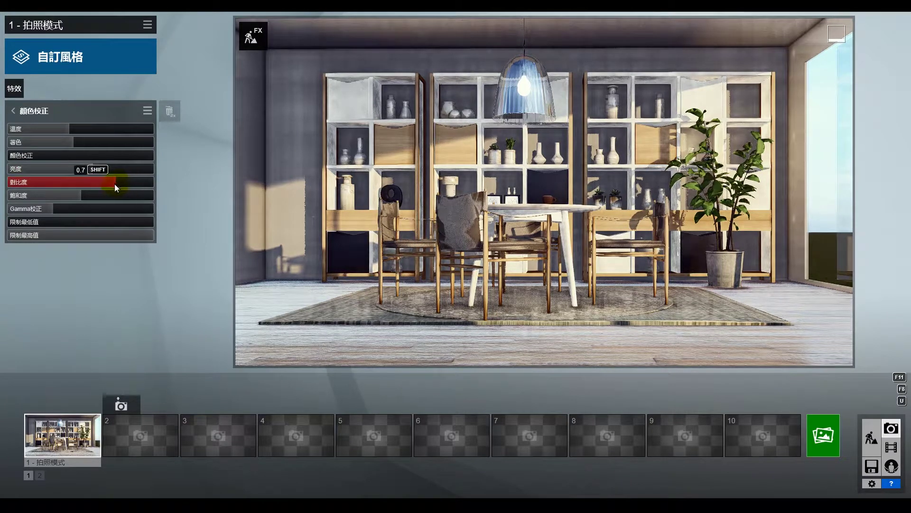
{"action": "left_click", "coordinate": [13, 114]}
Step: Set the fog density to about 1.3 and slightly adjust the photo's exposure
{"action": "left_click", "coordinate": [60, 259]}
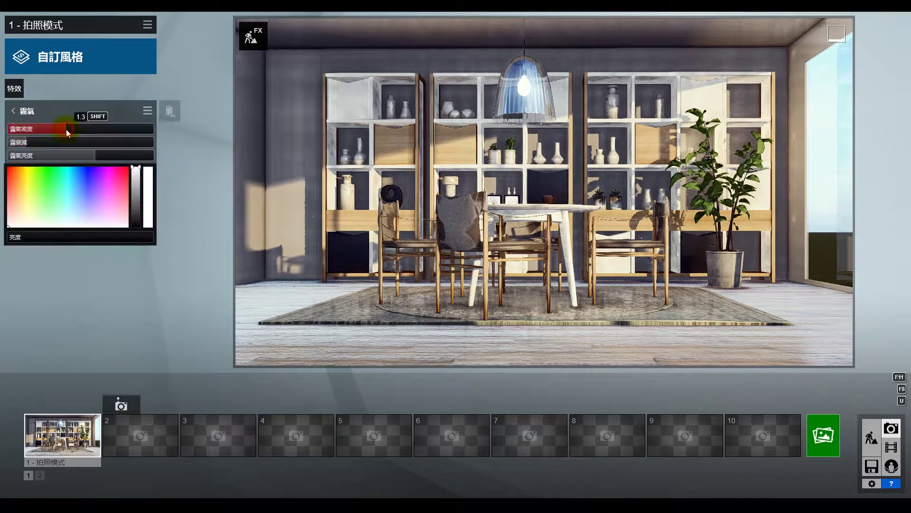
{"action": "left_click_drag", "start_coordinate": [70, 130], "coordinate": [75, 132]}
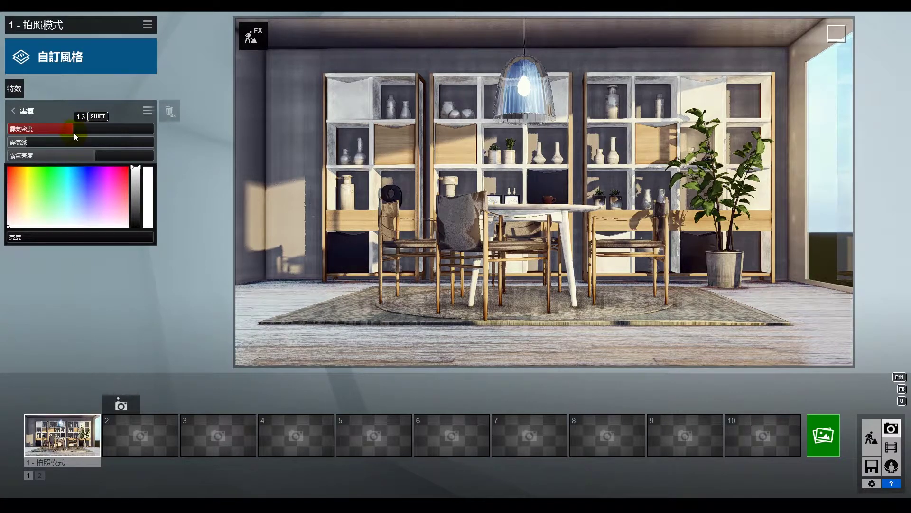
{"action": "left_click", "coordinate": [13, 111]}
{"action": "left_click", "coordinate": [47, 324]}
{"action": "mouse_move", "coordinate": [88, 127]}
{"action": "left_mouse_down"}
{"action": "mouse_move", "coordinate": [107, 128]}
{"action": "mouse_move", "coordinate": [90, 130]}
{"action": "left_mouse_up"}
{"action": "left_click", "coordinate": [14, 110]}
Step: Choose another style in the analog colour lab effect and go back to build mode
{"action": "left_click", "coordinate": [42, 205]}
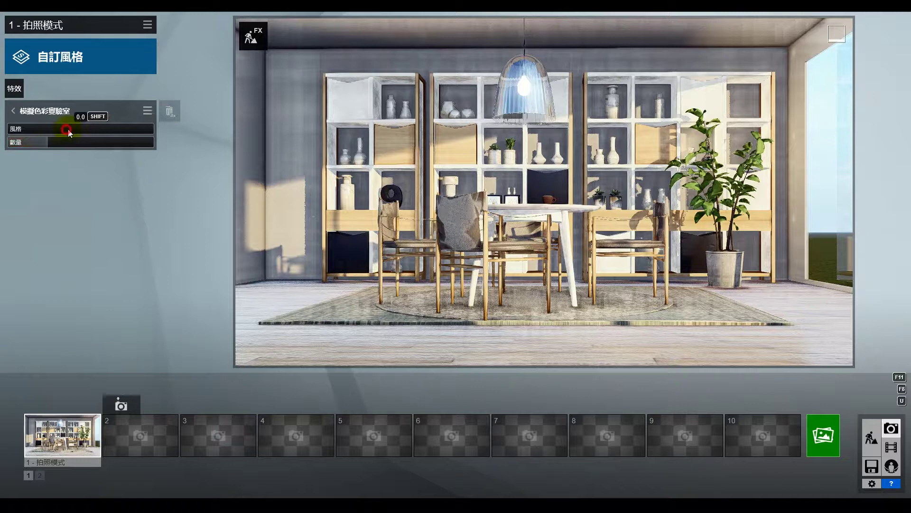
{"action": "left_click_drag", "start_coordinate": [62, 129], "coordinate": [81, 130]}
{"action": "left_click", "coordinate": [13, 112]}
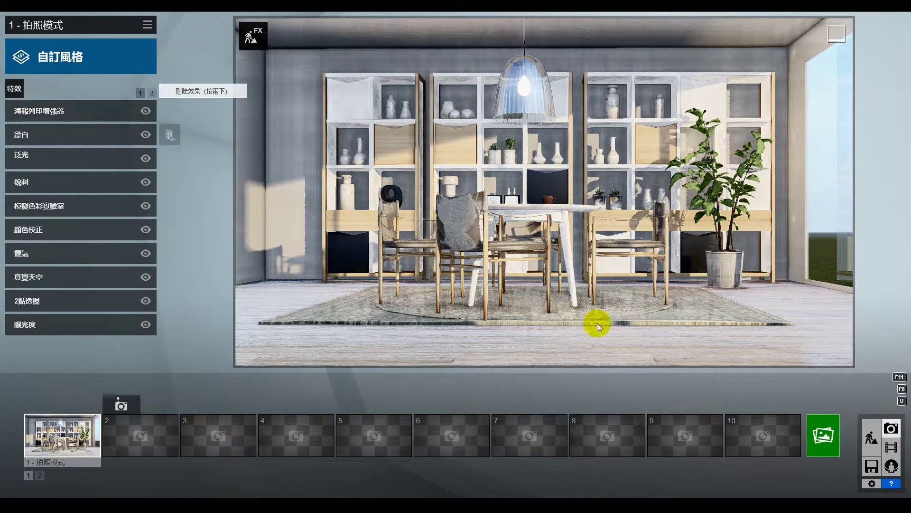
{"action": "left_click", "coordinate": [871, 437]}
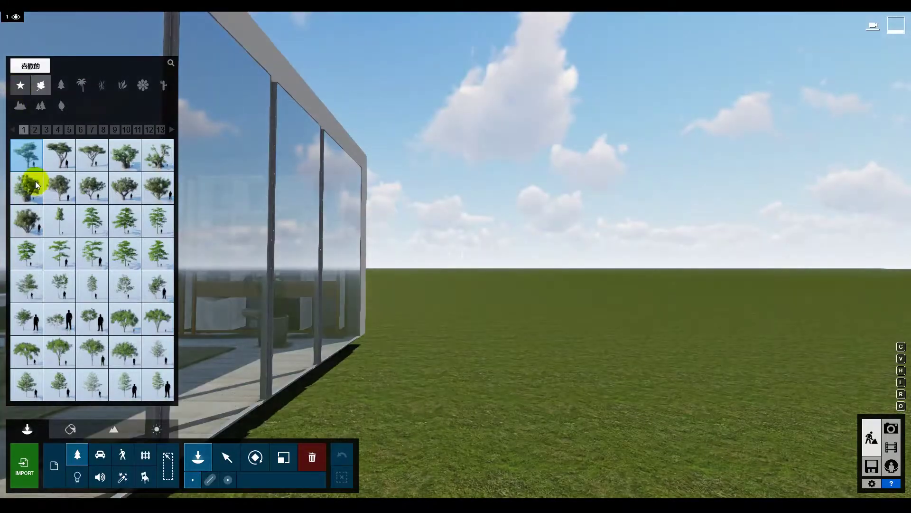
Step: Place several leafy trees from the favourites on the grass just outside the glass wall
{"action": "left_click", "coordinate": [20, 85]}
{"action": "left_click", "coordinate": [58, 348]}
{"action": "left_click", "coordinate": [422, 339]}
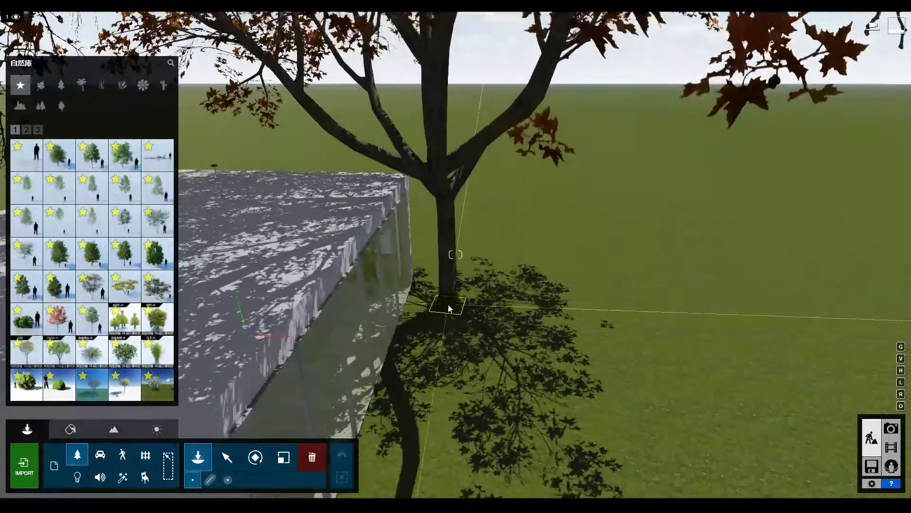
{"action": "scroll", "coordinate": [450, 308], "scroll_direction": "down", "scroll_amount": 5}
{"action": "left_click", "coordinate": [158, 286]}
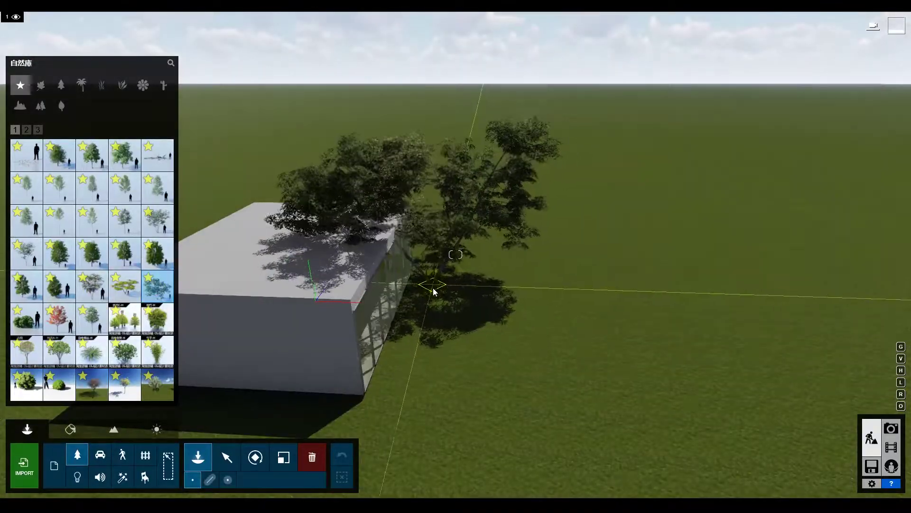
{"action": "left_click", "coordinate": [463, 288]}
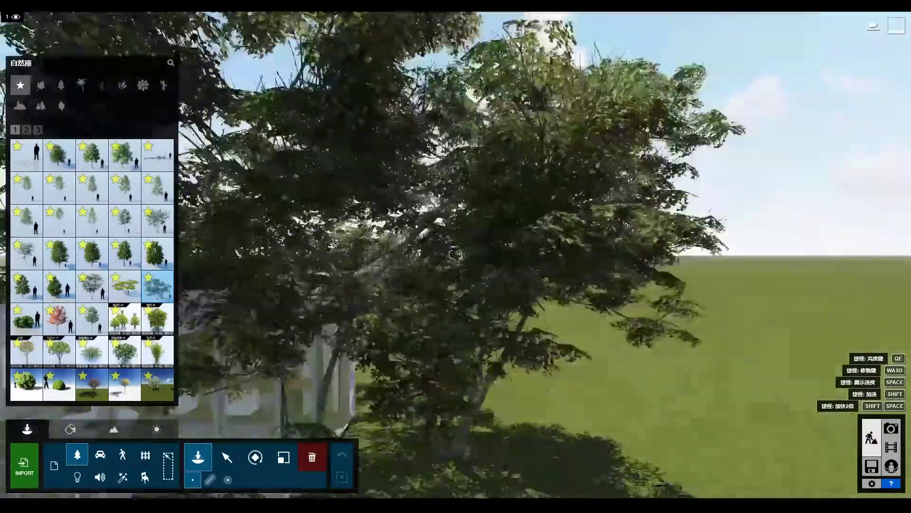
{"action": "scroll", "coordinate": [513, 337], "scroll_direction": "down", "scroll_amount": 5}
{"action": "left_click", "coordinate": [513, 334]}
{"action": "left_click_drag", "start_coordinate": [512, 334], "coordinate": [526, 294]}
Step: Return to photo mode and restore photo 1's view to check how the outdoor trees look through the window
{"action": "left_click", "coordinate": [226, 457]}
{"action": "left_click", "coordinate": [221, 480]}
{"action": "left_click", "coordinate": [891, 428]}
{"action": "left_click", "coordinate": [88, 441]}
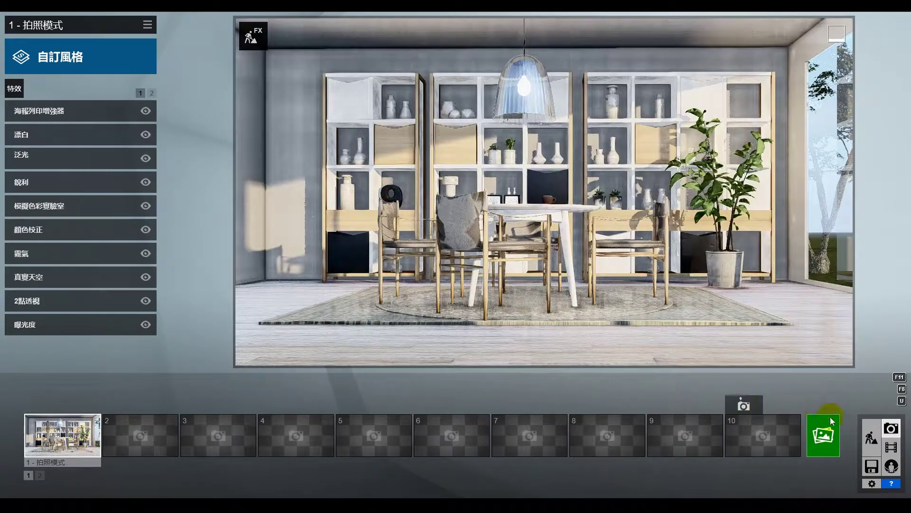
Step: Plant clumps of low bushy plants from the second favourites page beneath the trees, along the outside of the glass wall
{"action": "left_click", "coordinate": [872, 438]}
{"action": "key", "text": "d"}
{"action": "right_click_drag", "start_coordinate": [697, 372], "coordinate": [650, 394]}
{"action": "left_click", "coordinate": [194, 457]}
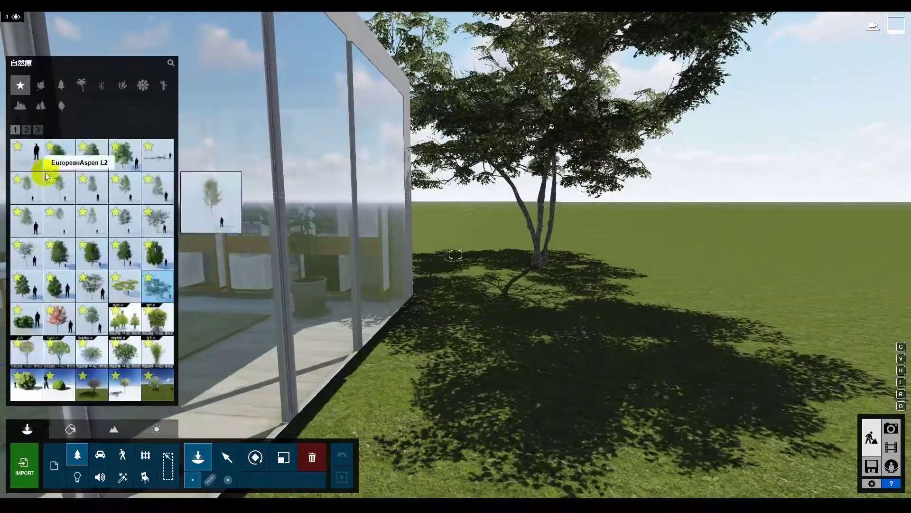
{"action": "left_click", "coordinate": [26, 129]}
{"action": "left_click", "coordinate": [124, 220]}
{"action": "left_click", "coordinate": [575, 277]}
{"action": "key", "text": "s"}
{"action": "right_click_drag", "start_coordinate": [688, 361], "coordinate": [657, 366]}
{"action": "left_click", "coordinate": [515, 259]}
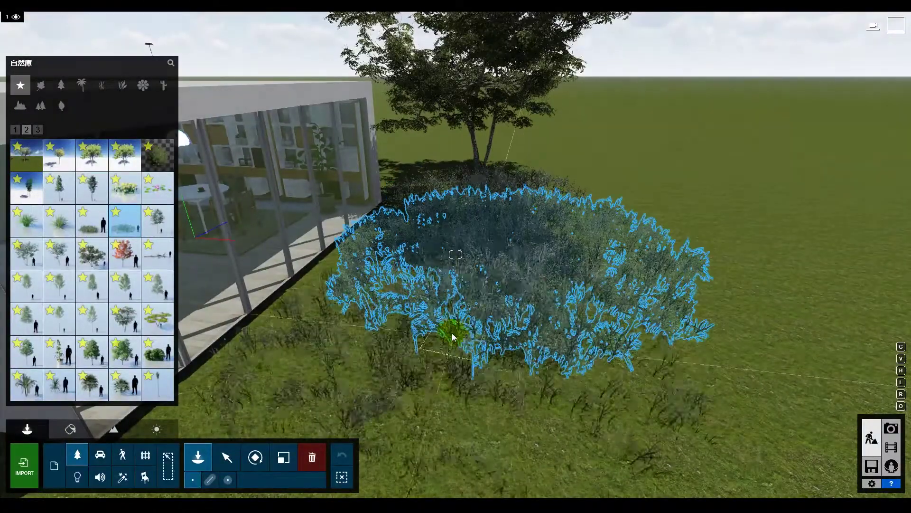
Step: Adjust the landscape settings for the ground outside the building and return to the nature library
{"action": "left_click", "coordinate": [113, 428]}
{"action": "left_click", "coordinate": [59, 475]}
{"action": "left_click", "coordinate": [164, 466]}
{"action": "left_click_drag", "start_coordinate": [148, 480], "coordinate": [152, 482]}
{"action": "left_click", "coordinate": [27, 428]}
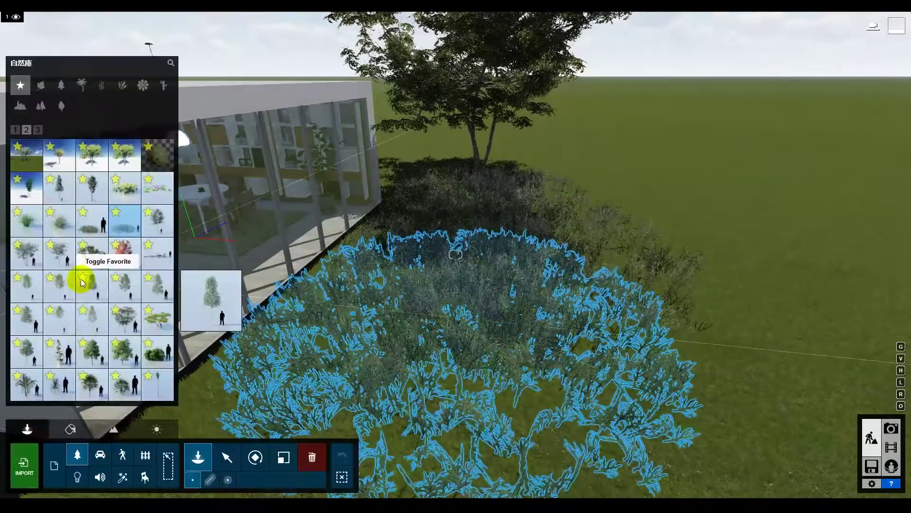
Step: Place more trees from the second favourites page outside the glass wall and restore photo 1's view in photo mode
{"action": "left_click", "coordinate": [157, 155]}
{"action": "left_click", "coordinate": [431, 203]}
{"action": "left_click", "coordinate": [366, 356]}
{"action": "right_click_drag", "start_coordinate": [366, 356], "coordinate": [304, 390]}
{"action": "left_click", "coordinate": [373, 304]}
{"action": "left_click", "coordinate": [889, 433]}
{"action": "left_click", "coordinate": [83, 437]}
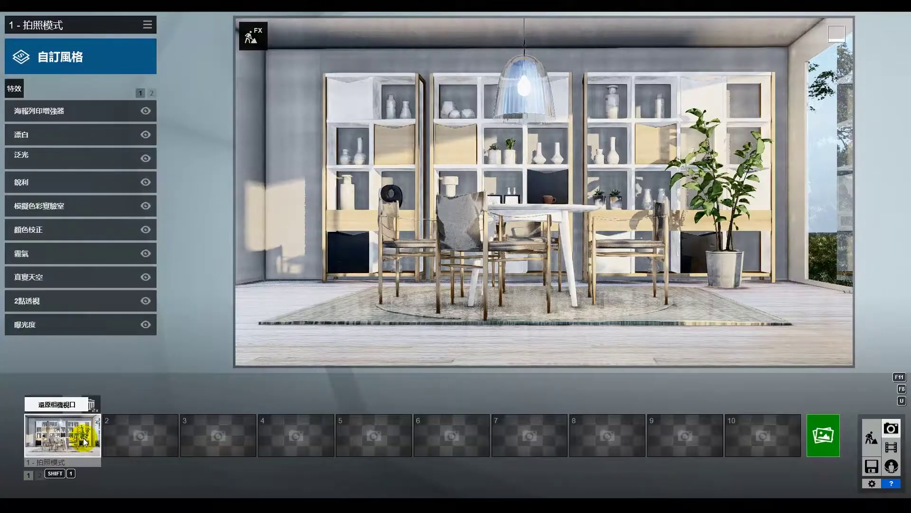
Step: Render the current photo as a 1920x1080 JPG, overwriting the existing file, and close the finished render
{"action": "left_click", "coordinate": [819, 435]}
{"action": "left_click", "coordinate": [360, 372]}
{"action": "double_click", "coordinate": [276, 287]}
{"action": "key", "text": "Return"}
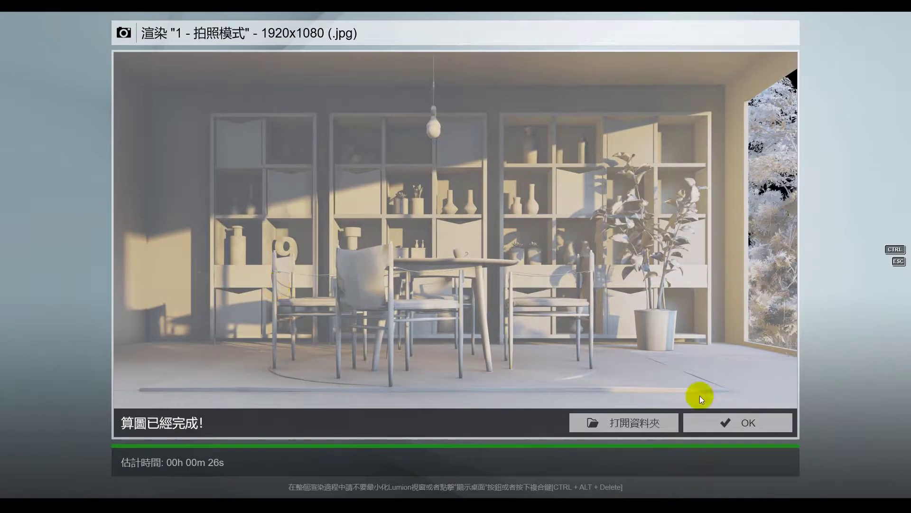
{"action": "left_click", "coordinate": [703, 421]}
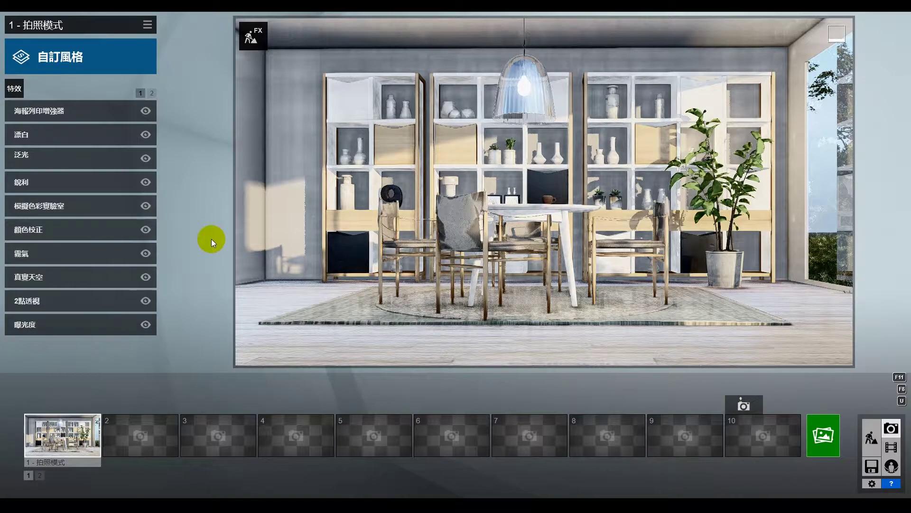
Step: Slightly raise the colourisation of the shelves' and chairs' wood with a darker tint, save the materials, and restore photo 1's view
{"action": "left_click", "coordinate": [872, 437]}
{"action": "left_click", "coordinate": [72, 429]}
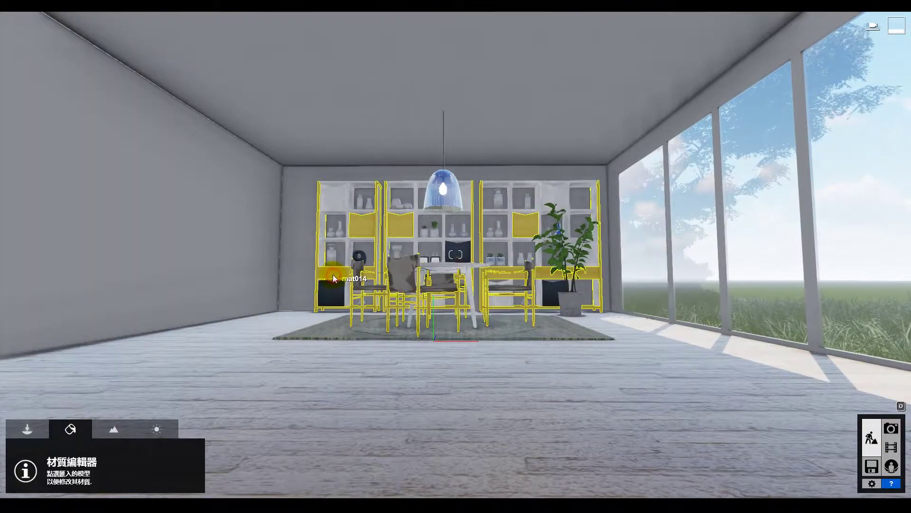
{"action": "left_click", "coordinate": [334, 274]}
{"action": "mouse_move", "coordinate": [24, 325]}
{"action": "left_mouse_down"}
{"action": "mouse_move", "coordinate": [35, 326]}
{"action": "mouse_move", "coordinate": [27, 331]}
{"action": "left_mouse_up"}
{"action": "left_click", "coordinate": [212, 343]}
{"action": "left_click", "coordinate": [212, 344]}
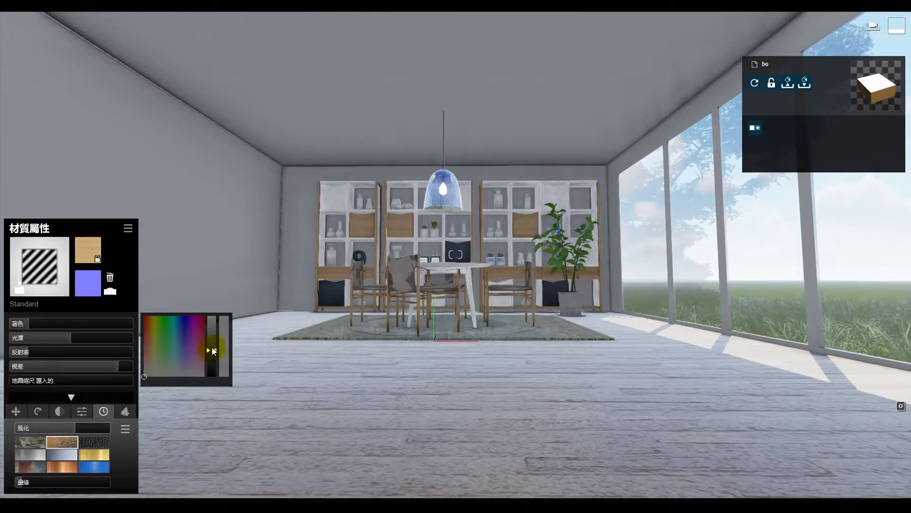
{"action": "left_click", "coordinate": [864, 472]}
{"action": "left_click", "coordinate": [890, 430]}
{"action": "left_click", "coordinate": [75, 441]}
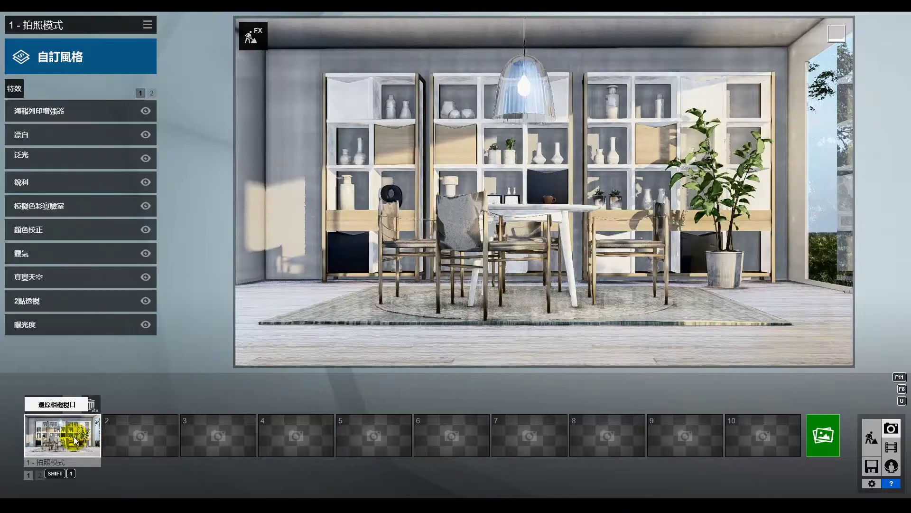
Step: Render photo 1 again at 1920x1080 in JPG format and close the render when done
{"action": "left_click", "coordinate": [823, 436]}
{"action": "left_click", "coordinate": [380, 378]}
{"action": "left_click", "coordinate": [605, 433]}
{"action": "left_click", "coordinate": [457, 289]}
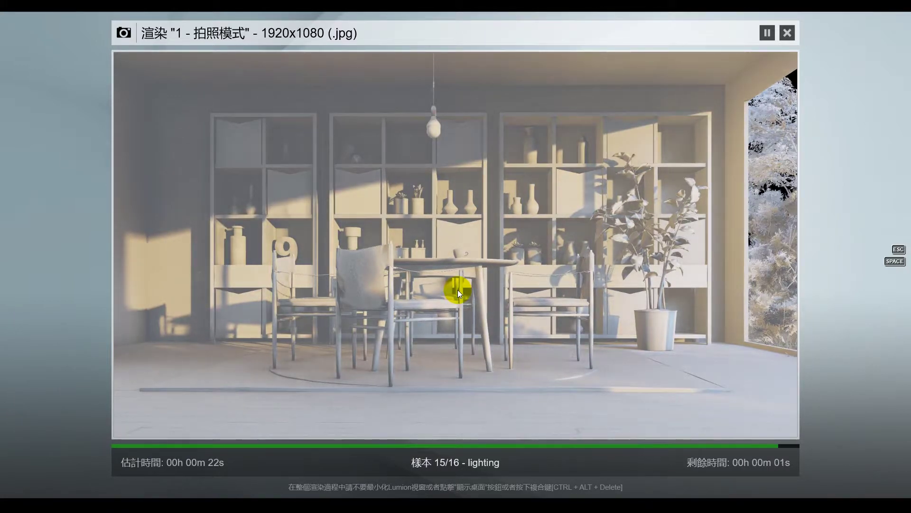
{"action": "left_click", "coordinate": [738, 423]}
Step: Apply the Black and White Fur material to the outer area of the rug under the dining table
{"action": "left_click", "coordinate": [872, 437]}
{"action": "left_click", "coordinate": [397, 334]}
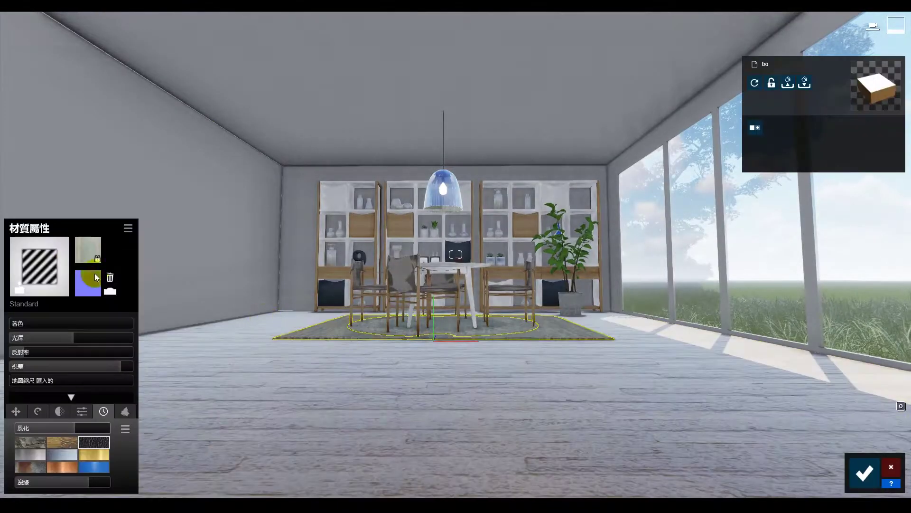
{"action": "left_click", "coordinate": [41, 264]}
{"action": "left_click", "coordinate": [30, 174]}
{"action": "left_click", "coordinate": [138, 229]}
{"action": "left_click", "coordinate": [37, 291]}
{"action": "key", "text": "w"}
{"action": "right_click_drag", "start_coordinate": [362, 341], "coordinate": [362, 408]}
{"action": "key", "text": "a"}
{"action": "key", "text": "s"}
{"action": "left_click", "coordinate": [32, 301]}
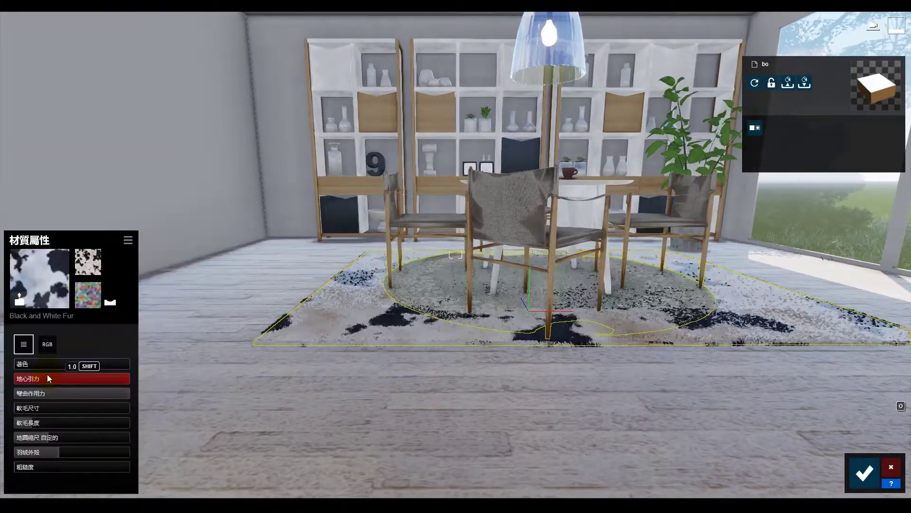
Step: Adjust the fur's colourisation and reset the rug to its imported material
{"action": "left_click_drag", "start_coordinate": [63, 365], "coordinate": [21, 368]}
{"action": "left_click", "coordinate": [39, 281]}
{"action": "left_click", "coordinate": [138, 175]}
{"action": "left_click", "coordinate": [166, 262]}
{"action": "left_click", "coordinate": [391, 290]}
{"action": "left_click", "coordinate": [40, 267]}
{"action": "left_click", "coordinate": [164, 261]}
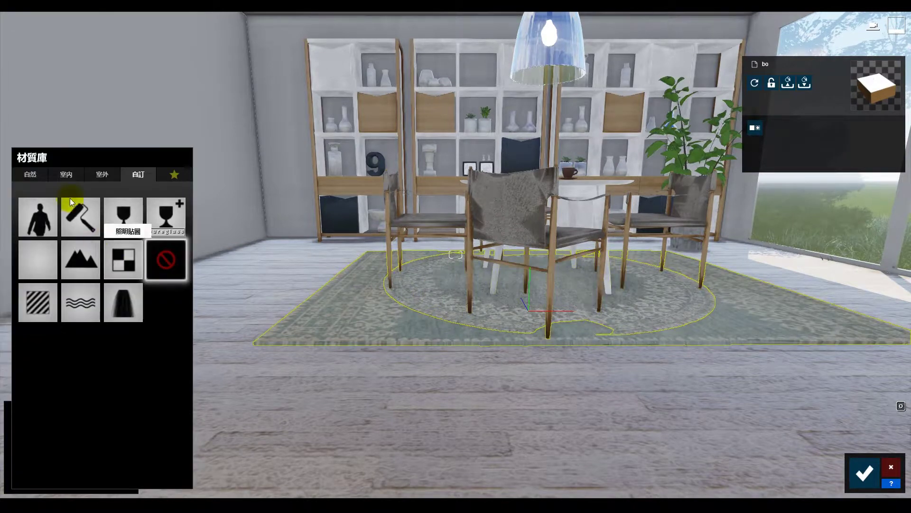
Step: Apply Black and White Fur to the rug's outer area again, adjust its fur length, and copy the material
{"action": "left_click", "coordinate": [31, 174]}
{"action": "left_click", "coordinate": [138, 229]}
{"action": "left_click", "coordinate": [47, 288]}
{"action": "left_click", "coordinate": [49, 287]}
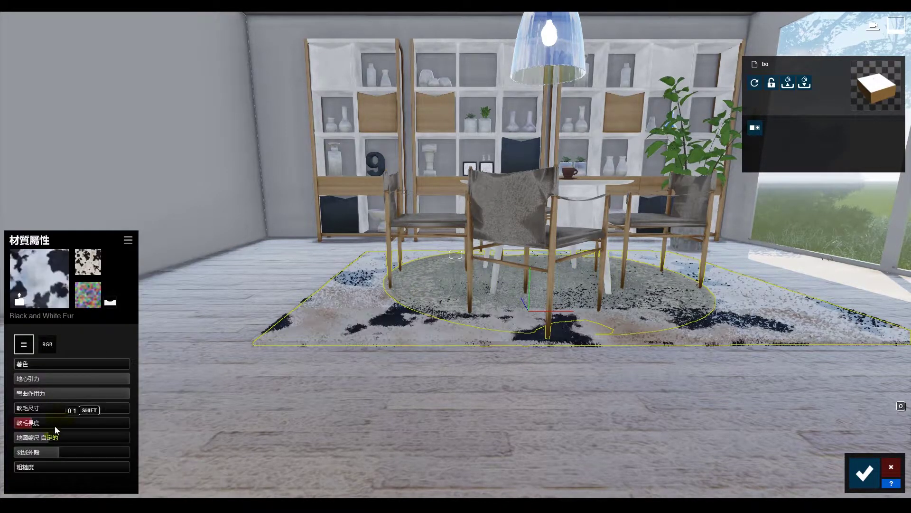
{"action": "left_click_drag", "start_coordinate": [62, 423], "coordinate": [71, 423]}
{"action": "left_click", "coordinate": [127, 241]}
{"action": "left_click", "coordinate": [132, 275]}
Step: Paste the fur material onto the rug's round centre and restore photo 1's view in photo mode
{"action": "left_click", "coordinate": [394, 287]}
{"action": "left_click", "coordinate": [43, 303]}
{"action": "left_click", "coordinate": [128, 228]}
{"action": "left_click", "coordinate": [96, 230]}
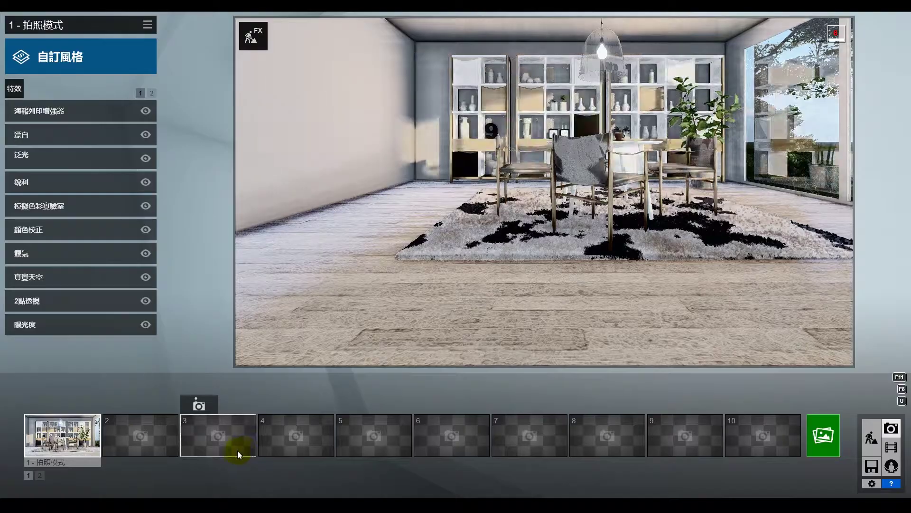
{"action": "left_click", "coordinate": [86, 440]}
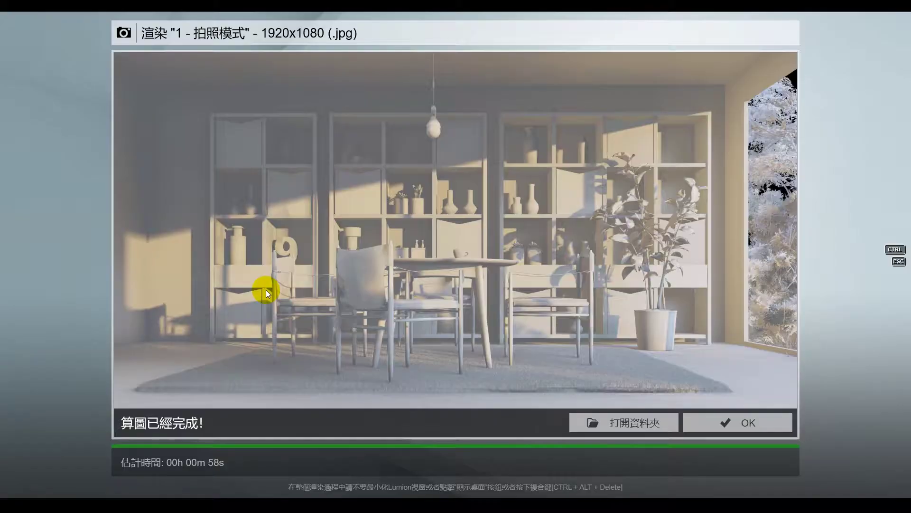
Step: Close the finished render and save the scene as 1 in a new folder named LS
{"action": "left_click", "coordinate": [684, 420]}
{"action": "left_click", "coordinate": [871, 466]}
{"action": "left_click", "coordinate": [322, 173]}
{"action": "left_click", "coordinate": [160, 186]}
{"action": "type", "text": "LS"}
{"action": "key", "text": "Return"}
{"action": "double_click", "coordinate": [203, 223]}
{"action": "type", "text": "1"}
{"action": "key", "text": "Return"}
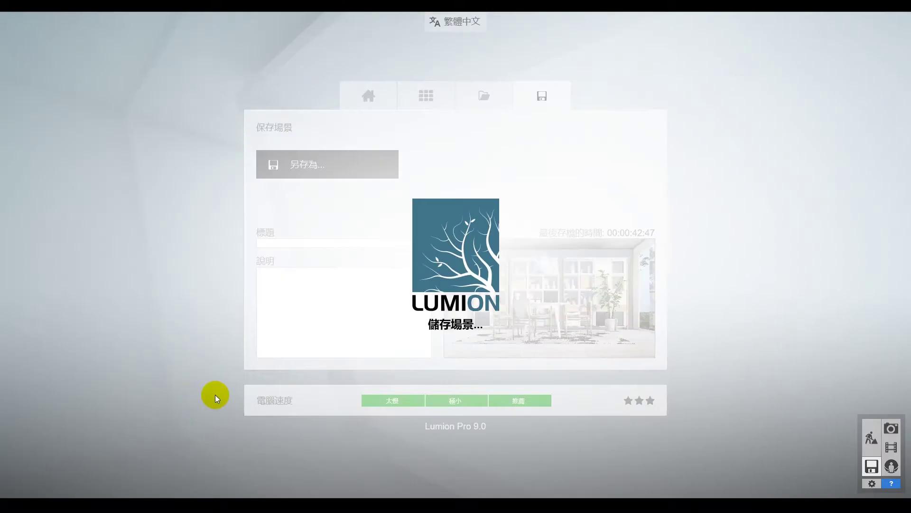
Step: Render photo 1 at 3840x2160 in TGA format, saved in its own folder
{"action": "left_click", "coordinate": [891, 428]}
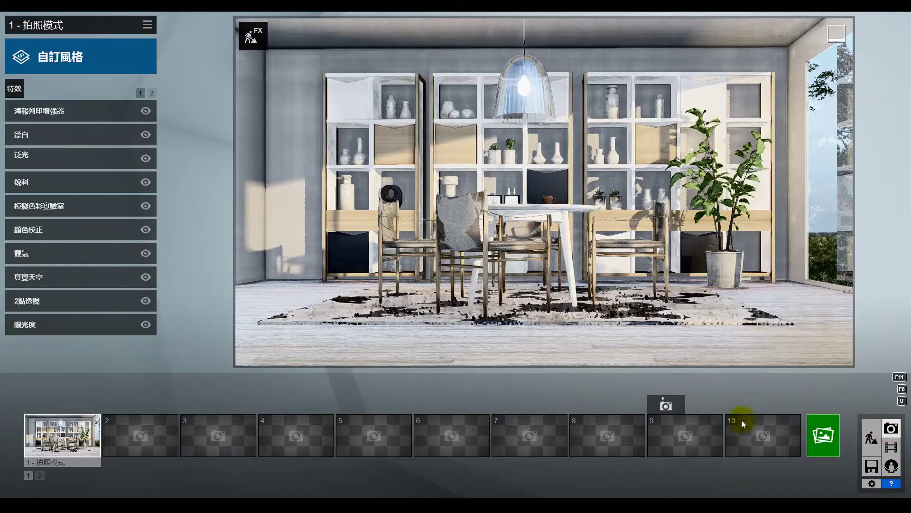
{"action": "left_click", "coordinate": [824, 434]}
{"action": "left_click", "coordinate": [460, 323]}
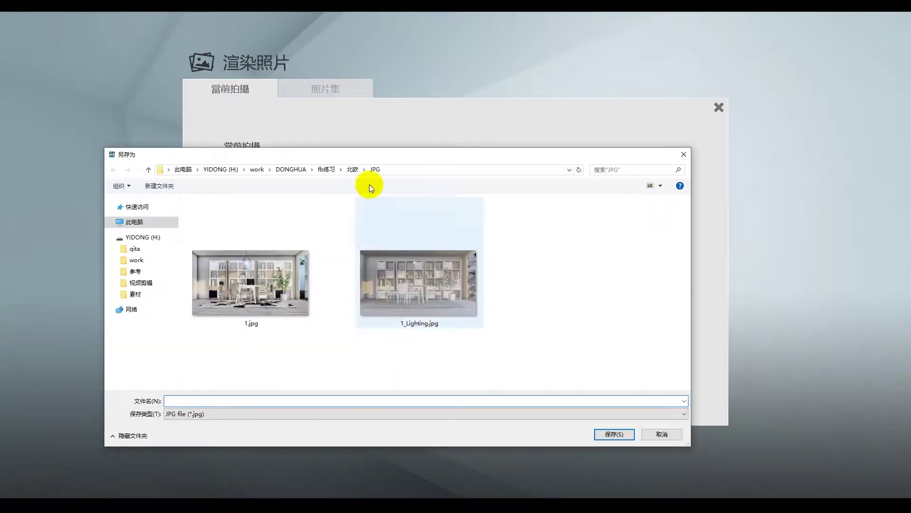
{"action": "left_click", "coordinate": [218, 413]}
{"action": "left_click", "coordinate": [218, 450]}
{"action": "double_click", "coordinate": [218, 226]}
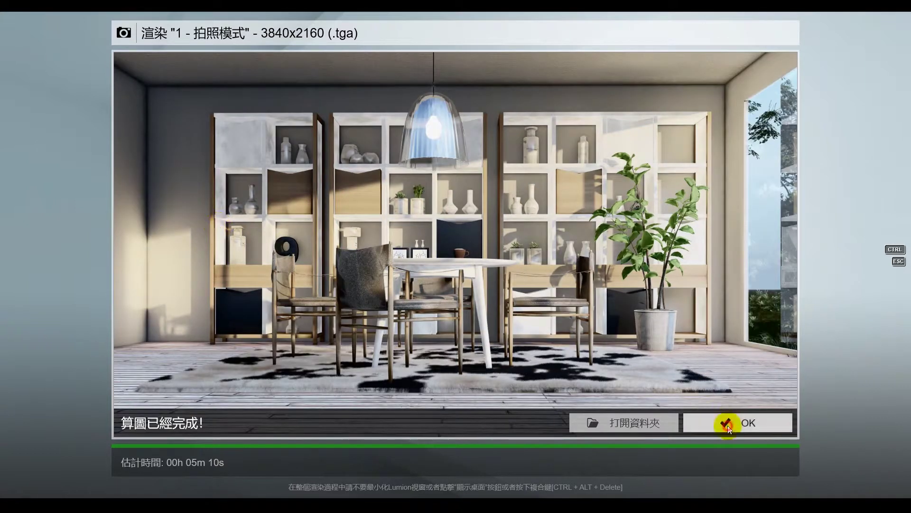
Step: Close the completed render and save the scene again
{"action": "left_click", "coordinate": [738, 421]}
{"action": "left_click", "coordinate": [871, 466]}
{"action": "left_click", "coordinate": [325, 201]}
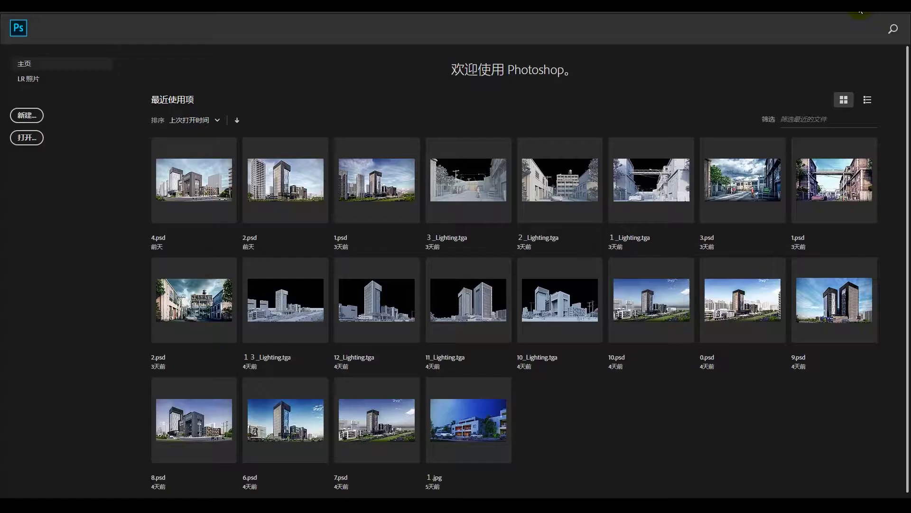
Step: Switch to Photoshop and load 1.tga, 1_Lighting.tga and 1_MatID.tga into one document as stacked layers
{"action": "key", "text": "alt+f"}
{"action": "mouse_move", "coordinate": [88, 248]}
{"action": "left_click", "coordinate": [169, 317]}
{"action": "left_click", "coordinate": [493, 221]}
{"action": "left_click_drag", "start_coordinate": [445, 269], "coordinate": [306, 229]}
{"action": "left_click", "coordinate": [838, 483]}
{"action": "left_click", "coordinate": [565, 175]}
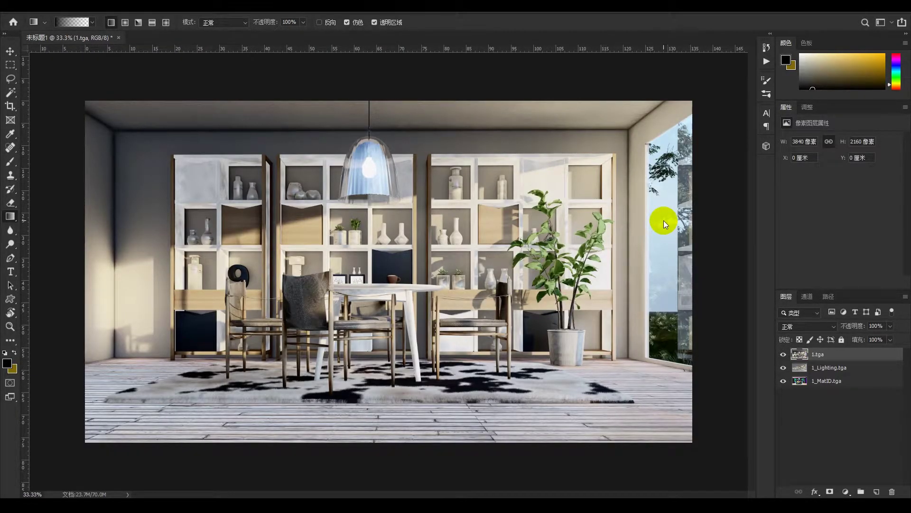
Step: Move 1_Lighting.tga and 1_MatID.tga above 1.tga, with 1_MatID.tga on top, and hide both of them
{"action": "left_click_drag", "start_coordinate": [828, 368], "coordinate": [825, 351]}
{"action": "left_click_drag", "start_coordinate": [822, 383], "coordinate": [825, 351]}
{"action": "left_click", "coordinate": [783, 354]}
{"action": "left_click", "coordinate": [783, 367]}
Step: Duplicate the 1.tga layer and apply automatic tone with clarity +18 to the copy in the Camera Raw filter
{"action": "left_click", "coordinate": [817, 380]}
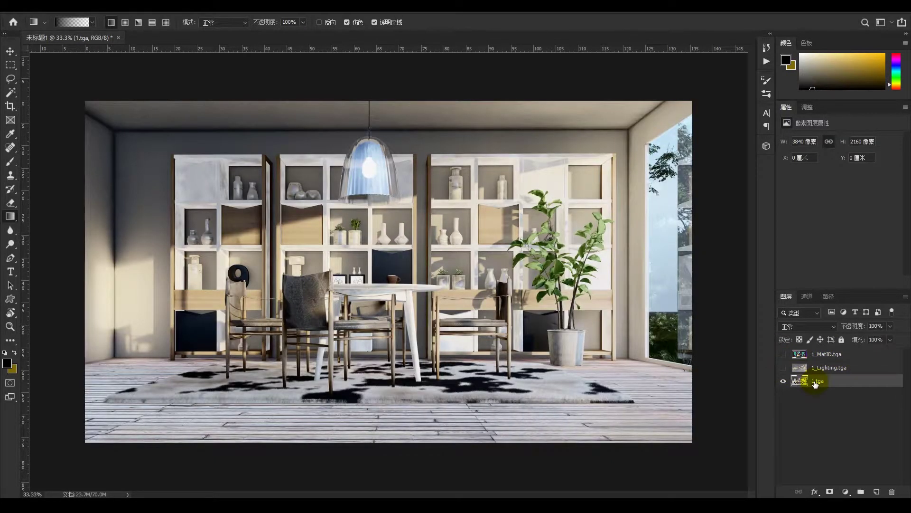
{"action": "key", "text": "ctrl+j"}
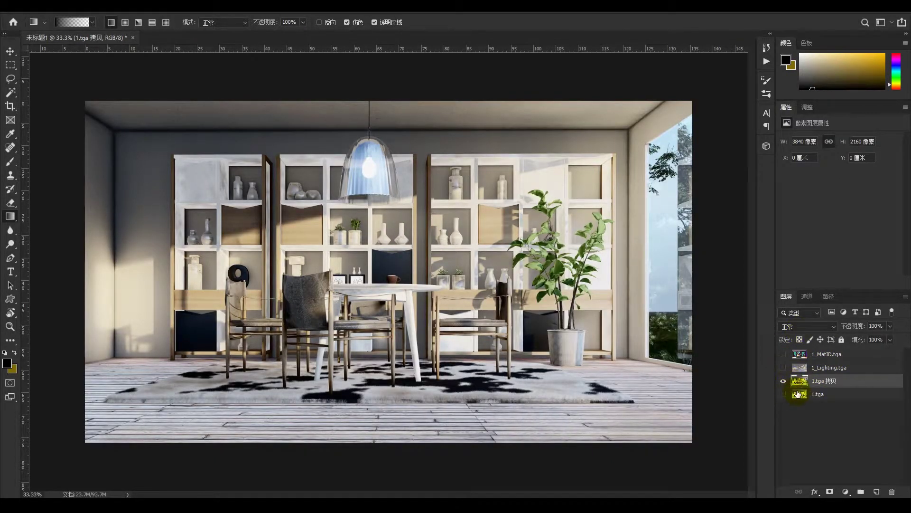
{"action": "key", "text": "ctrl+shift+a"}
{"action": "left_click", "coordinate": [792, 215]}
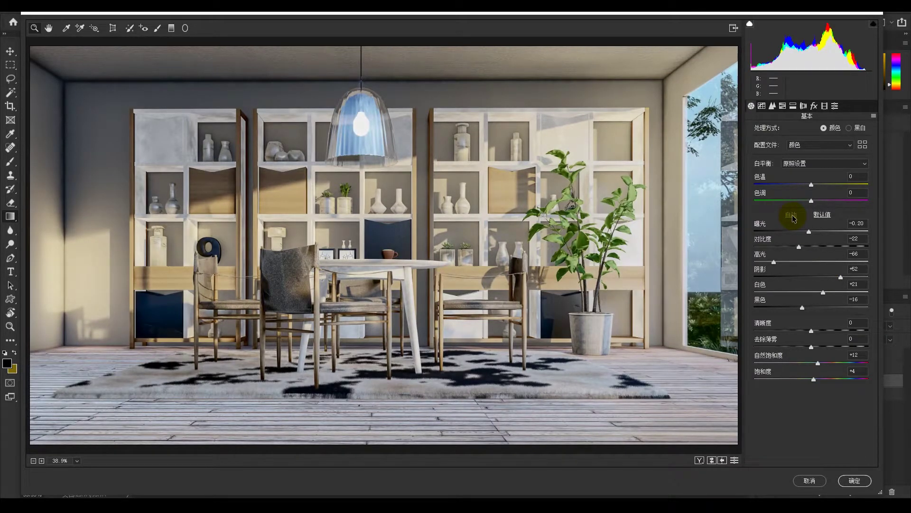
{"action": "left_click", "coordinate": [823, 330]}
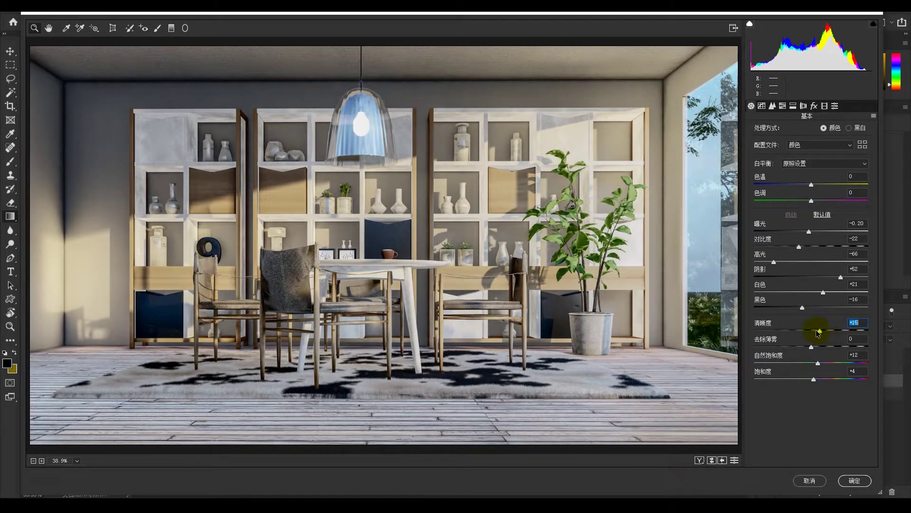
Step: Set the Camera Raw profile to 现代 04 and the white balance to automatic
{"action": "left_click", "coordinate": [818, 145]}
{"action": "left_click", "coordinate": [800, 153]}
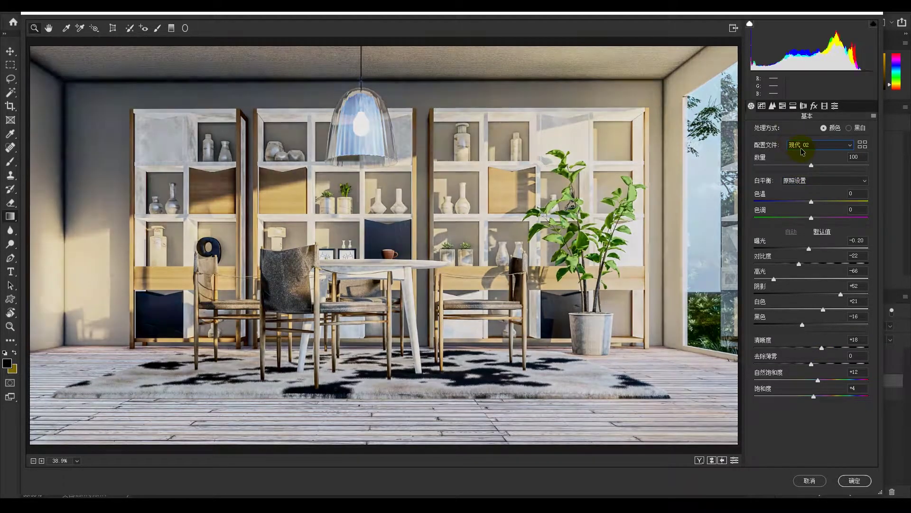
{"action": "scroll", "coordinate": [801, 152], "scroll_direction": "up", "scroll_amount": 4}
{"action": "left_click", "coordinate": [807, 180]}
{"action": "left_click", "coordinate": [801, 194]}
Step: Look at the sharpening settings, raise the exposure to +0.30, and apply the Camera Raw adjustments
{"action": "left_click", "coordinate": [772, 105]}
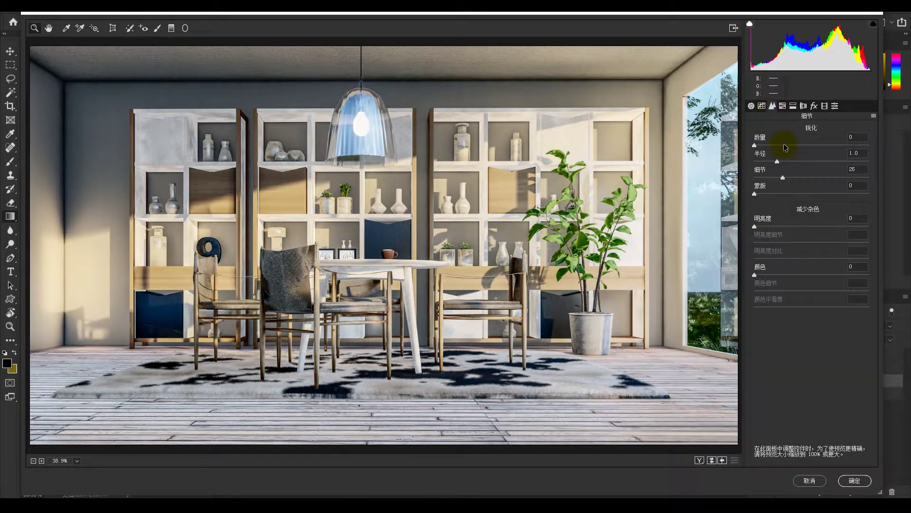
{"action": "left_click", "coordinate": [752, 106]}
{"action": "left_click_drag", "start_coordinate": [810, 248], "coordinate": [816, 256]}
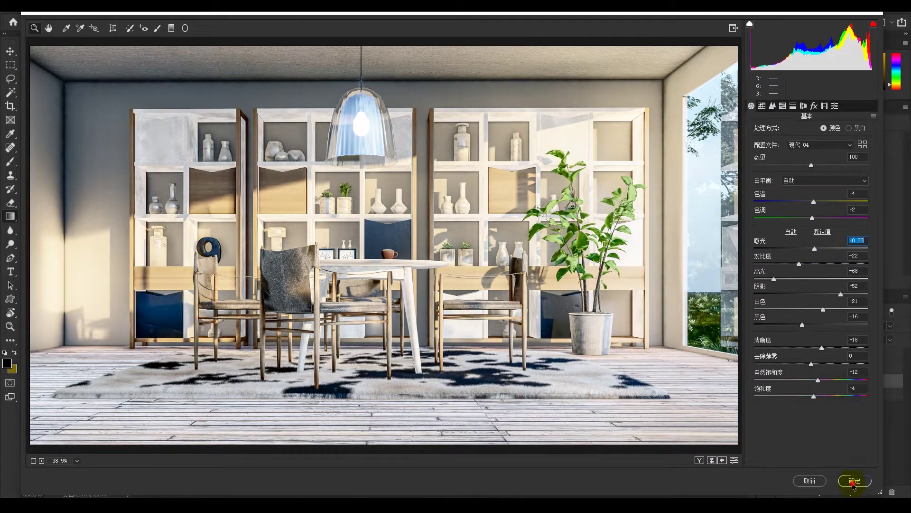
{"action": "left_click", "coordinate": [854, 481]}
Step: Show the 1_Lighting.tga layer, choose another blend mode for it and reduce its opacity
{"action": "left_click", "coordinate": [804, 326]}
{"action": "left_click", "coordinate": [786, 368]}
{"action": "left_click", "coordinate": [891, 326]}
{"action": "left_click_drag", "start_coordinate": [890, 336], "coordinate": [872, 335]}
Step: Add a new layer above 1_Lighting.tga and draw a black-to-transparent gradient upward from the image's bottom edge
{"action": "left_click", "coordinate": [877, 492]}
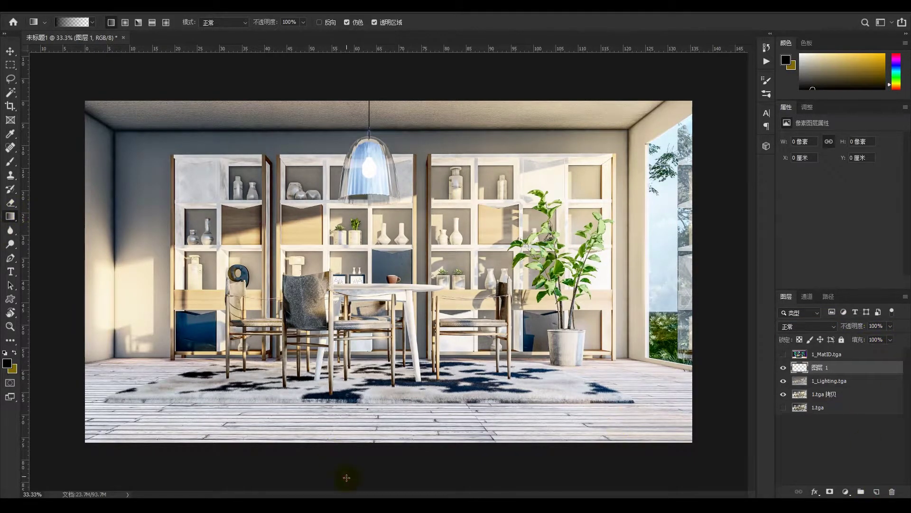
{"action": "left_click_drag", "start_coordinate": [344, 465], "coordinate": [348, 410]}
{"action": "left_click_drag", "start_coordinate": [361, 486], "coordinate": [365, 411]}
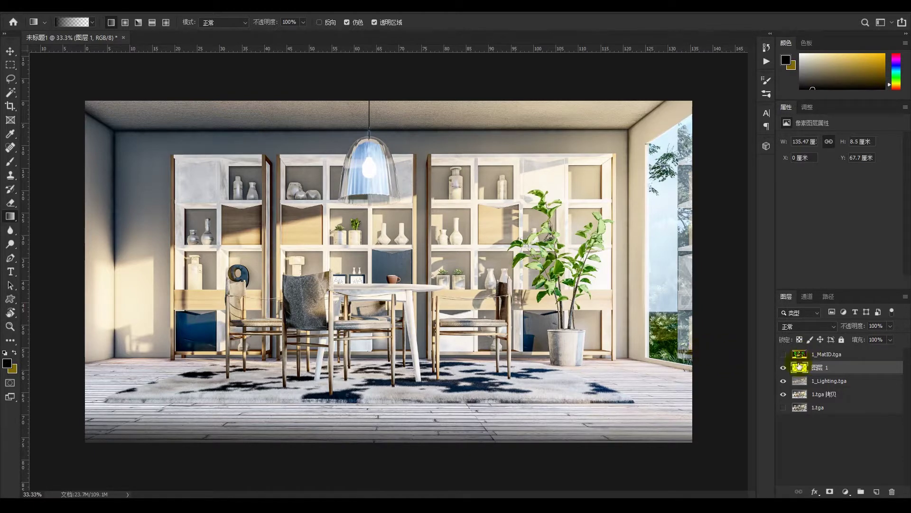
Step: Select the floor by its colour on the 1_MatID.tga map and copy that area from 1.tga 拷贝 to a new layer
{"action": "left_click", "coordinate": [783, 354]}
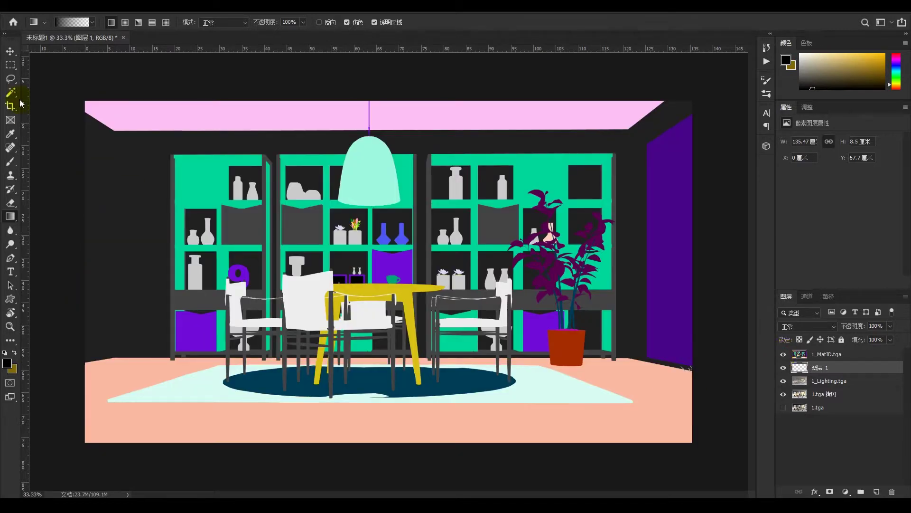
{"action": "key", "text": "w"}
{"action": "left_click", "coordinate": [244, 427]}
{"action": "left_click", "coordinate": [782, 355]}
{"action": "left_click", "coordinate": [807, 394]}
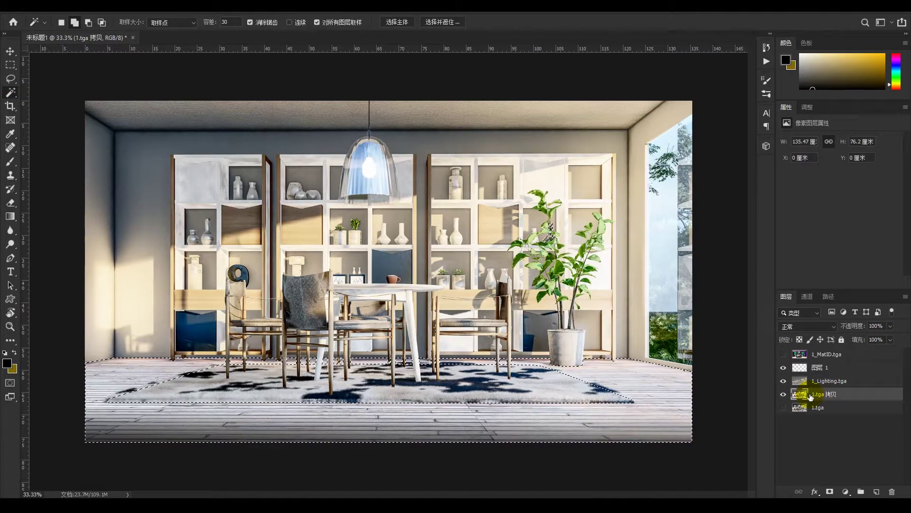
{"action": "key", "text": "ctrl+j"}
Step: Add an auto-corrected Levels adjustment clipped to the floor copy and compare the image with and without it
{"action": "left_click", "coordinate": [846, 491]}
{"action": "left_click", "coordinate": [855, 363]}
{"action": "left_click", "coordinate": [832, 281]}
{"action": "left_click", "coordinate": [886, 158]}
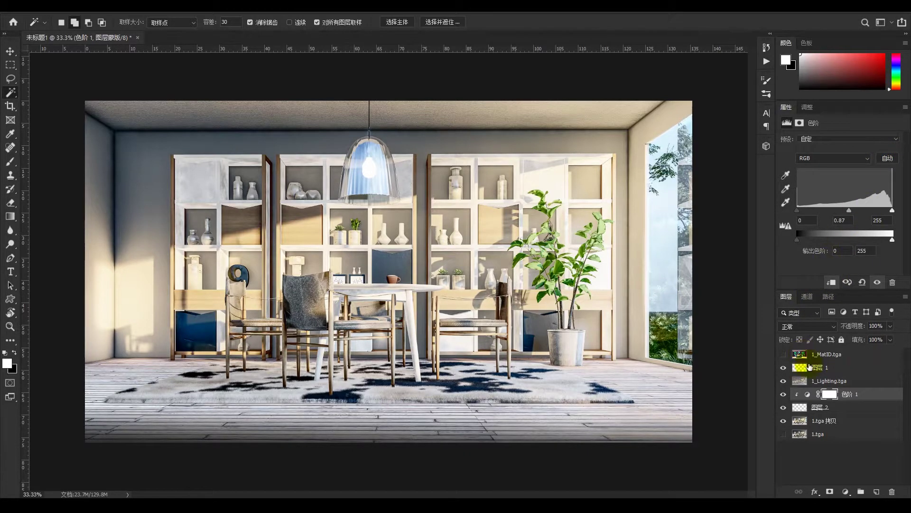
{"action": "left_click", "coordinate": [784, 395]}
{"action": "left_click", "coordinate": [785, 395]}
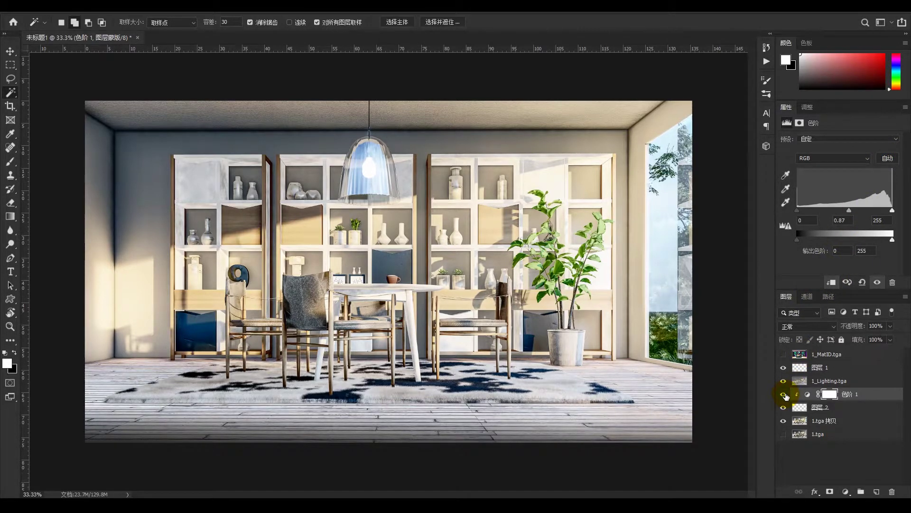
Step: Move the floor copy and its Levels adjustment together above the gradient layer 图层 1
{"action": "left_click", "coordinate": [831, 407]}
{"action": "left_click", "coordinate": [847, 395], "text": "shift"}
{"action": "left_click_drag", "start_coordinate": [848, 395], "coordinate": [849, 361]}
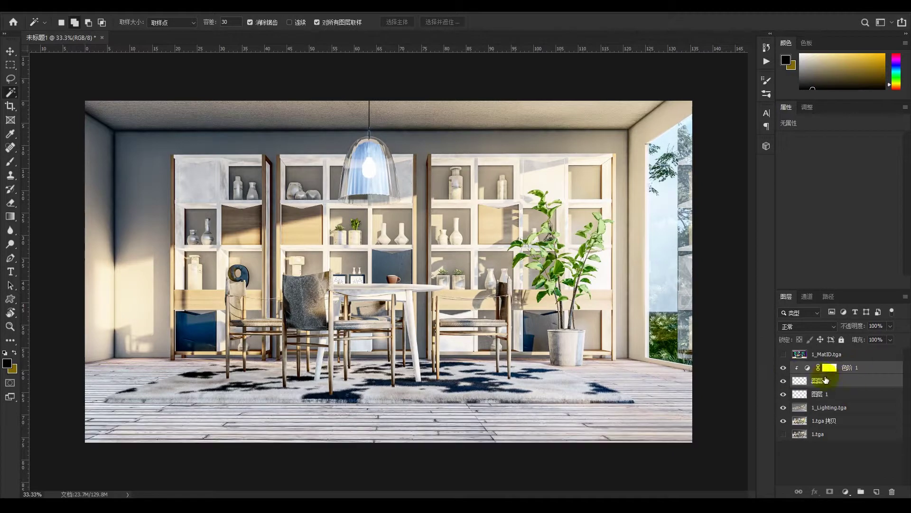
Step: Darken the floor's Levels midtones to 0.60 and move the gradient layer 图层 1 above the adjustment
{"action": "left_click", "coordinate": [808, 367]}
{"action": "left_click_drag", "start_coordinate": [849, 209], "coordinate": [859, 211]}
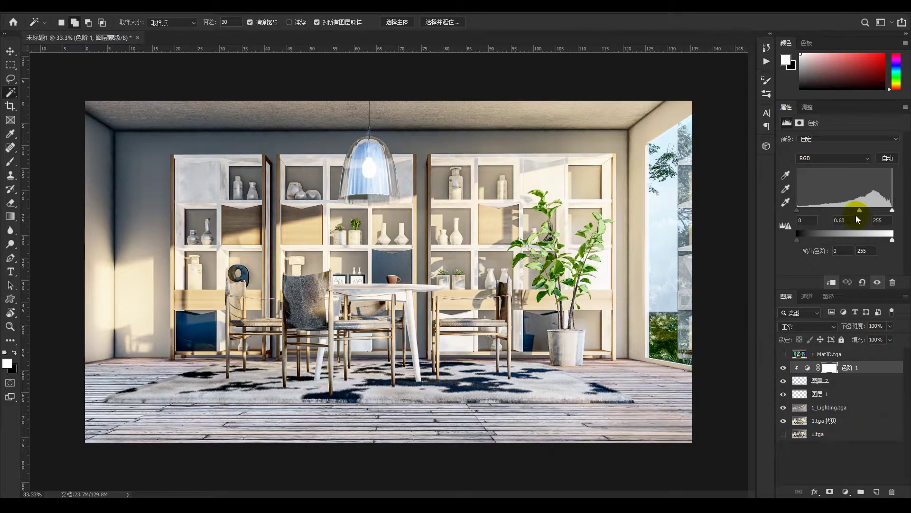
{"action": "left_click_drag", "start_coordinate": [818, 394], "coordinate": [825, 364]}
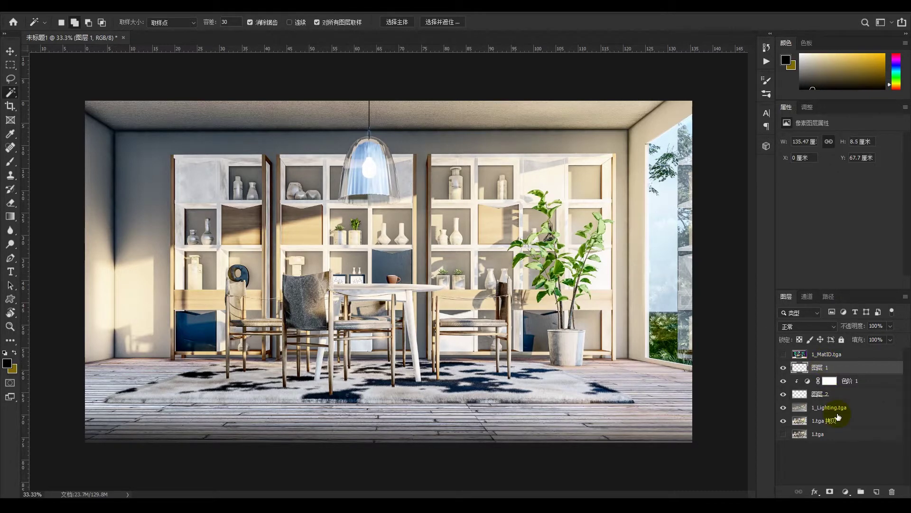
Step: Stamp all visible layers into a new layer and apply Lens Correction with a vignette amount of -31
{"action": "key", "text": "ctrl+shift+alt+n"}
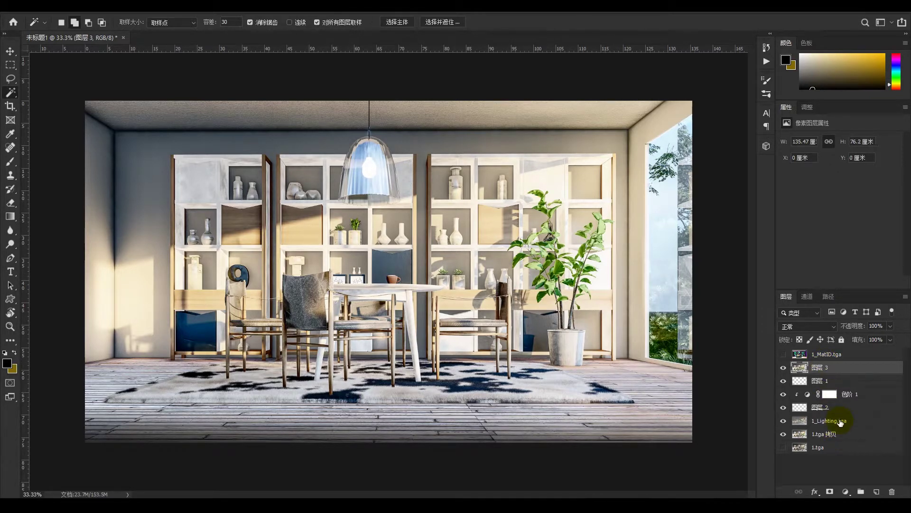
{"action": "left_click", "coordinate": [183, 10]}
{"action": "left_click", "coordinate": [199, 78]}
{"action": "left_click", "coordinate": [804, 64]}
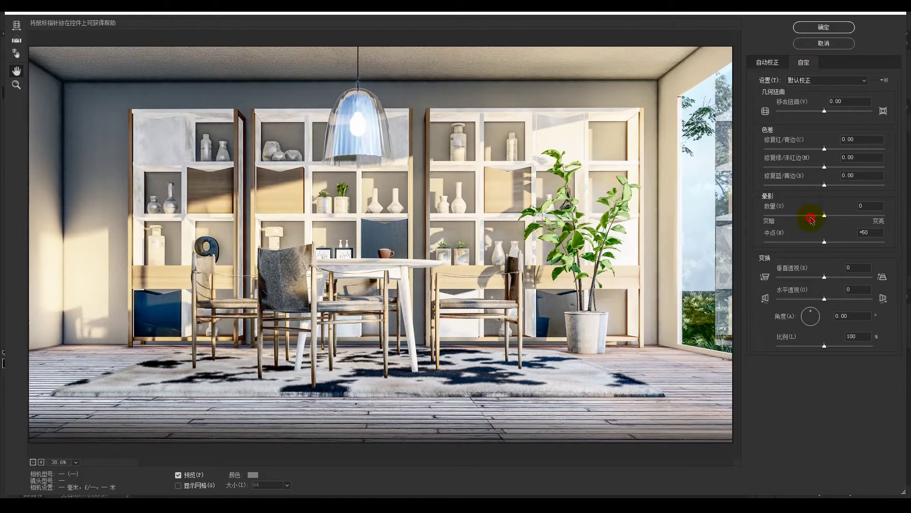
{"action": "left_click", "coordinate": [807, 217]}
{"action": "left_click_drag", "start_coordinate": [808, 218], "coordinate": [803, 216]}
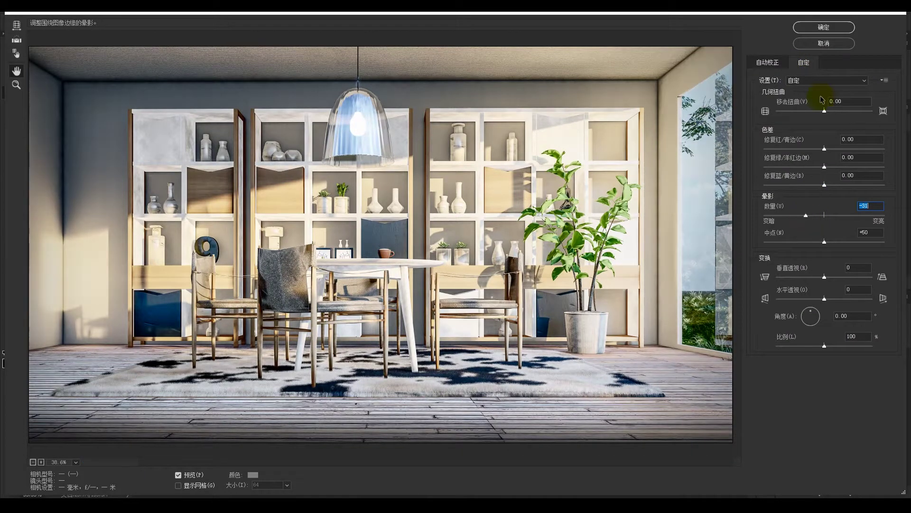
{"action": "left_click", "coordinate": [825, 28]}
Step: Run Color Efex Pro 4 on the merged layer, compare several recipes and apply the 软静音 recipe
{"action": "left_click", "coordinate": [185, 9]}
{"action": "mouse_move", "coordinate": [223, 268]}
{"action": "left_click", "coordinate": [326, 274]}
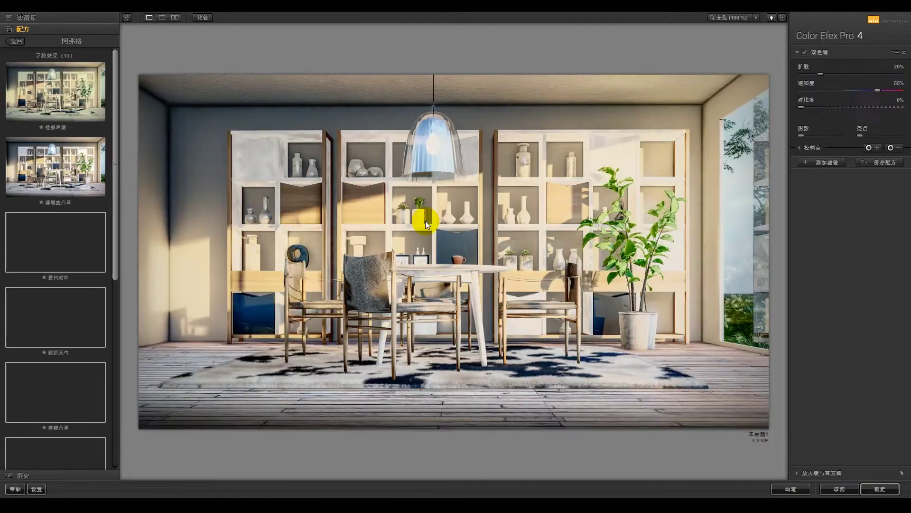
{"action": "left_click", "coordinate": [52, 169]}
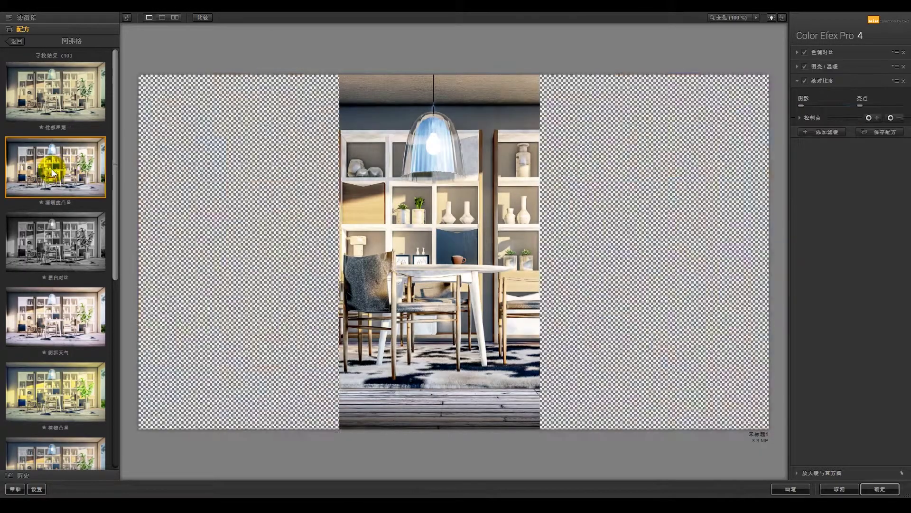
{"action": "scroll", "coordinate": [95, 213], "scroll_direction": "down", "scroll_amount": 1}
{"action": "left_click", "coordinate": [61, 227]}
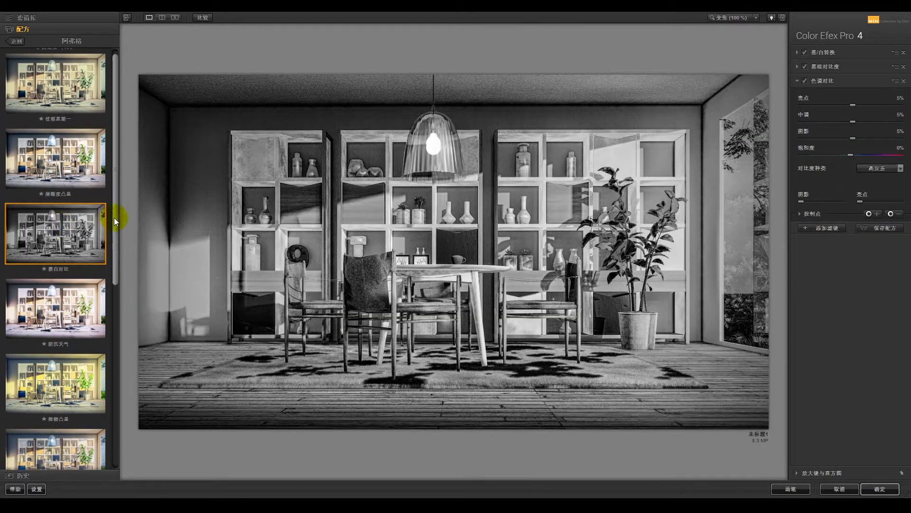
{"action": "scroll", "coordinate": [114, 217], "scroll_direction": "down", "scroll_amount": 3}
{"action": "left_click", "coordinate": [63, 191]}
{"action": "scroll", "coordinate": [116, 346], "scroll_direction": "down", "scroll_amount": 3}
{"action": "left_click", "coordinate": [61, 268]}
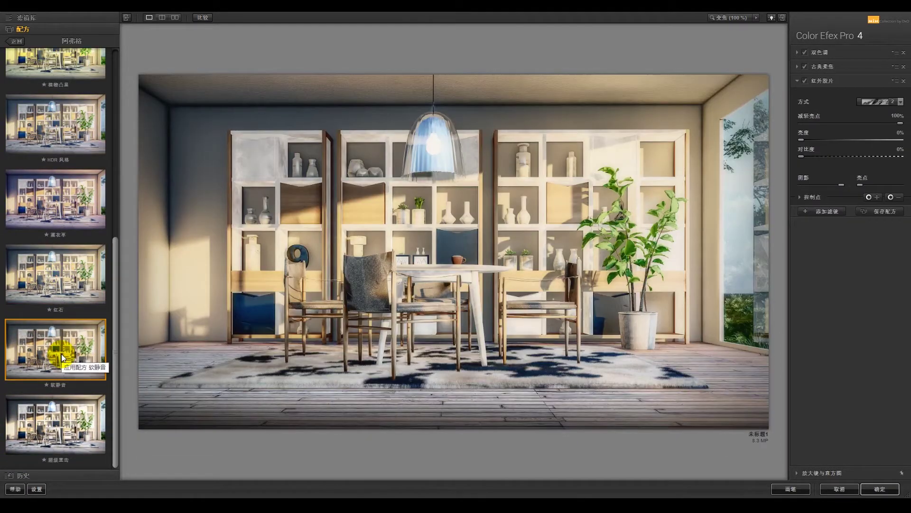
{"action": "left_click", "coordinate": [58, 278]}
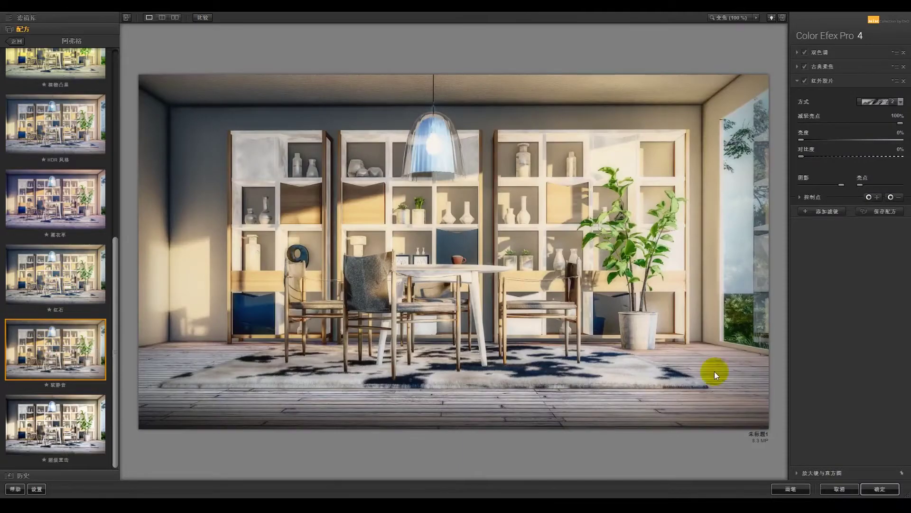
{"action": "left_click", "coordinate": [879, 489]}
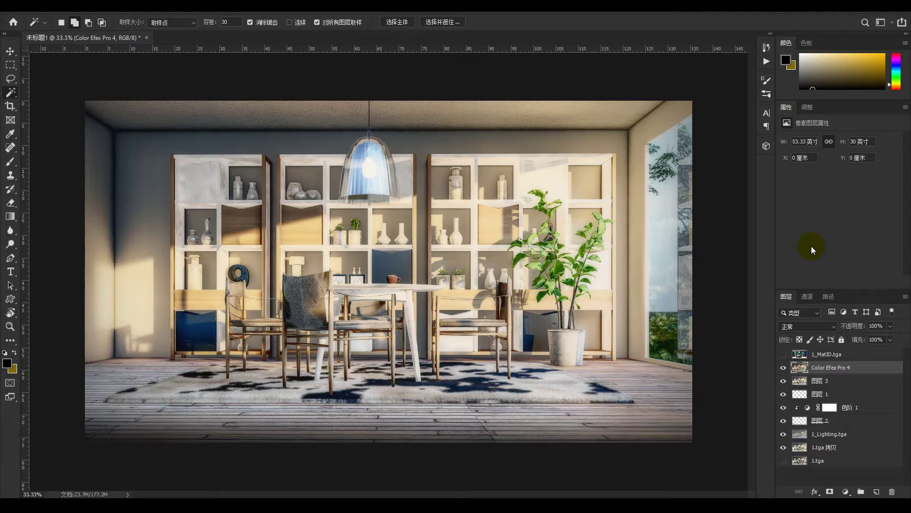
Step: Add a Levels adjustment clipped to the Color Efex Pro 4 layer and correct it automatically
{"action": "left_click", "coordinate": [847, 492]}
{"action": "left_click", "coordinate": [858, 361]}
{"action": "left_click", "coordinate": [832, 282]}
{"action": "left_click", "coordinate": [887, 158]}
Step: Save the finished image in JPEG format as 1.jpg in the JPG folder
{"action": "left_click", "coordinate": [26, 5]}
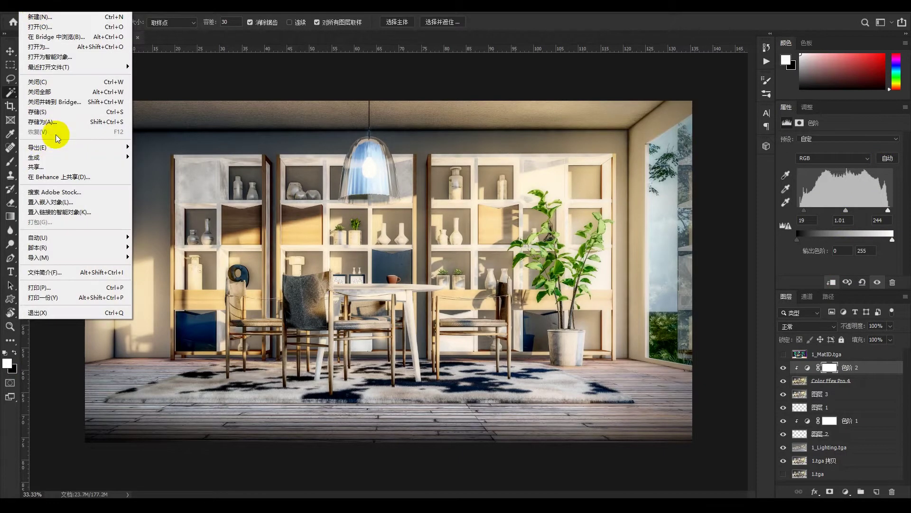
{"action": "left_click", "coordinate": [56, 121]}
{"action": "double_click", "coordinate": [131, 71]}
{"action": "left_click", "coordinate": [379, 313]}
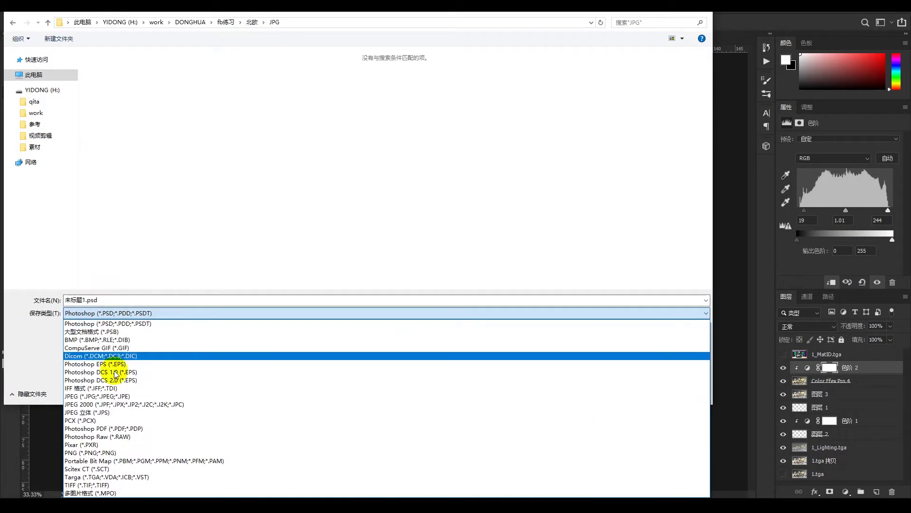
{"action": "left_click", "coordinate": [118, 326]}
{"action": "left_click", "coordinate": [124, 91]}
{"action": "left_click", "coordinate": [636, 392]}
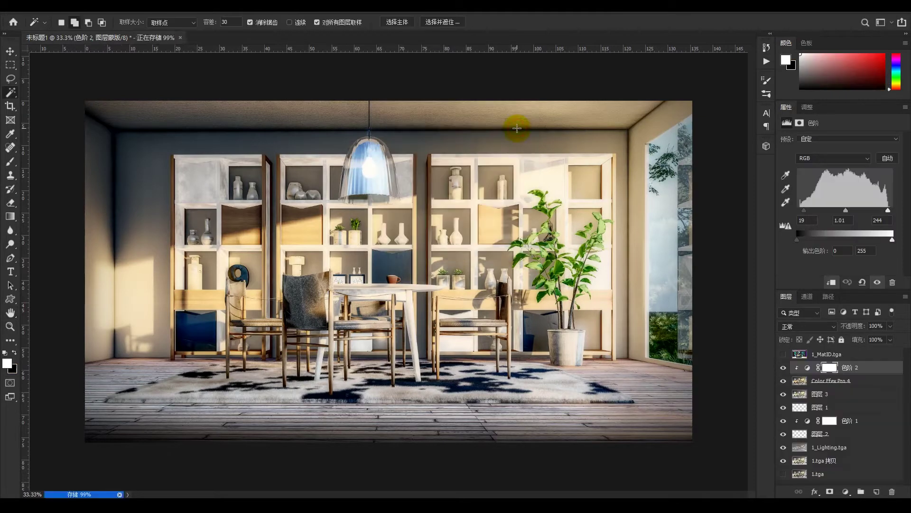
Step: Create a PSD folder inside 北欧 and save the layered document there in Photoshop format under the name 1
{"action": "left_click", "coordinate": [26, 6]}
{"action": "left_click", "coordinate": [57, 122]}
{"action": "left_click", "coordinate": [58, 39]}
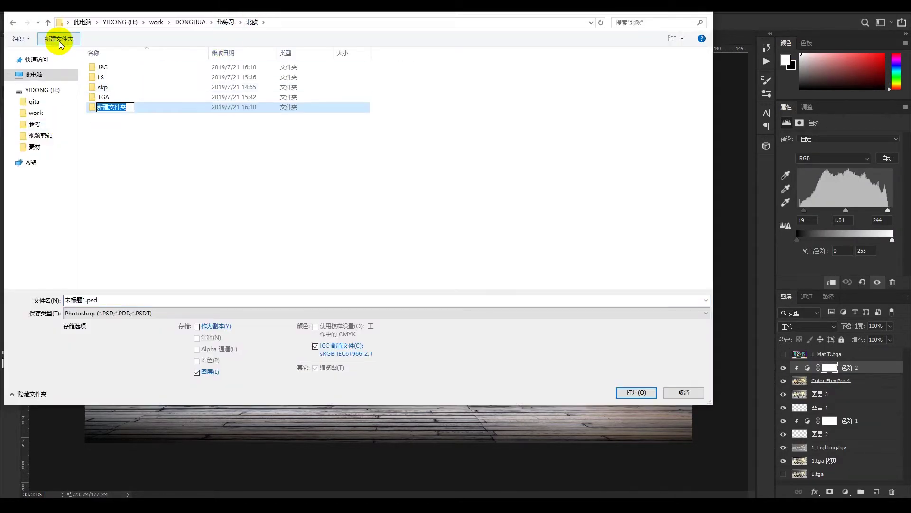
{"action": "key", "text": "Return"}
{"action": "double_click", "coordinate": [119, 107]}
{"action": "double_click", "coordinate": [122, 300]}
{"action": "type", "text": "1"}
{"action": "left_click", "coordinate": [615, 394]}
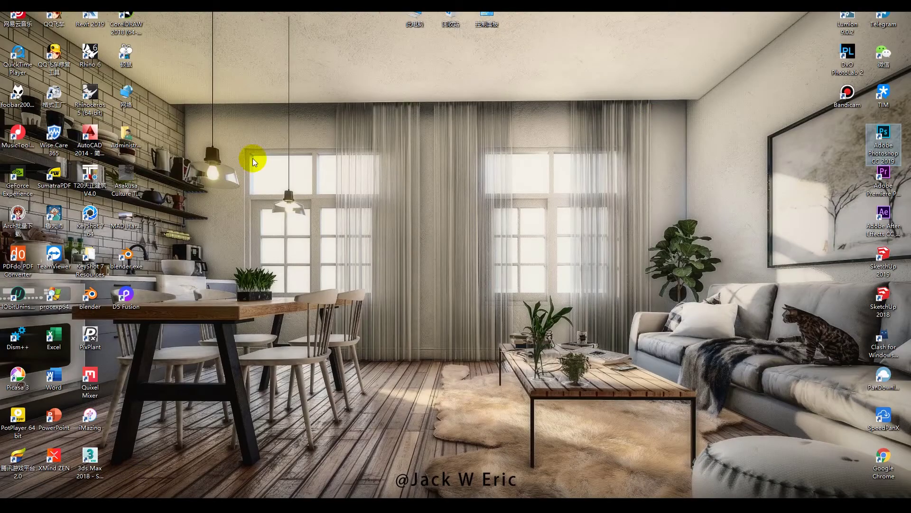
Step: Switch to File Explorer, show the 北欧 project's JPG folder as large thumbnails and view 1.jpg full screen
{"action": "left_click", "coordinate": [132, 468]}
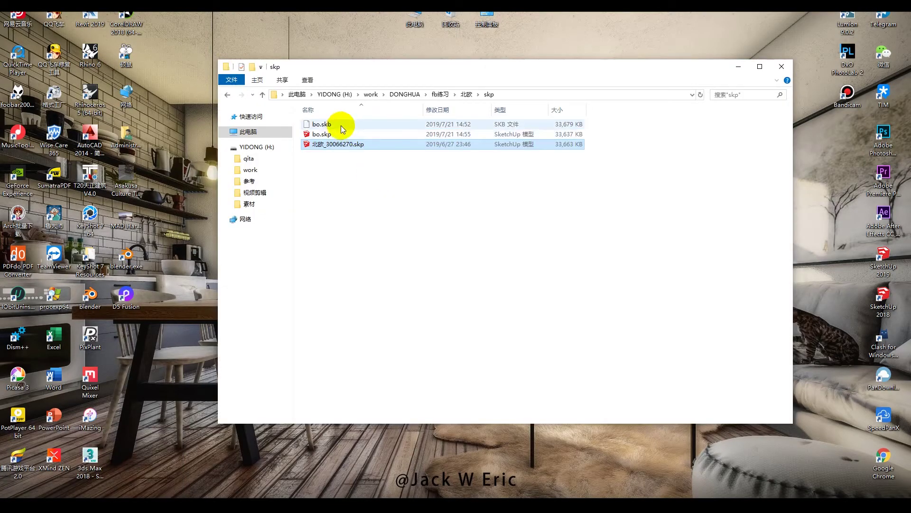
{"action": "left_click", "coordinate": [467, 94]}
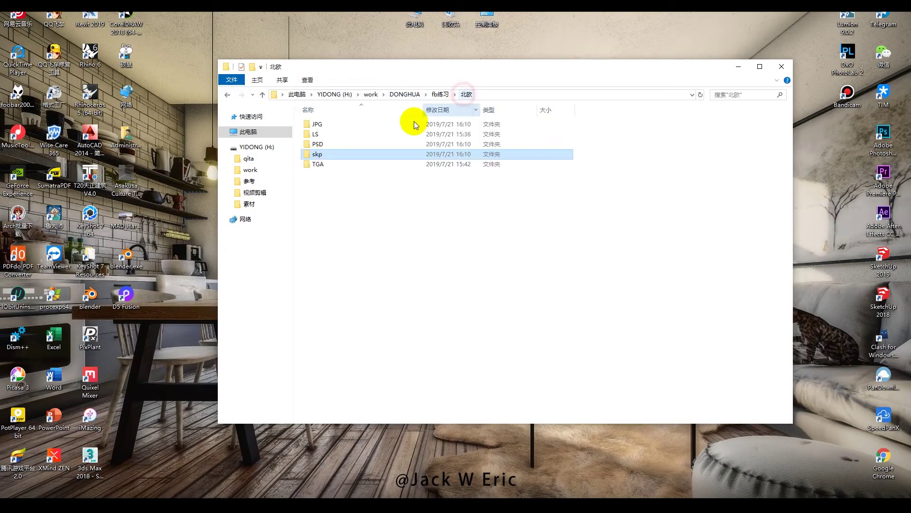
{"action": "double_click", "coordinate": [322, 125]}
{"action": "left_click", "coordinate": [308, 80]}
{"action": "left_click", "coordinate": [321, 93]}
{"action": "double_click", "coordinate": [368, 140]}
{"action": "scroll", "coordinate": [383, 212], "scroll_direction": "up", "scroll_amount": 2}
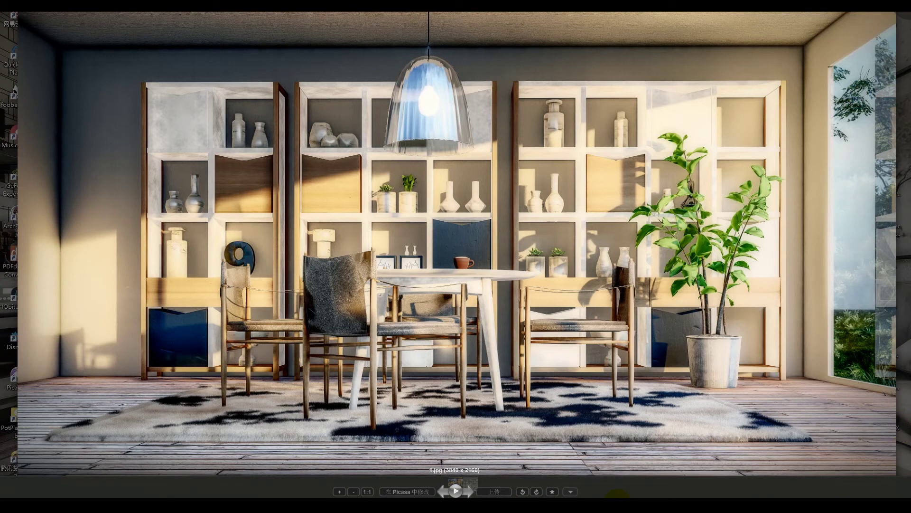
{"action": "key", "text": "Escape"}
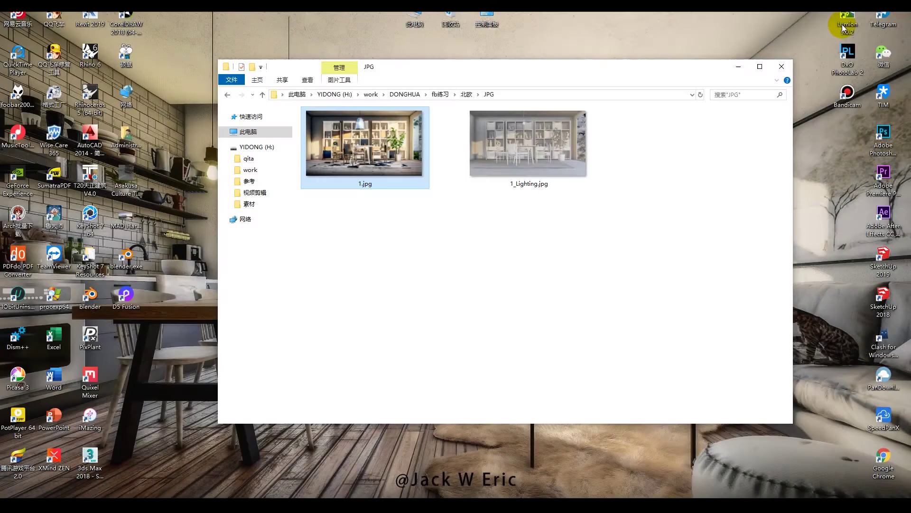